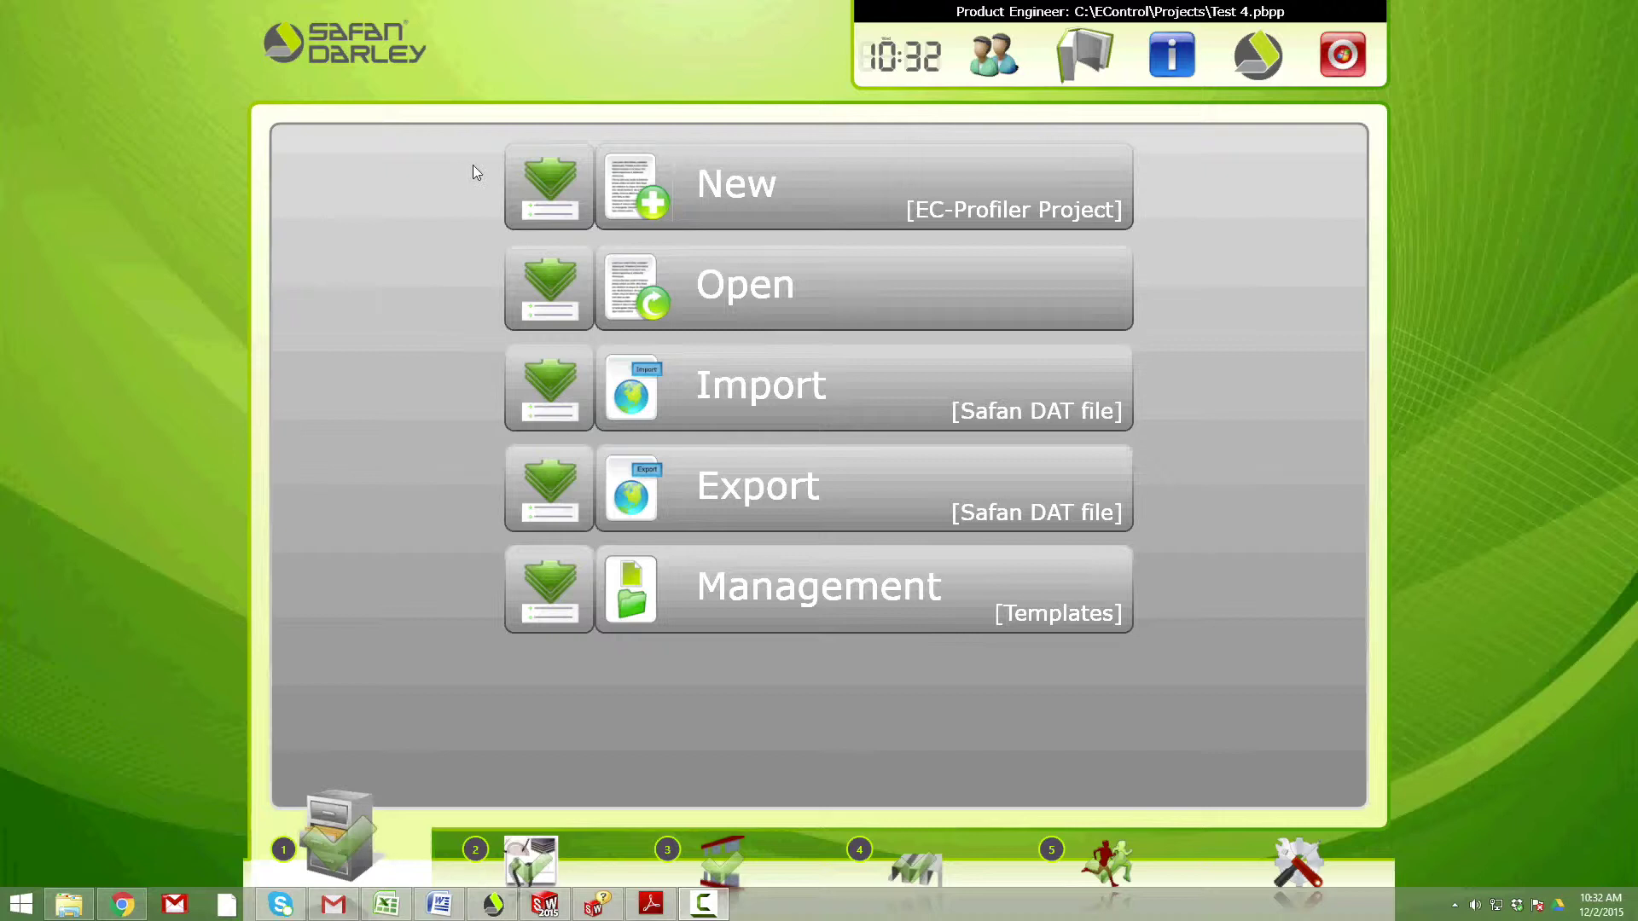
Step: Create a new EC-Profiler project named "Test 6"
left_click(549, 179)
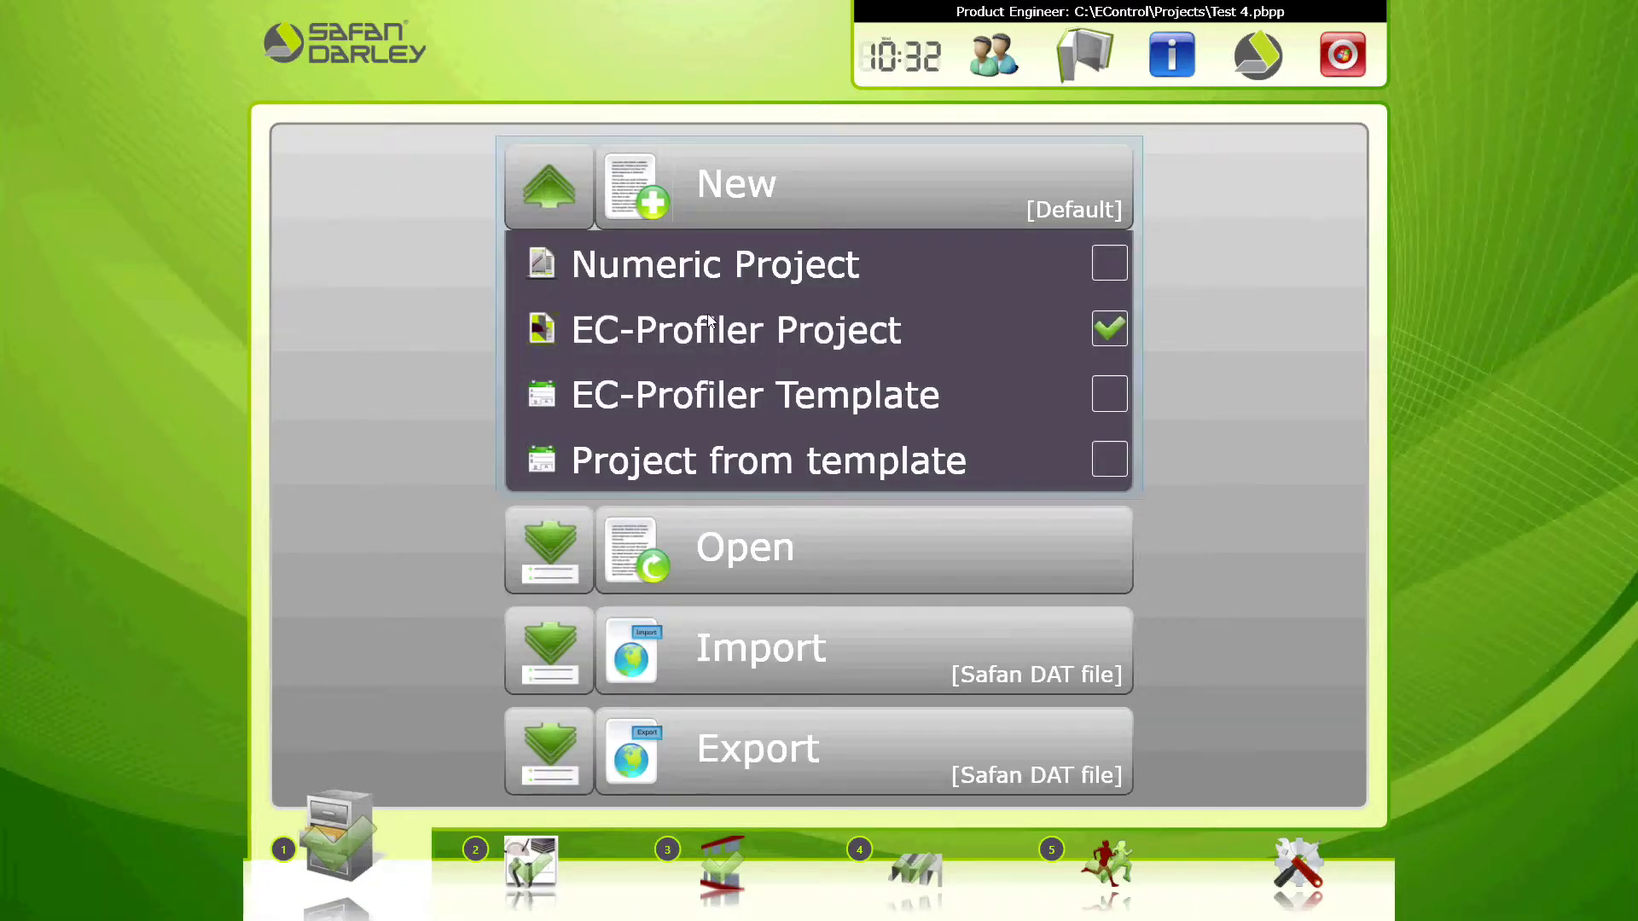
left_click(656, 338)
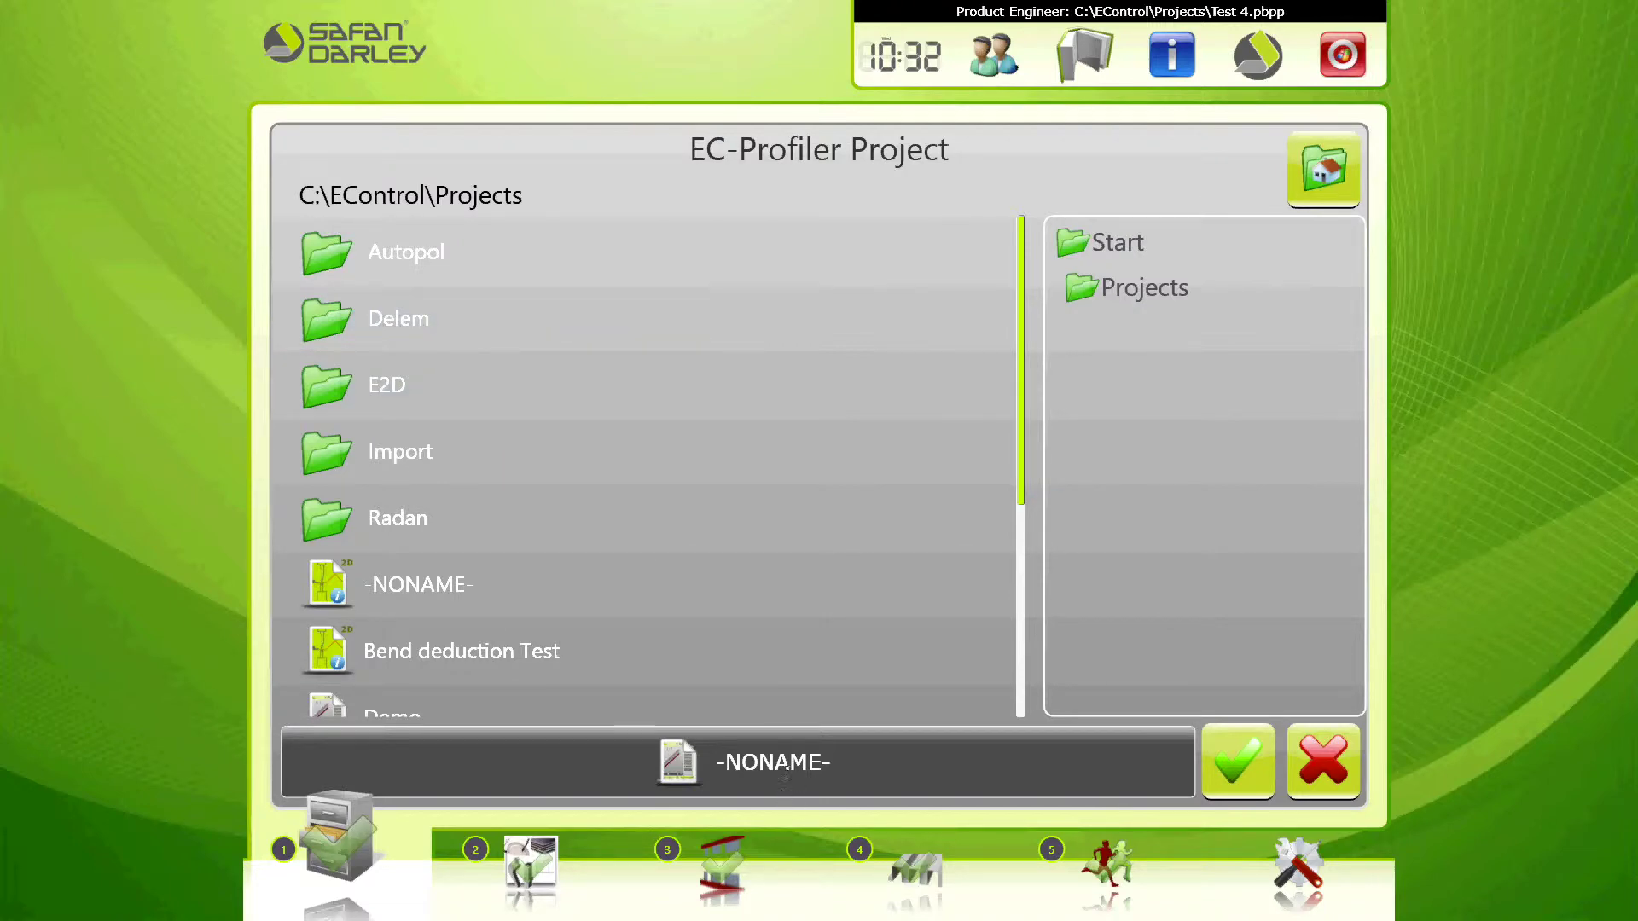
left_click(785, 764)
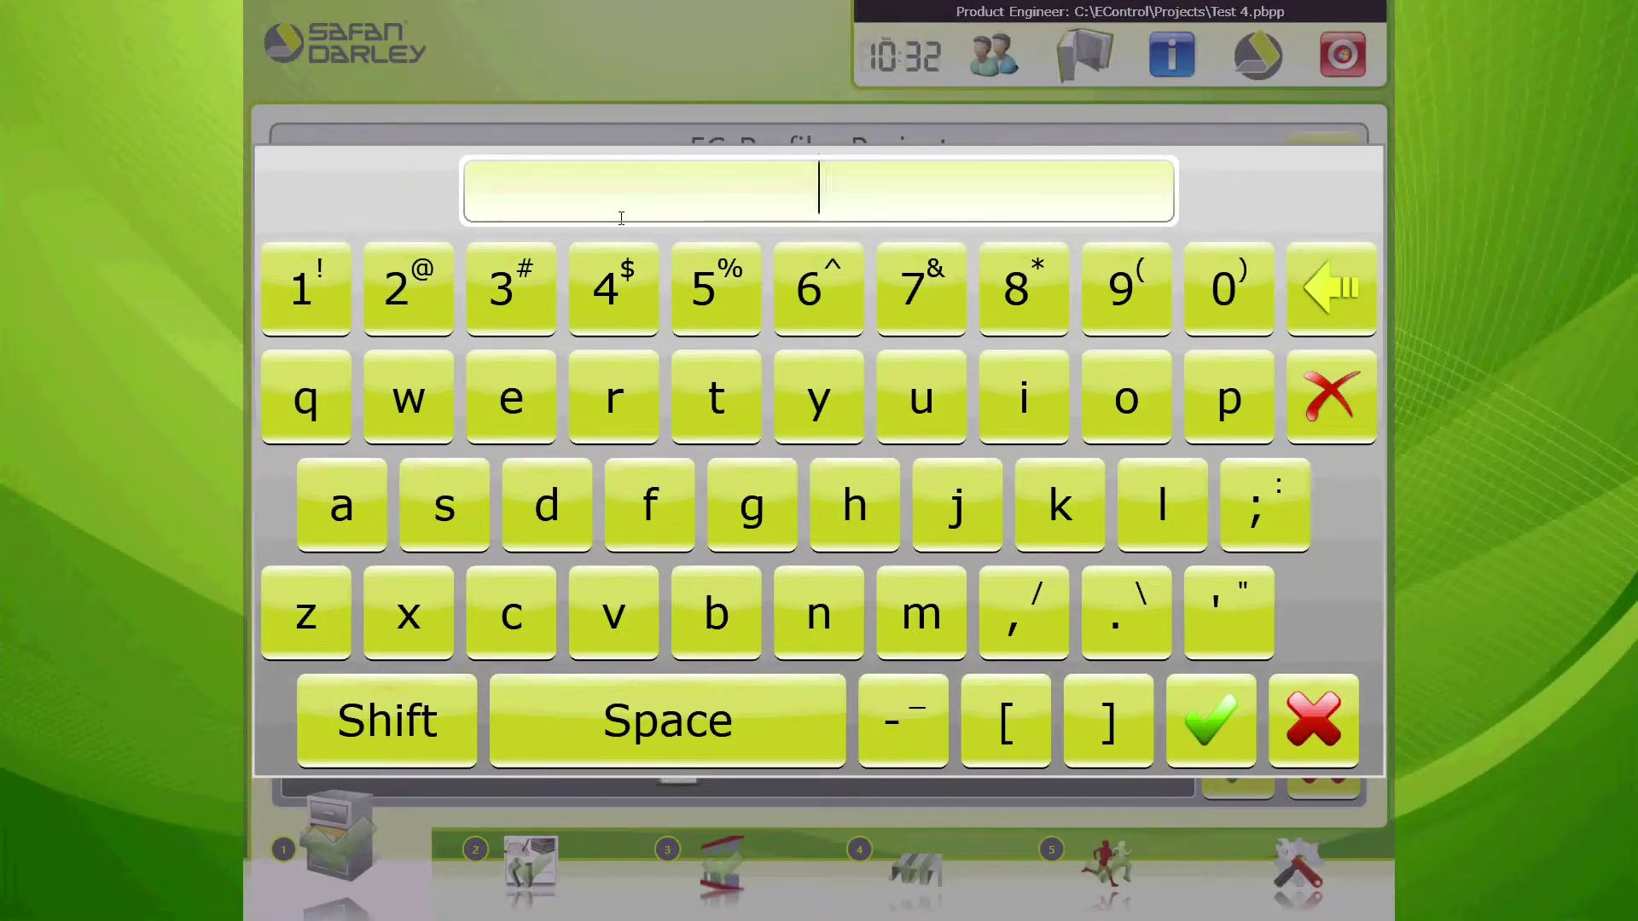
type("Test 6")
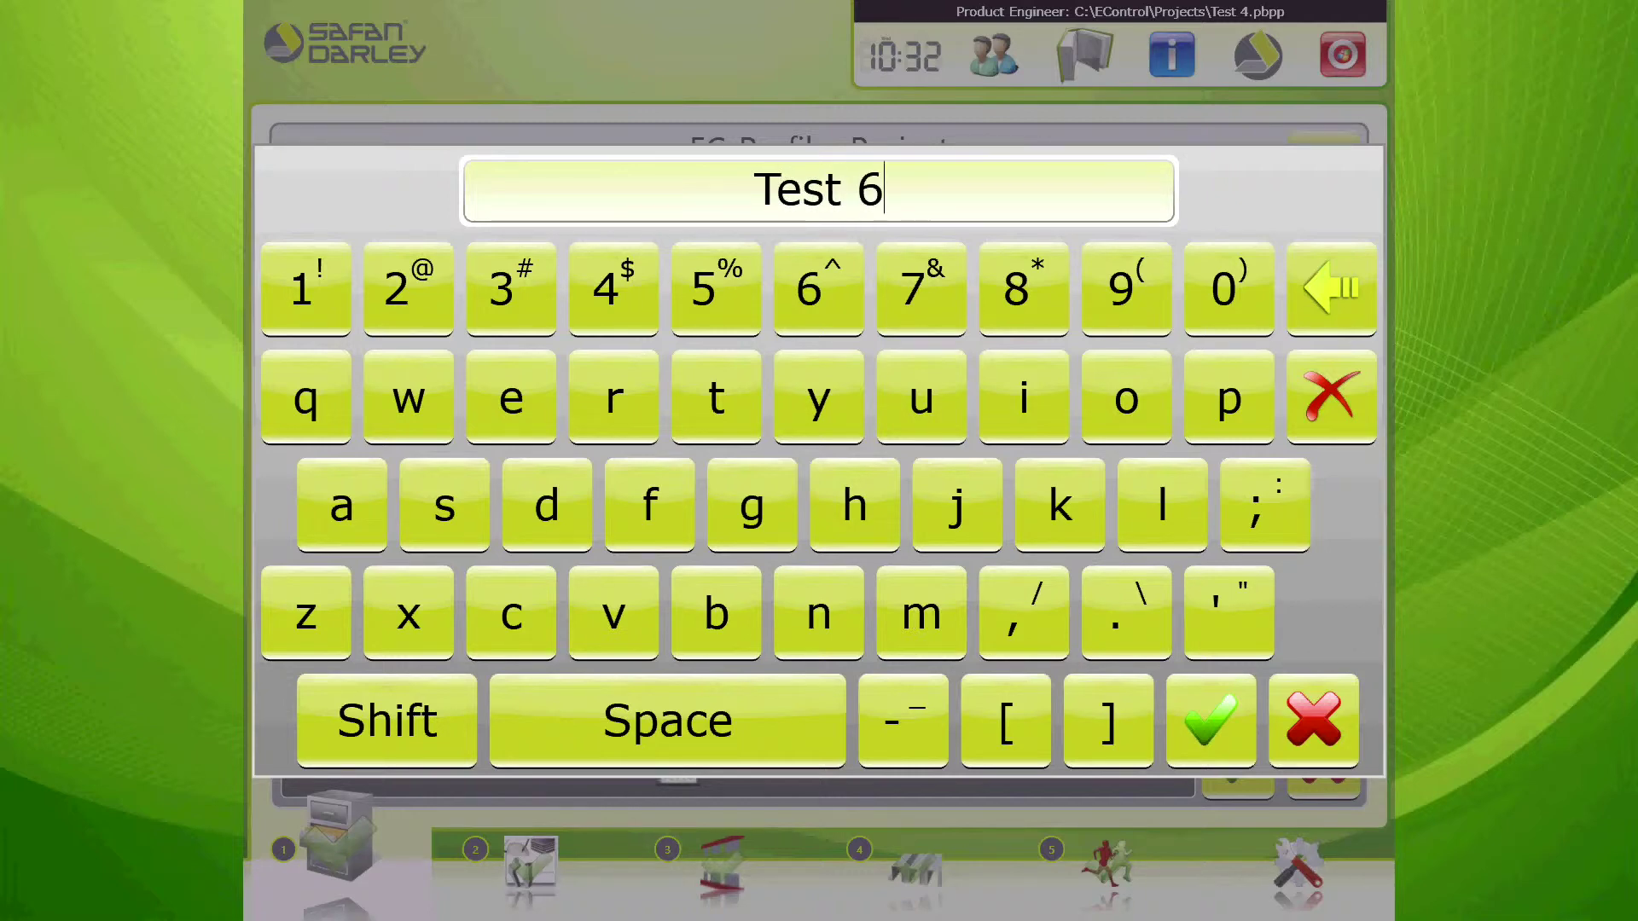
left_click(1235, 721)
left_click(1269, 765)
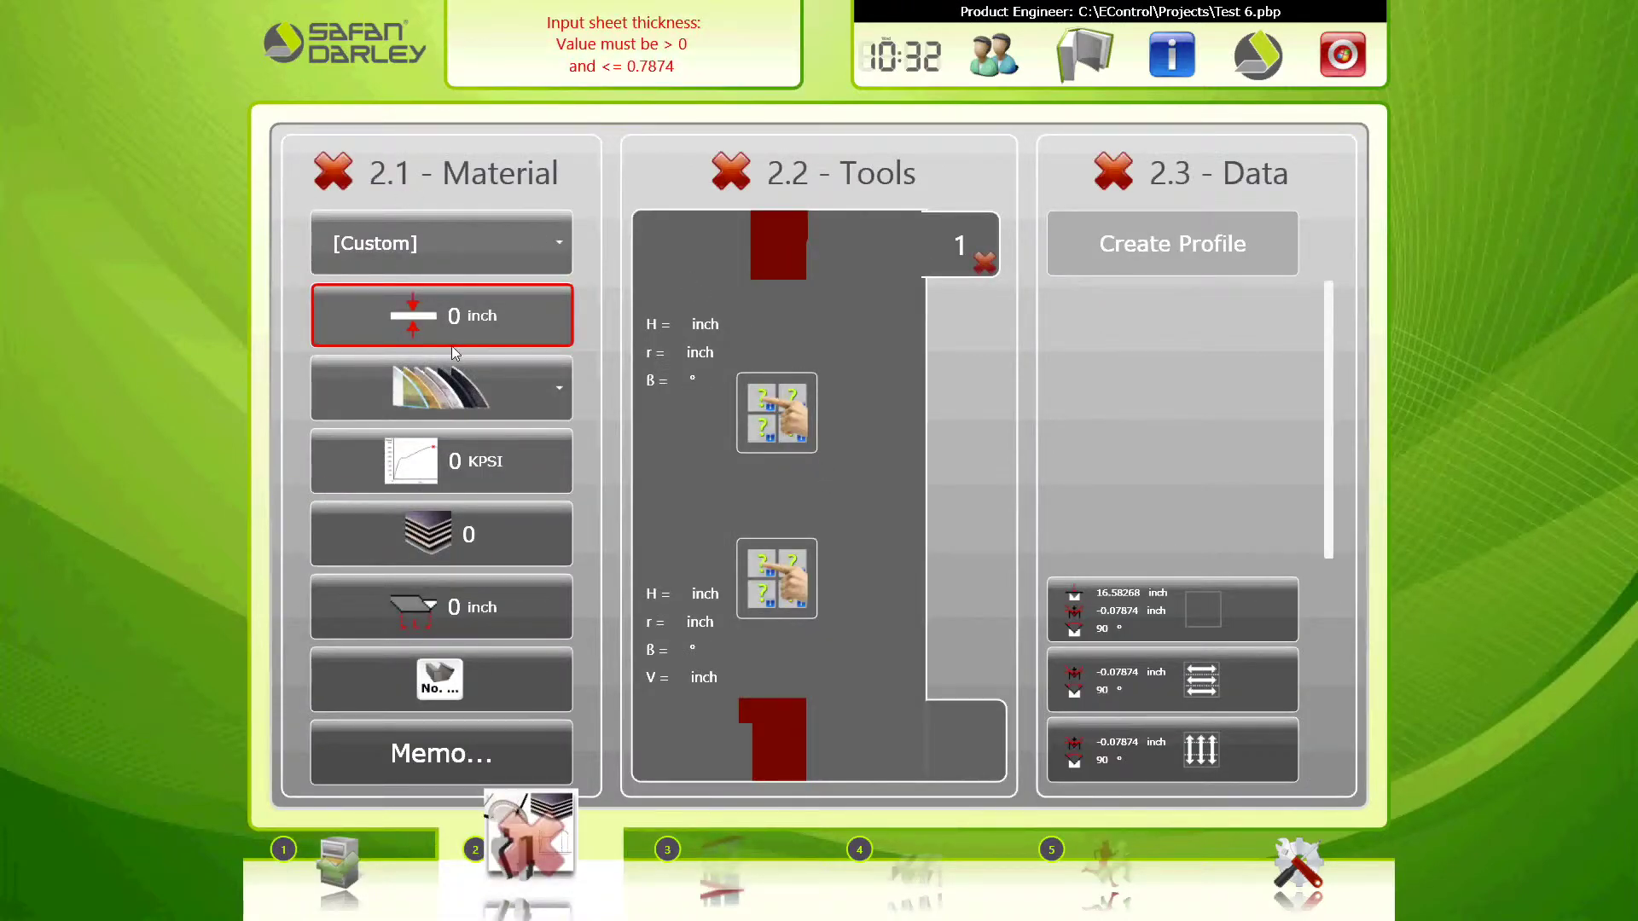
Step: Set the sheet thickness to 0.045 inch and apply the stored steel data set with tools BIU-021 and OZU-810
left_click(452, 345)
left_click(701, 691)
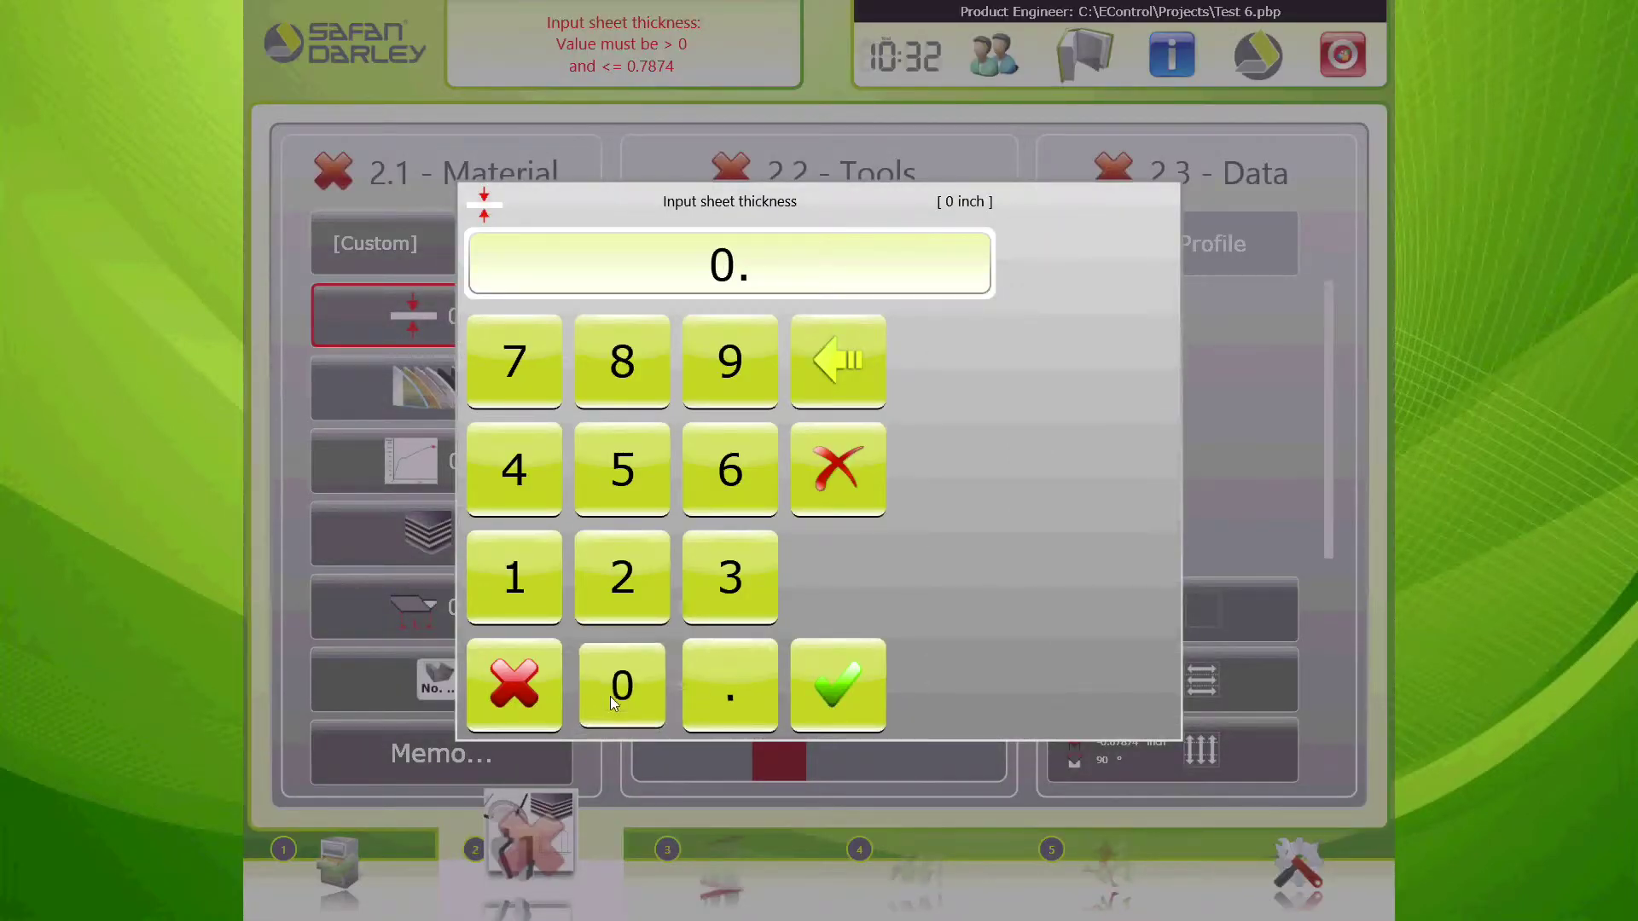
left_click(621, 686)
left_click(515, 471)
left_click(611, 480)
left_click(853, 728)
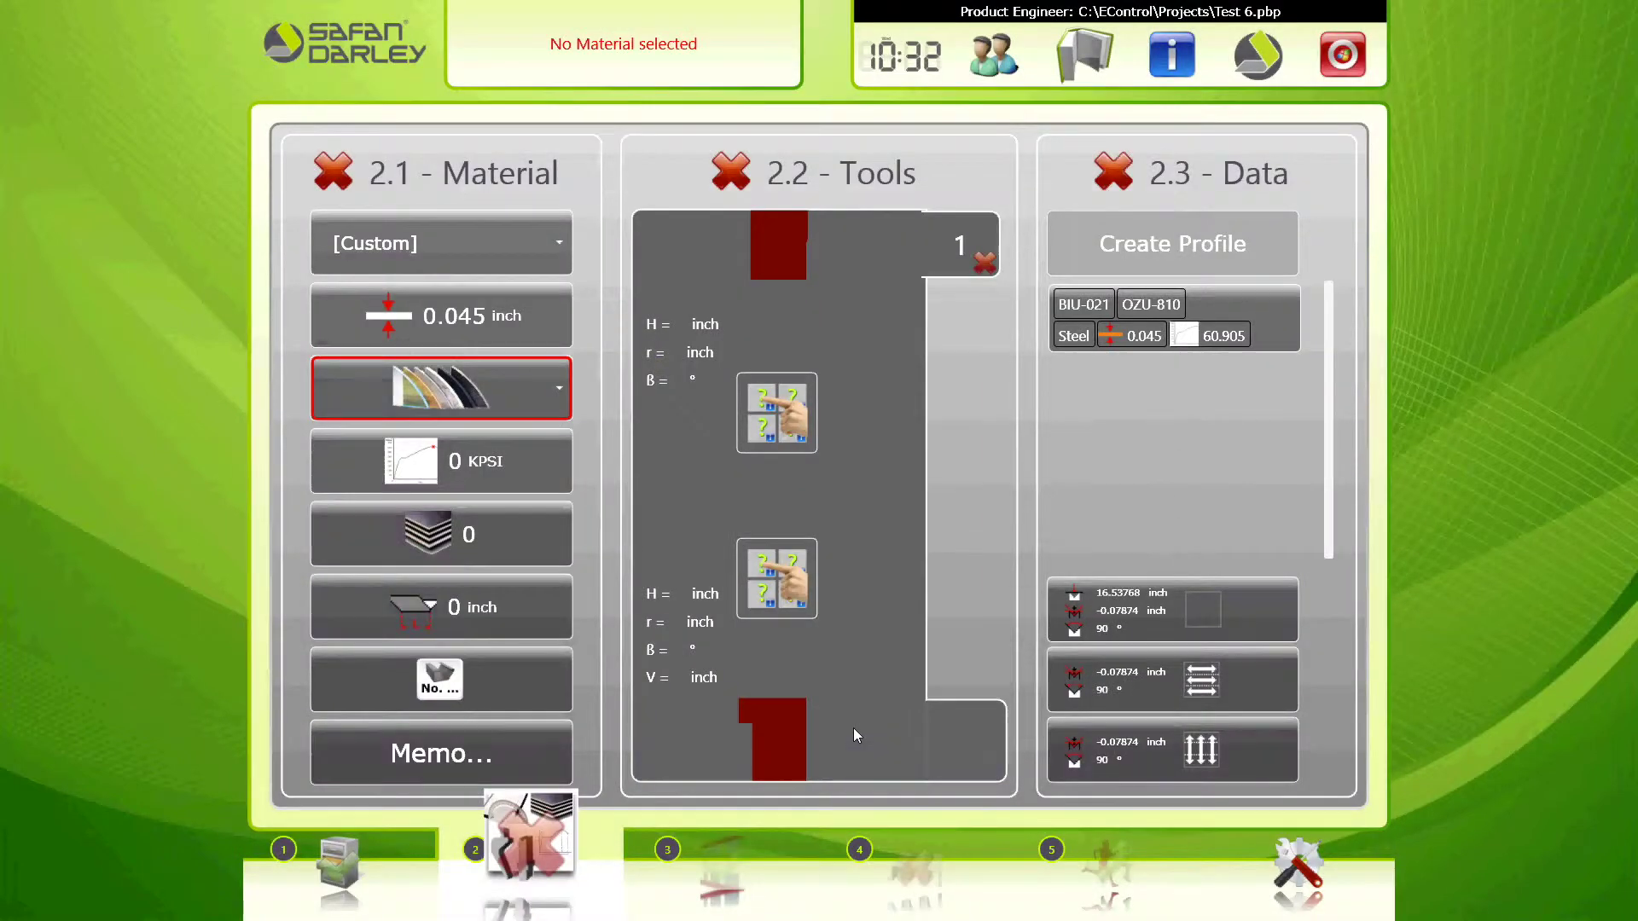
left_click(1184, 316)
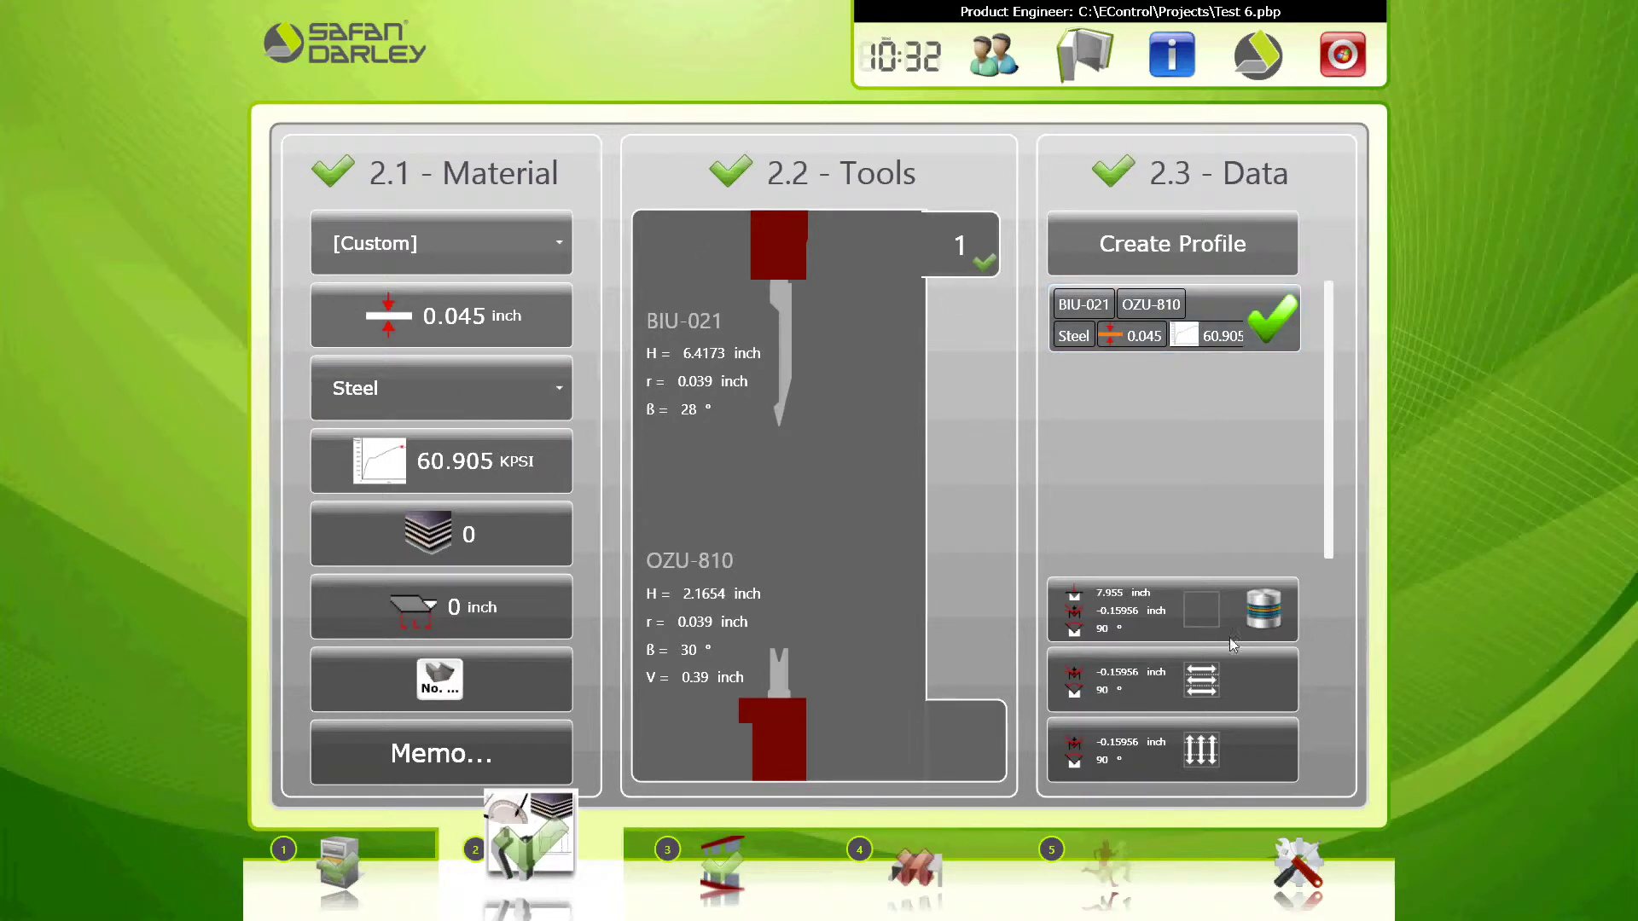
Step: Create a U-shaped profile with two upright flanges of about 2 inches and a base of about 5 inches
left_click(1162, 247)
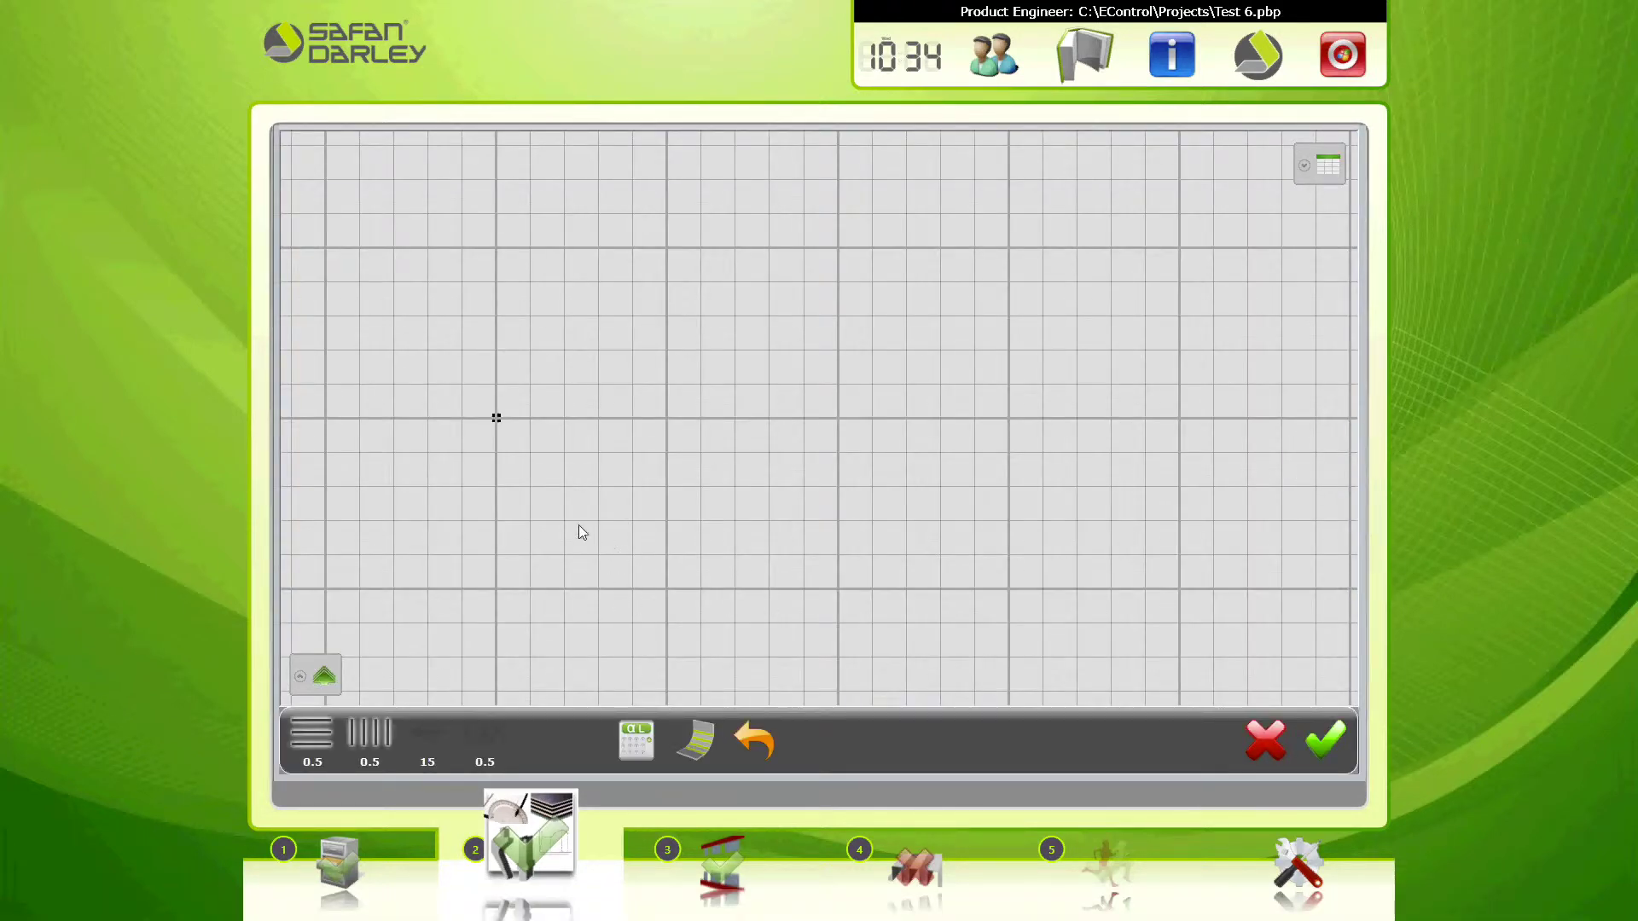
left_click(494, 570)
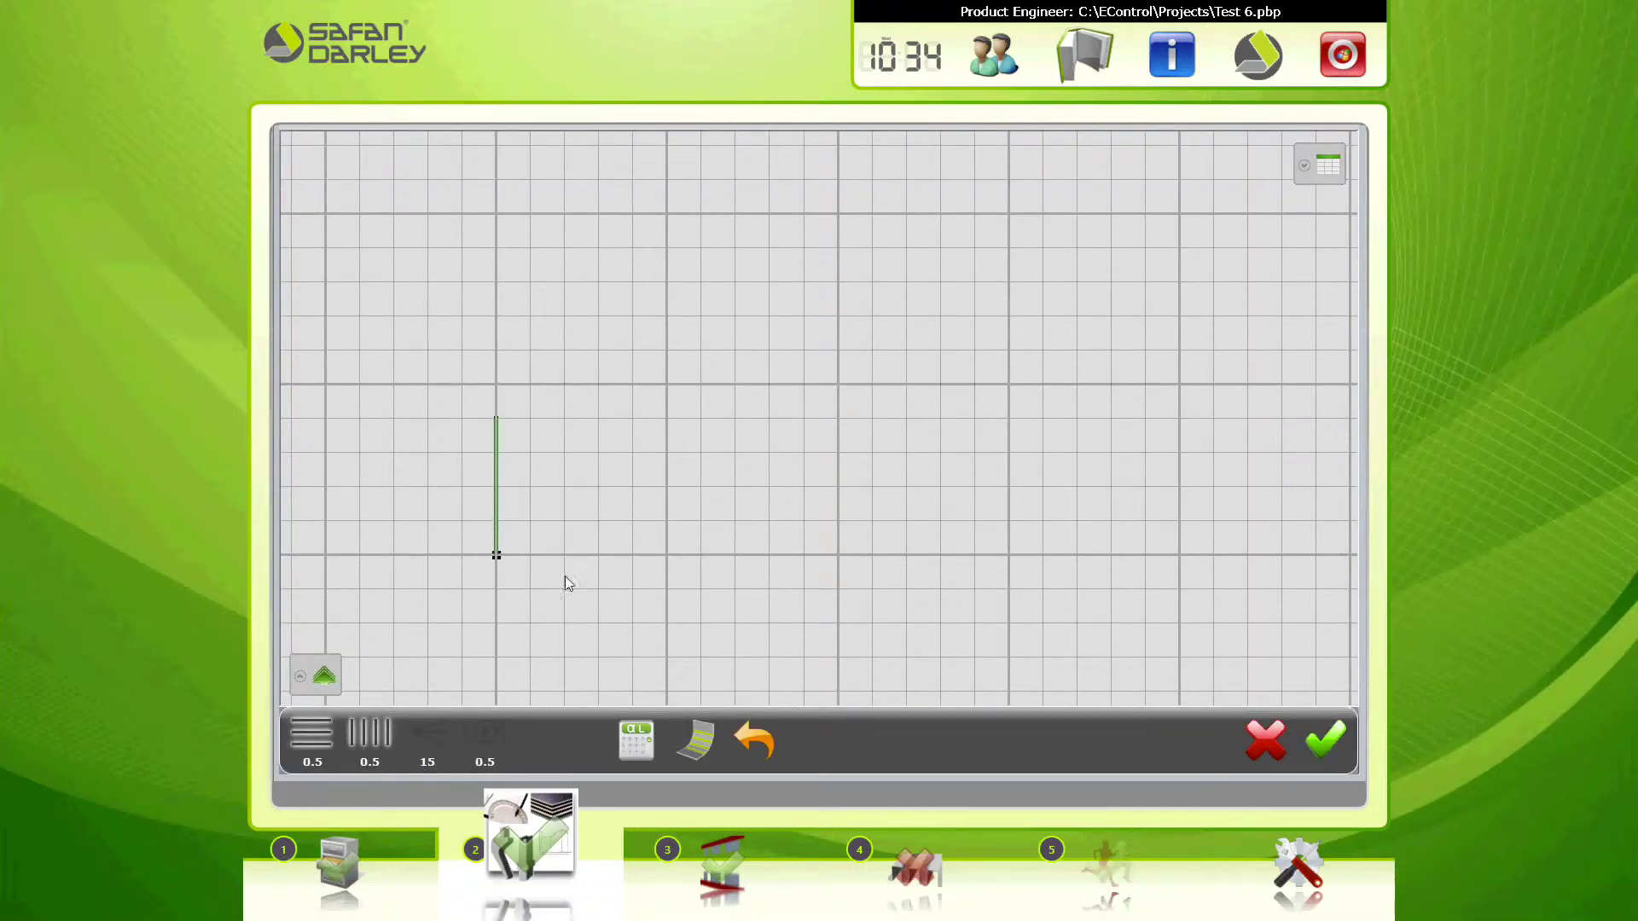
left_click(824, 556)
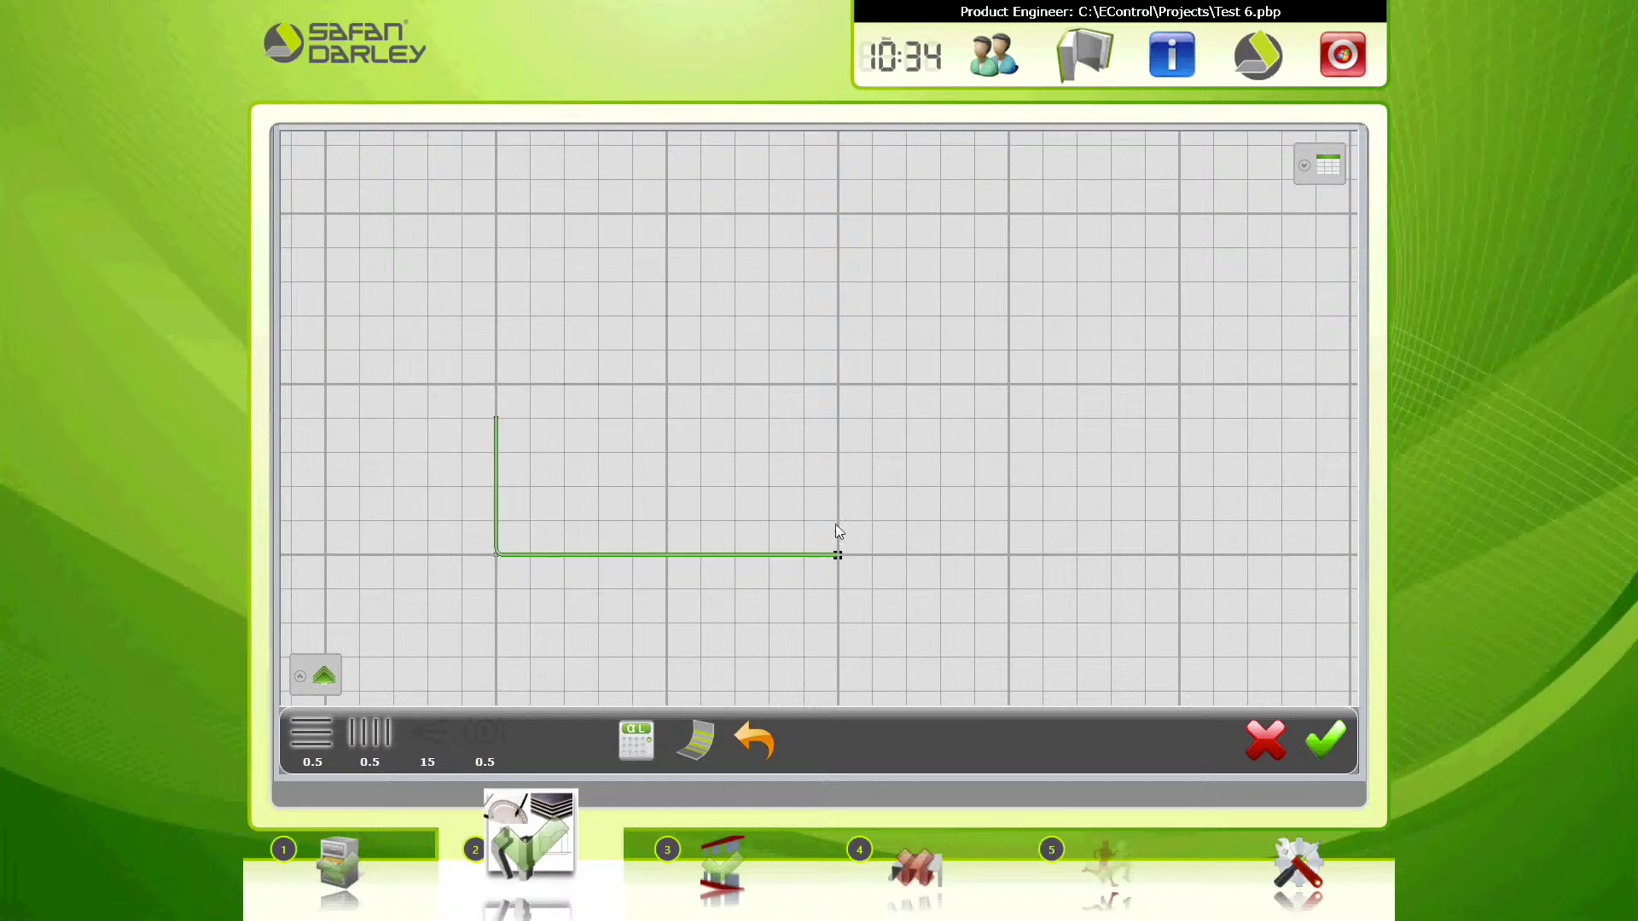
left_click(836, 427)
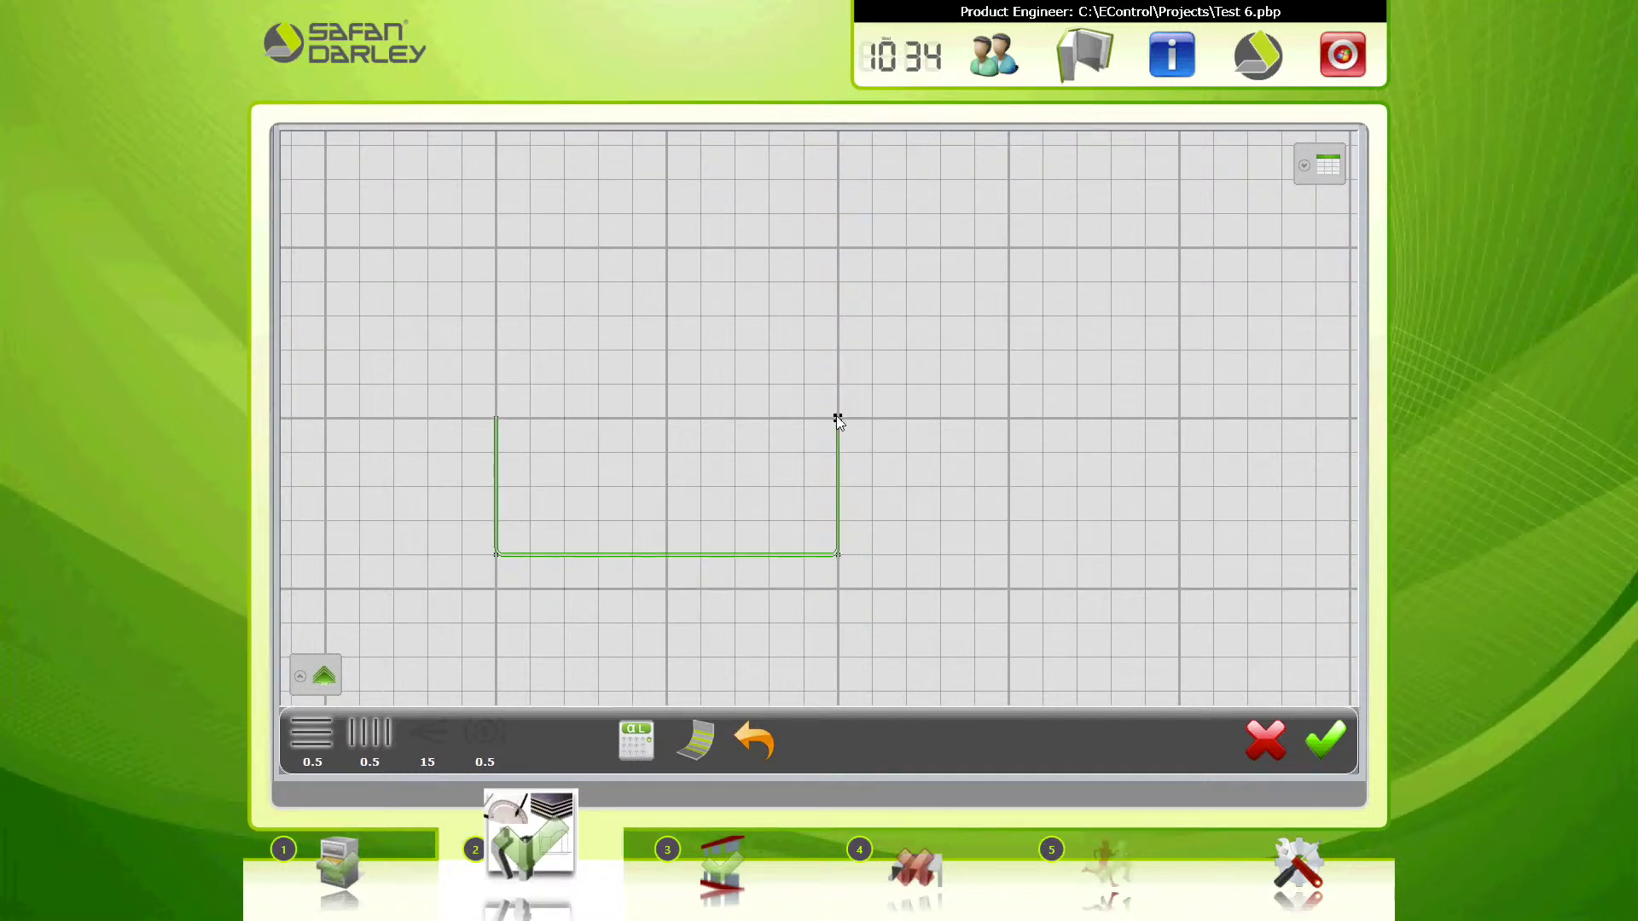
left_click(1327, 740)
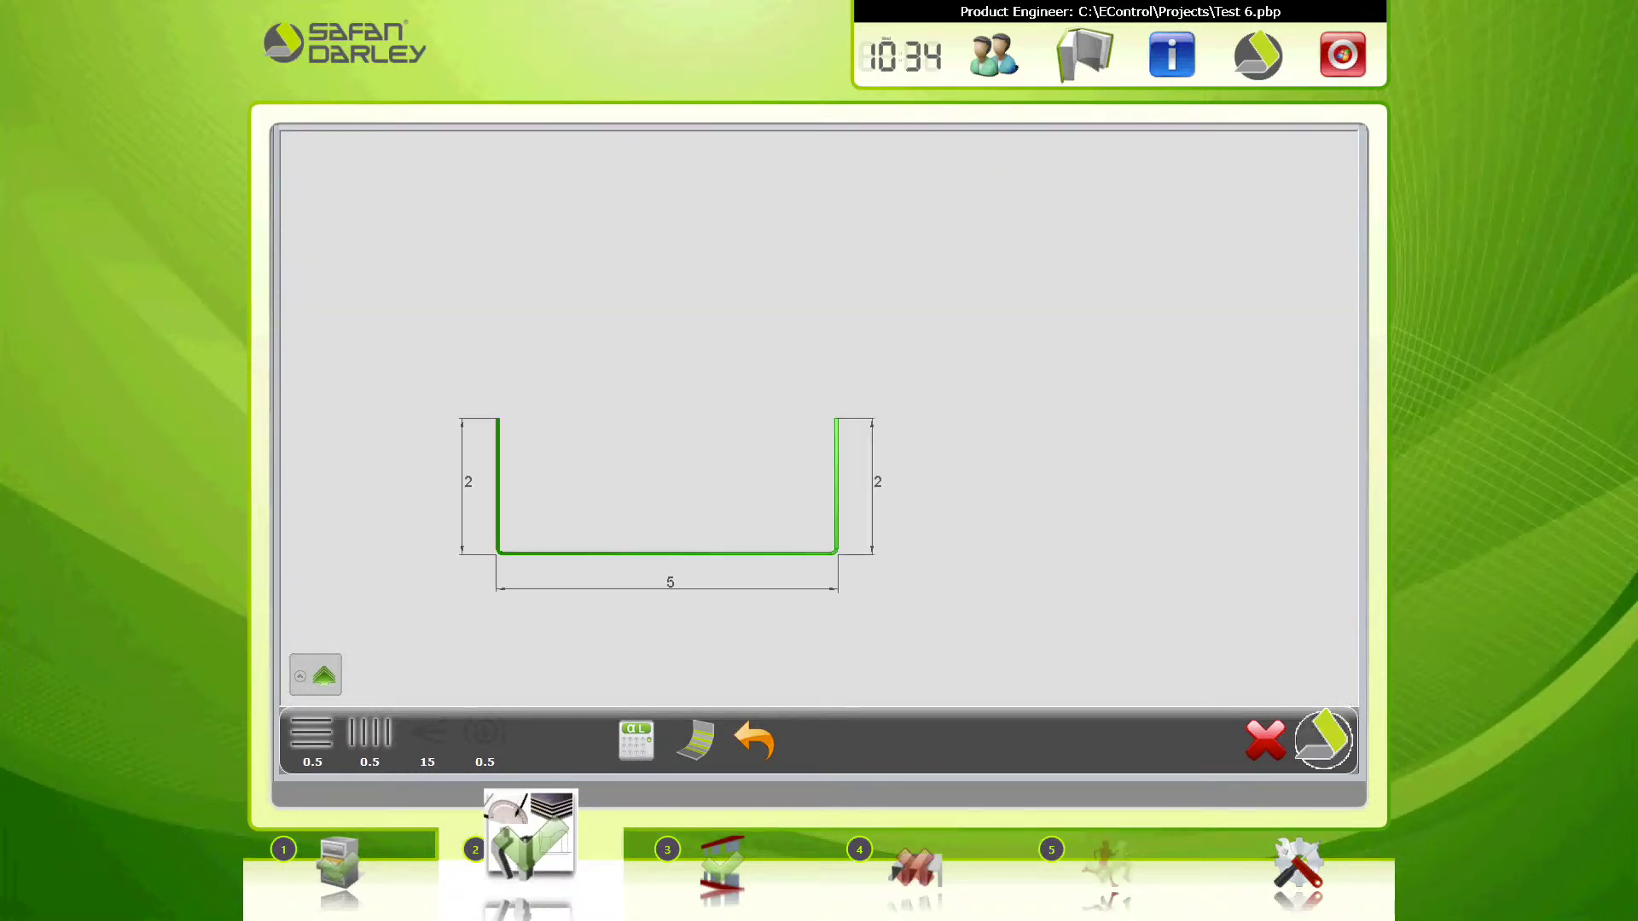
left_click(1322, 739)
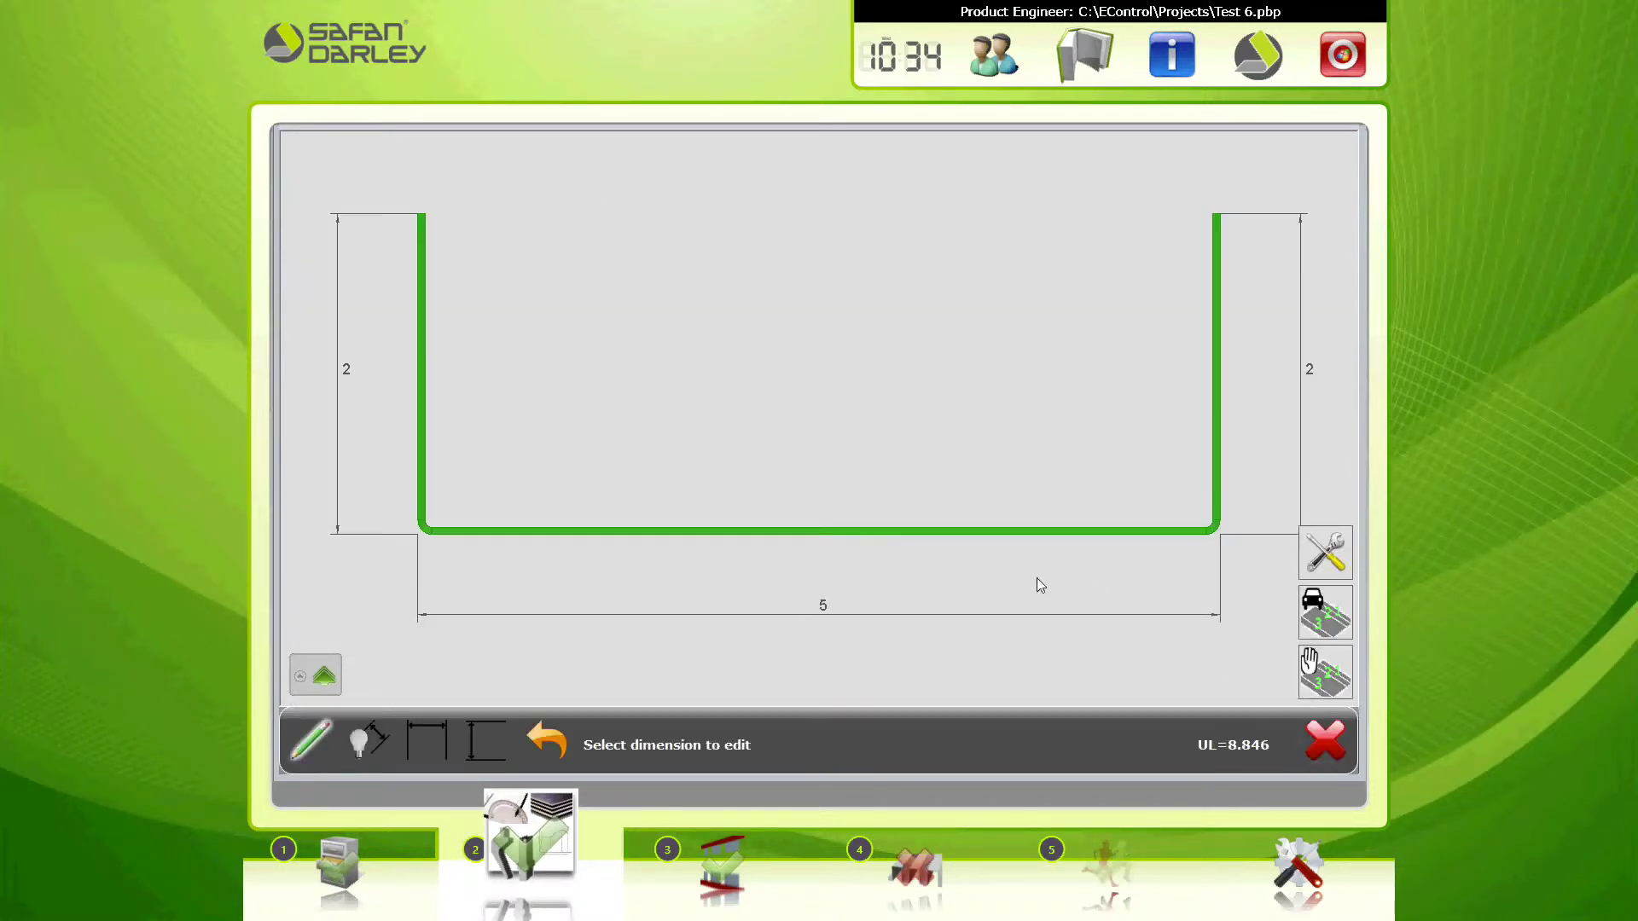
Step: Set both flange heights of the U profile to 1 inch and its base width to 2 inches
left_click(351, 370)
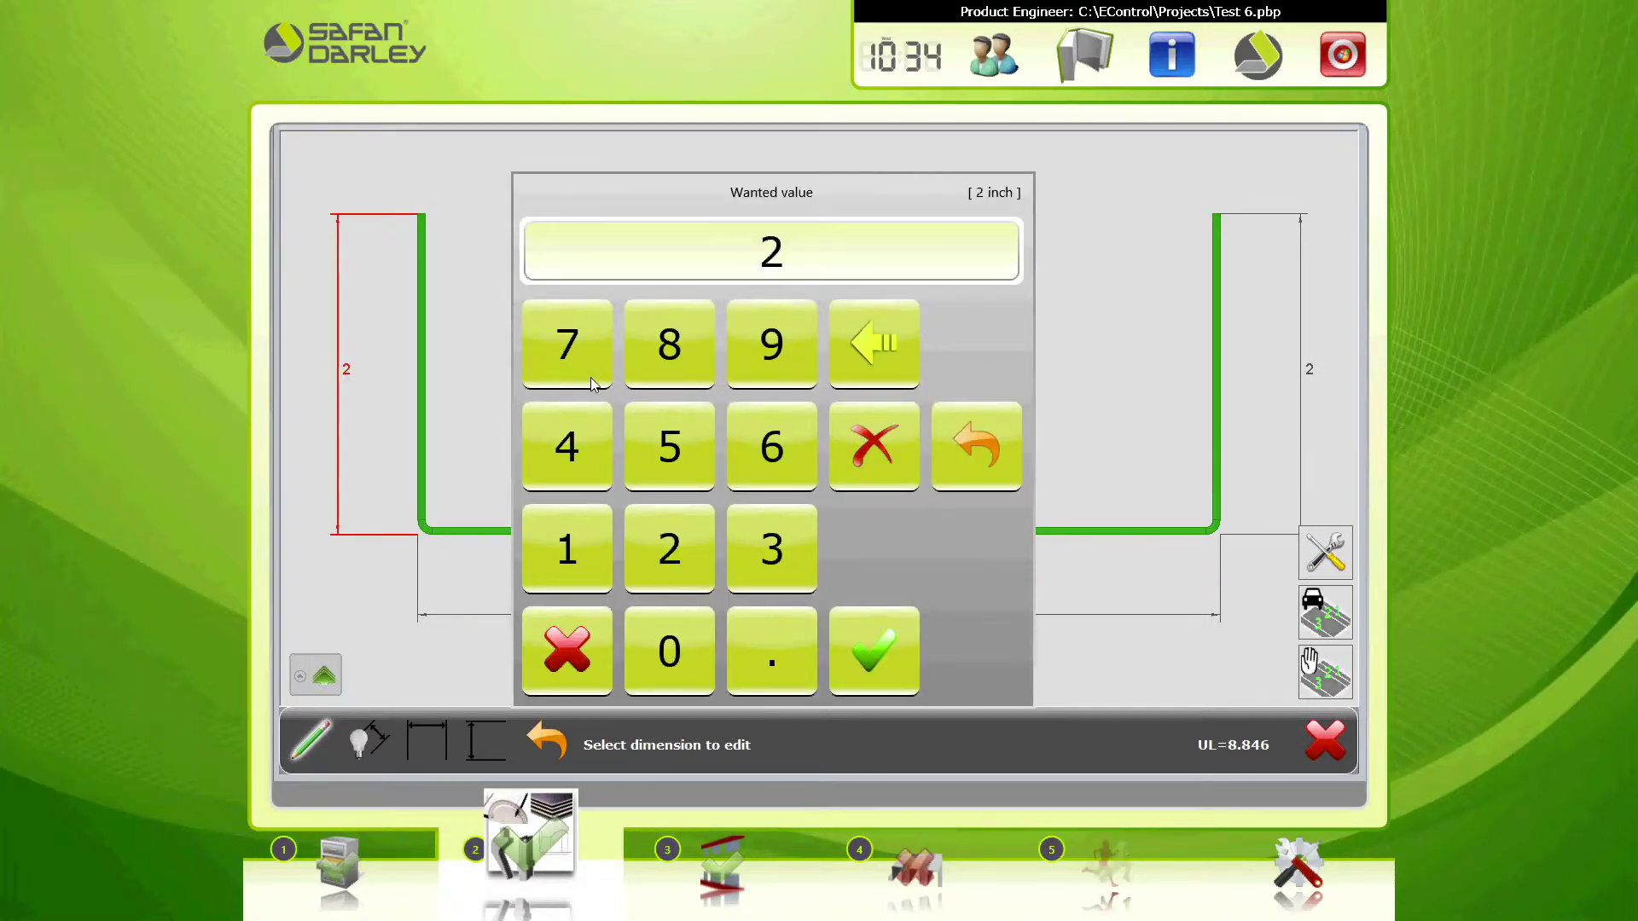
type("1")
key("Return")
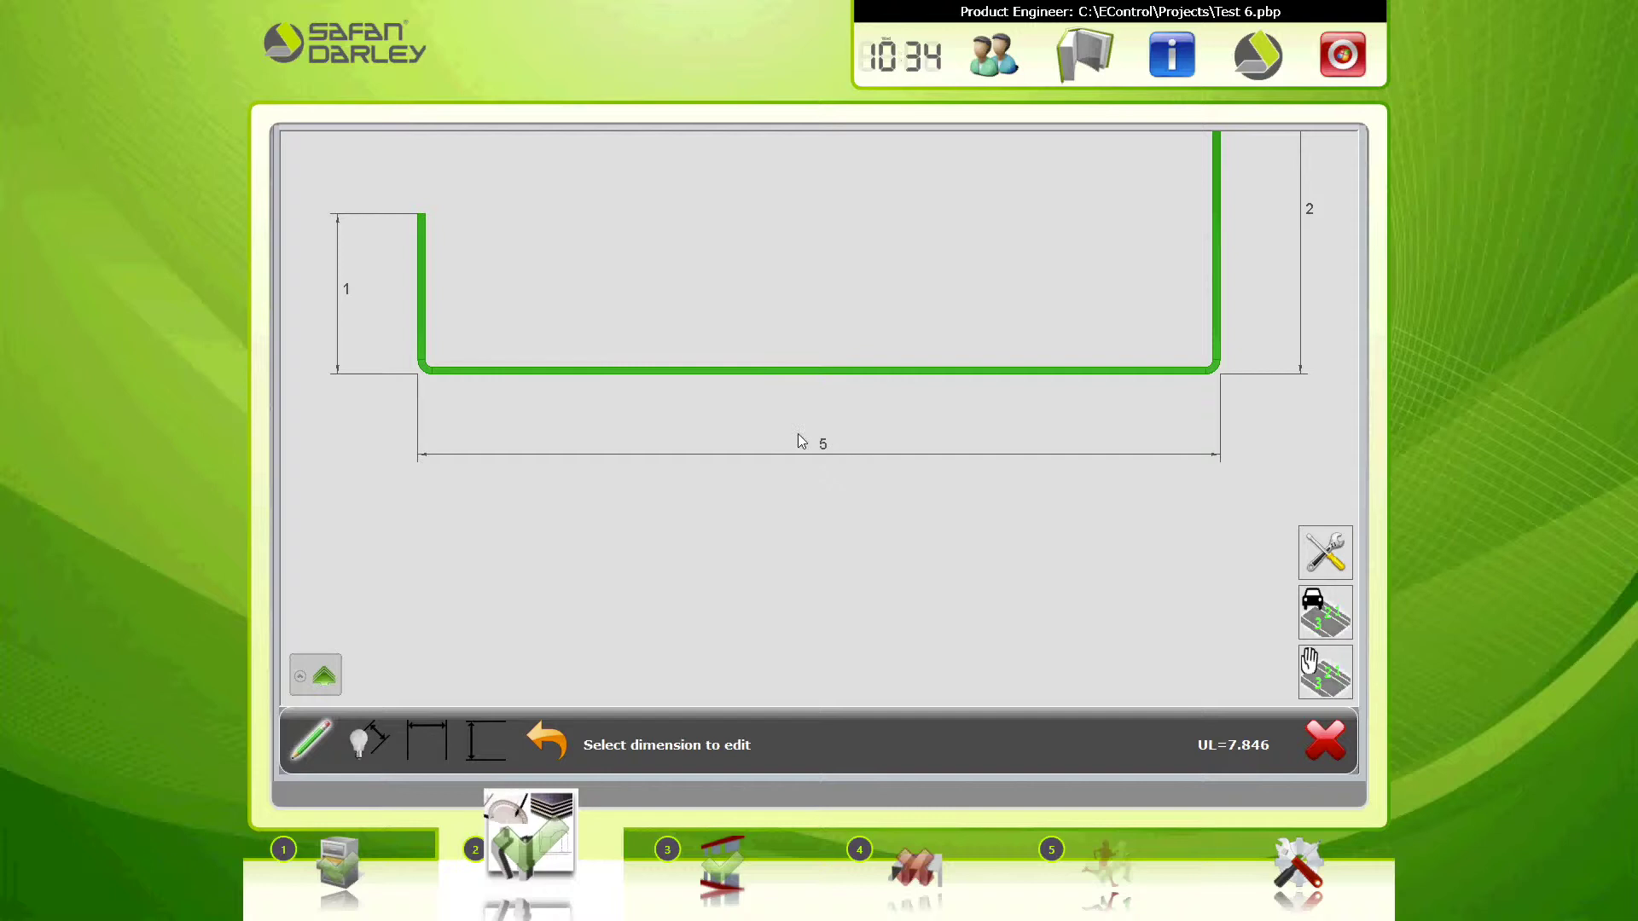
left_click(817, 442)
type("2")
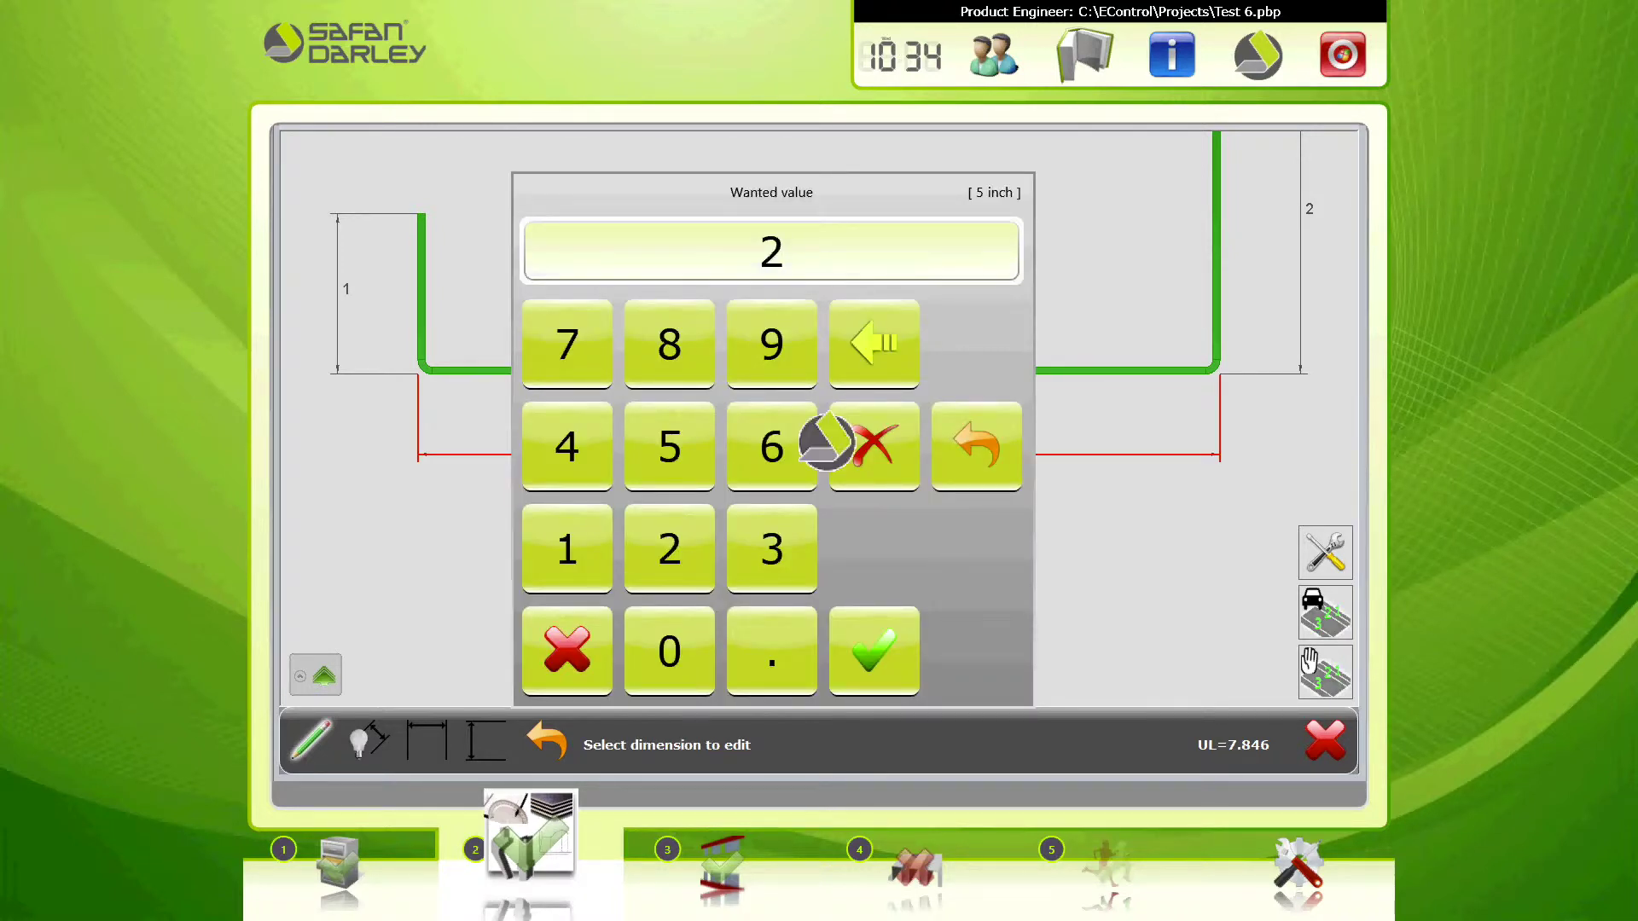
key("Return")
left_click(823, 214)
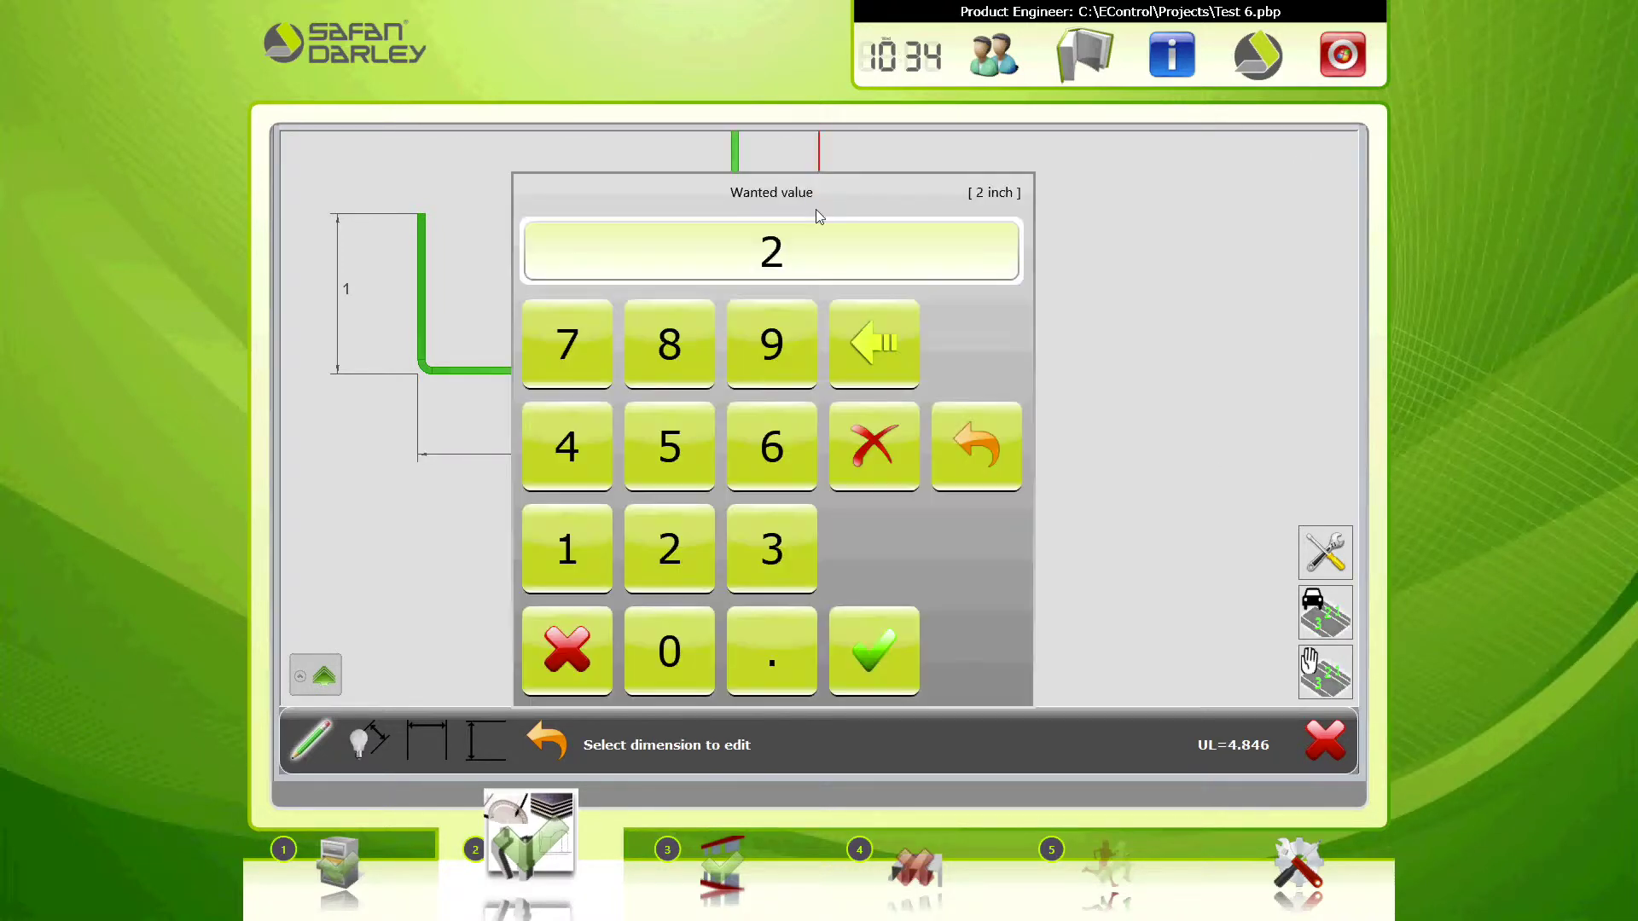
type("1")
key("Return")
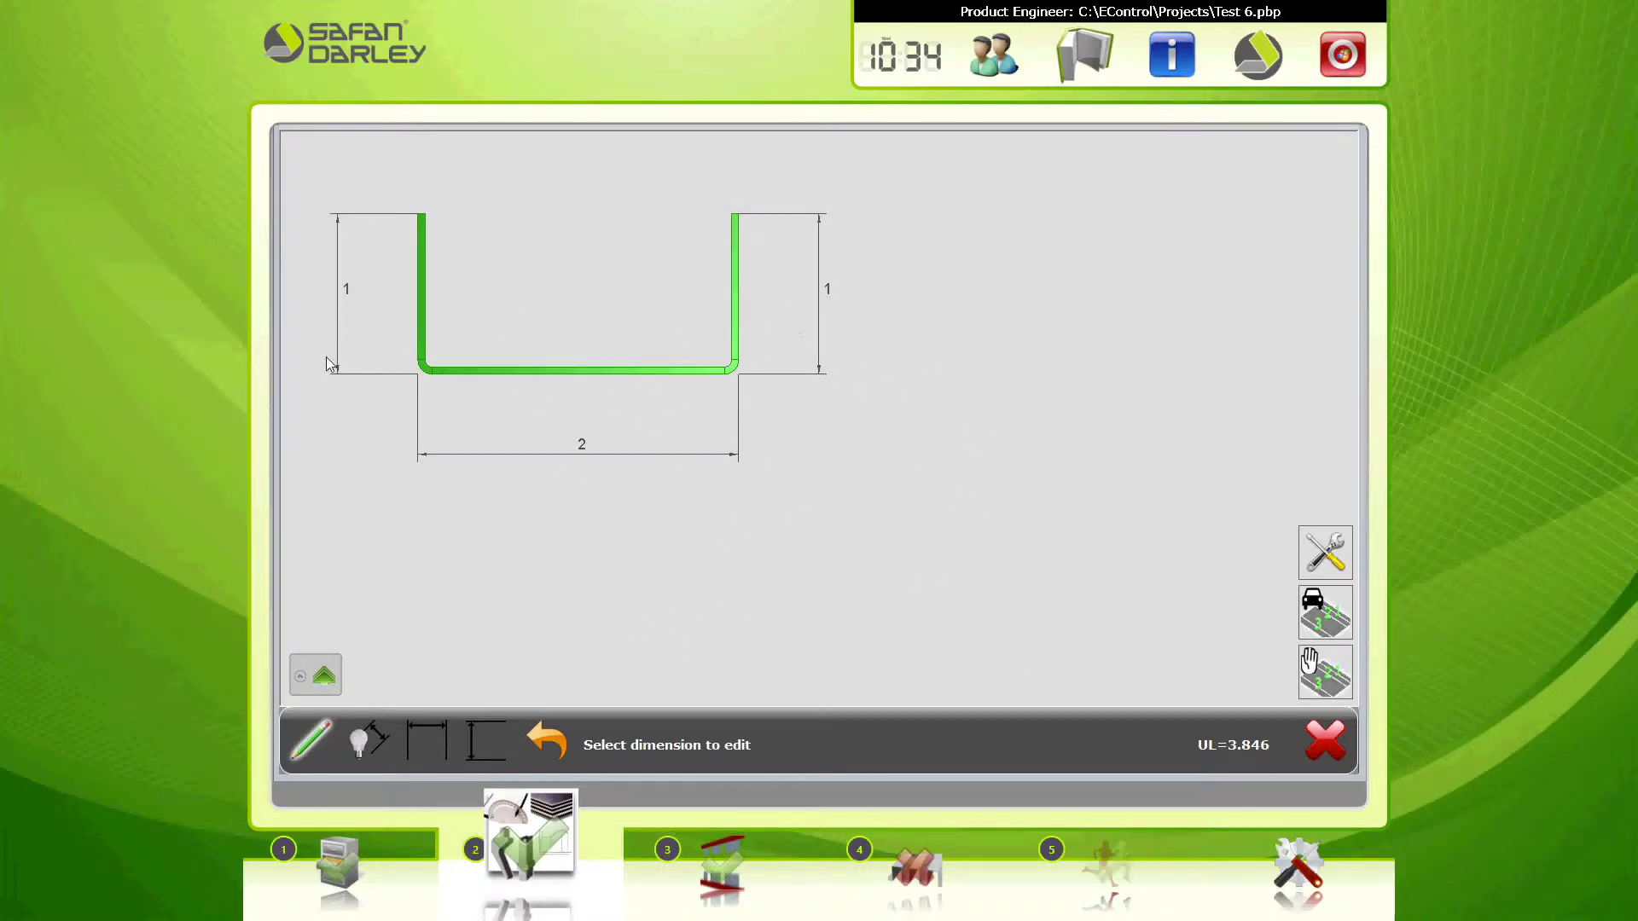
Step: Calculate the bend sequence automatically, play its simulation and accept it
left_click(1329, 614)
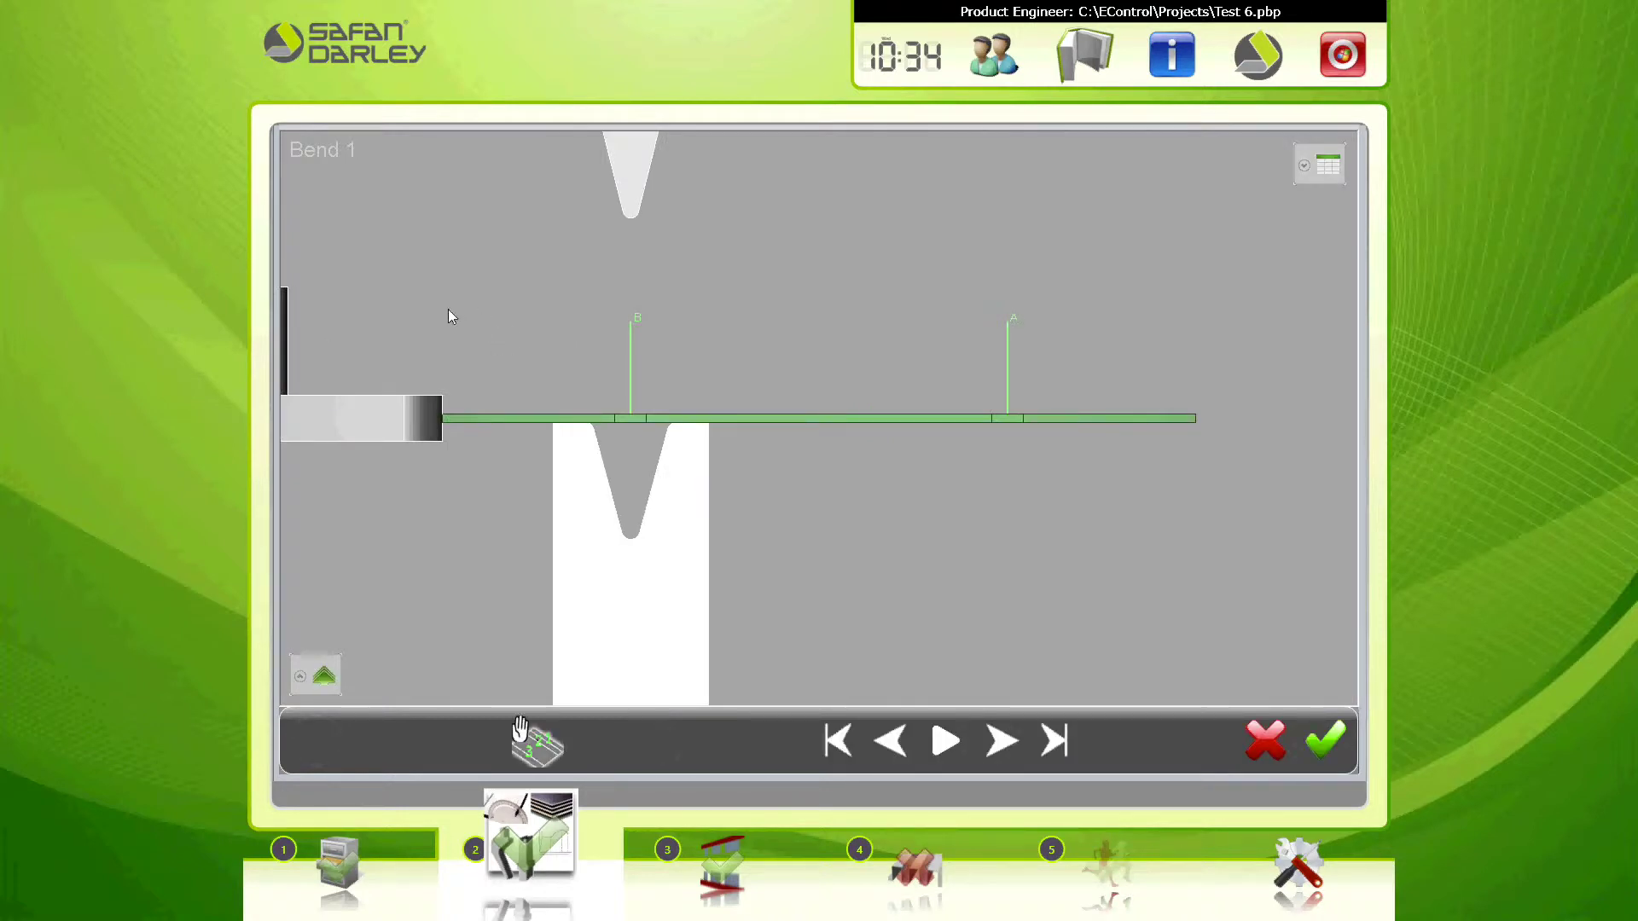
left_click(947, 742)
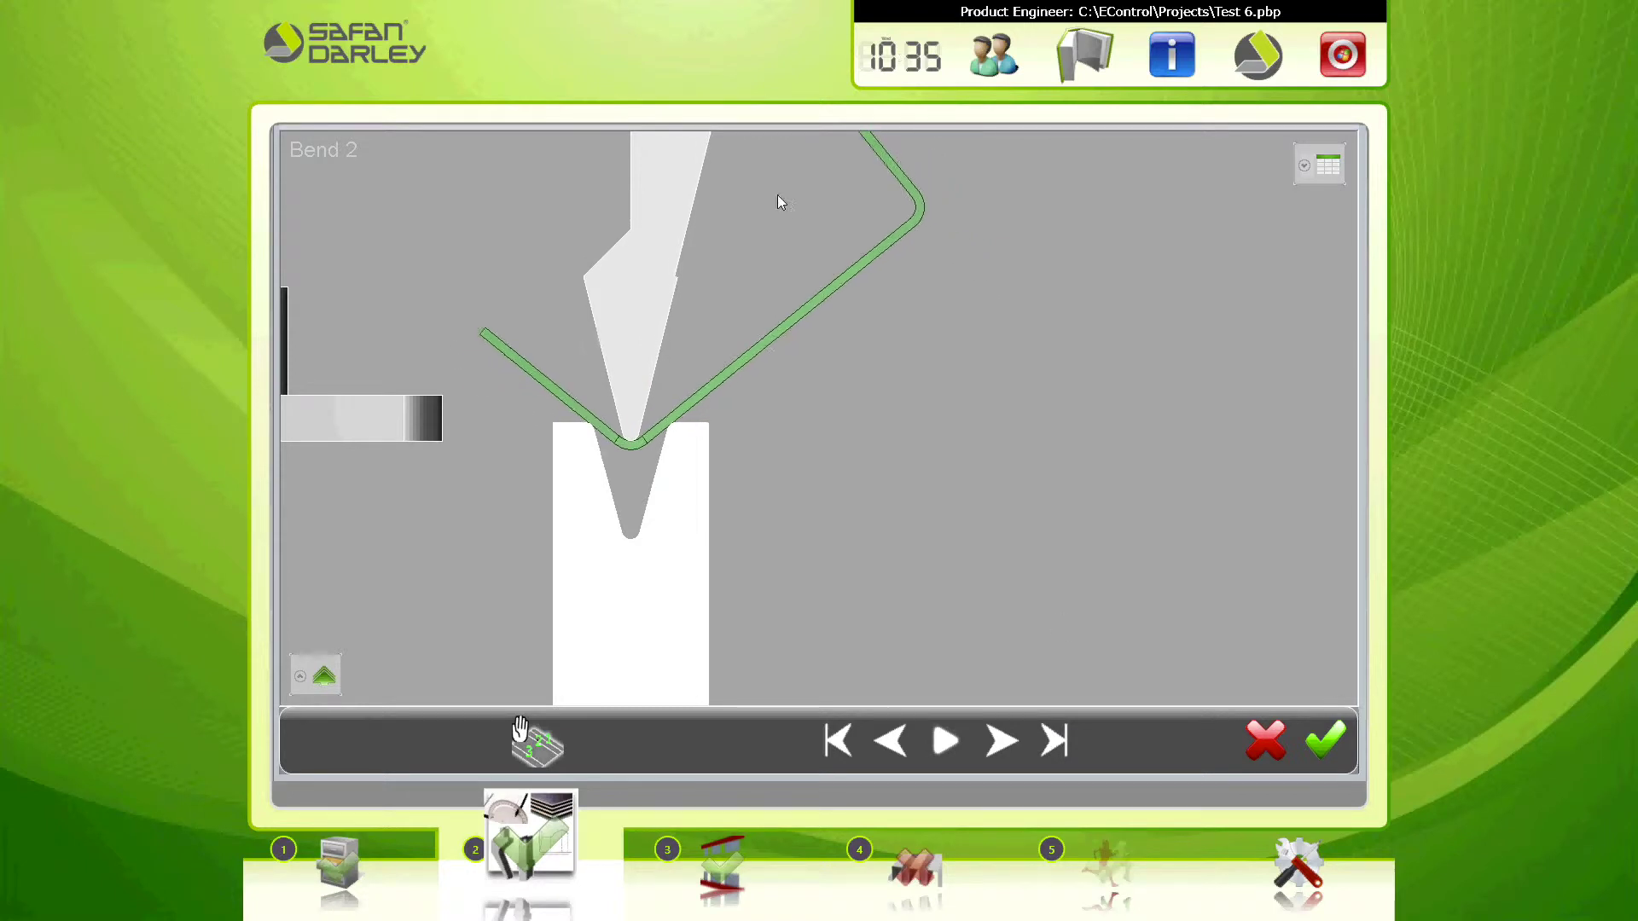
left_click(1331, 751)
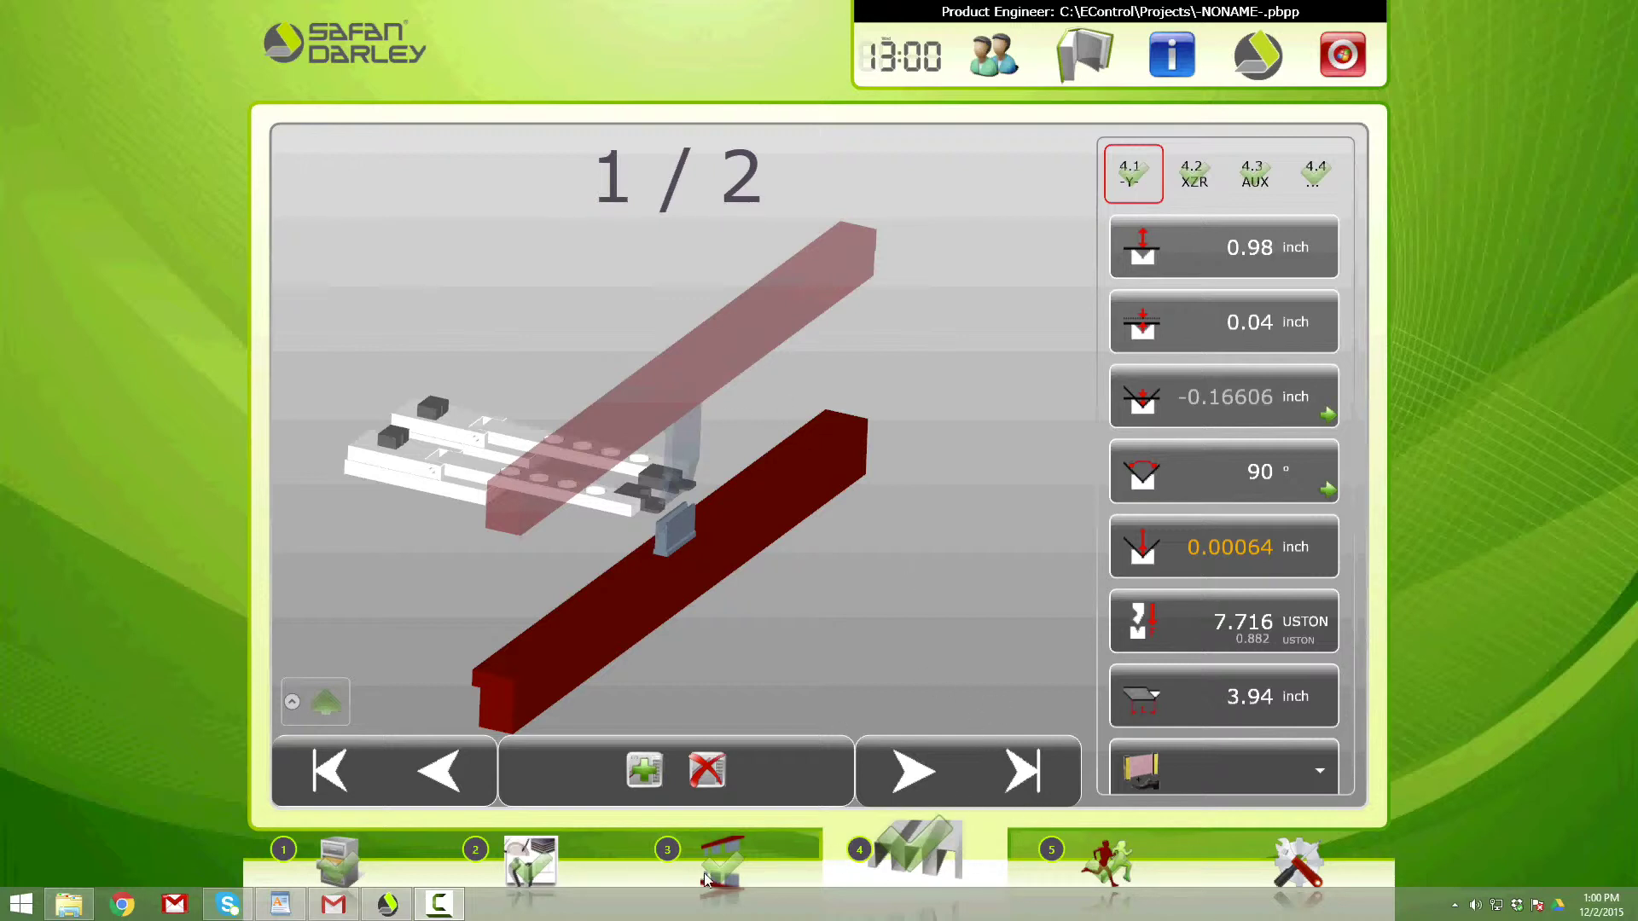
Step: Reopen the profile for editing to check its unfolded length, and abort without changing it
left_click(529, 865)
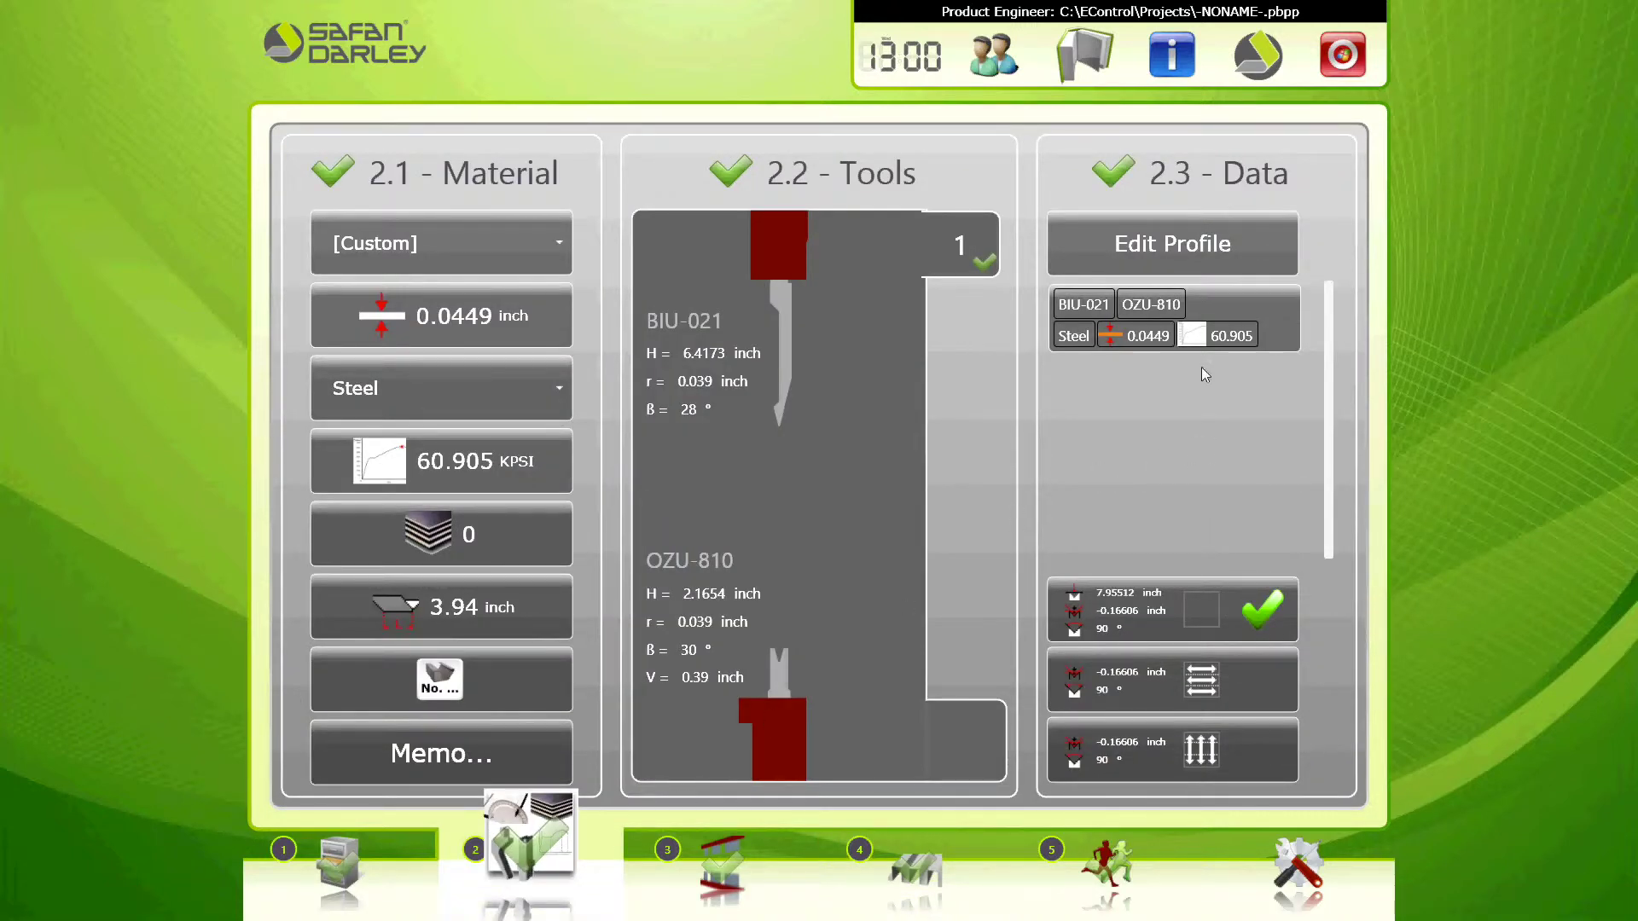
left_click(1165, 245)
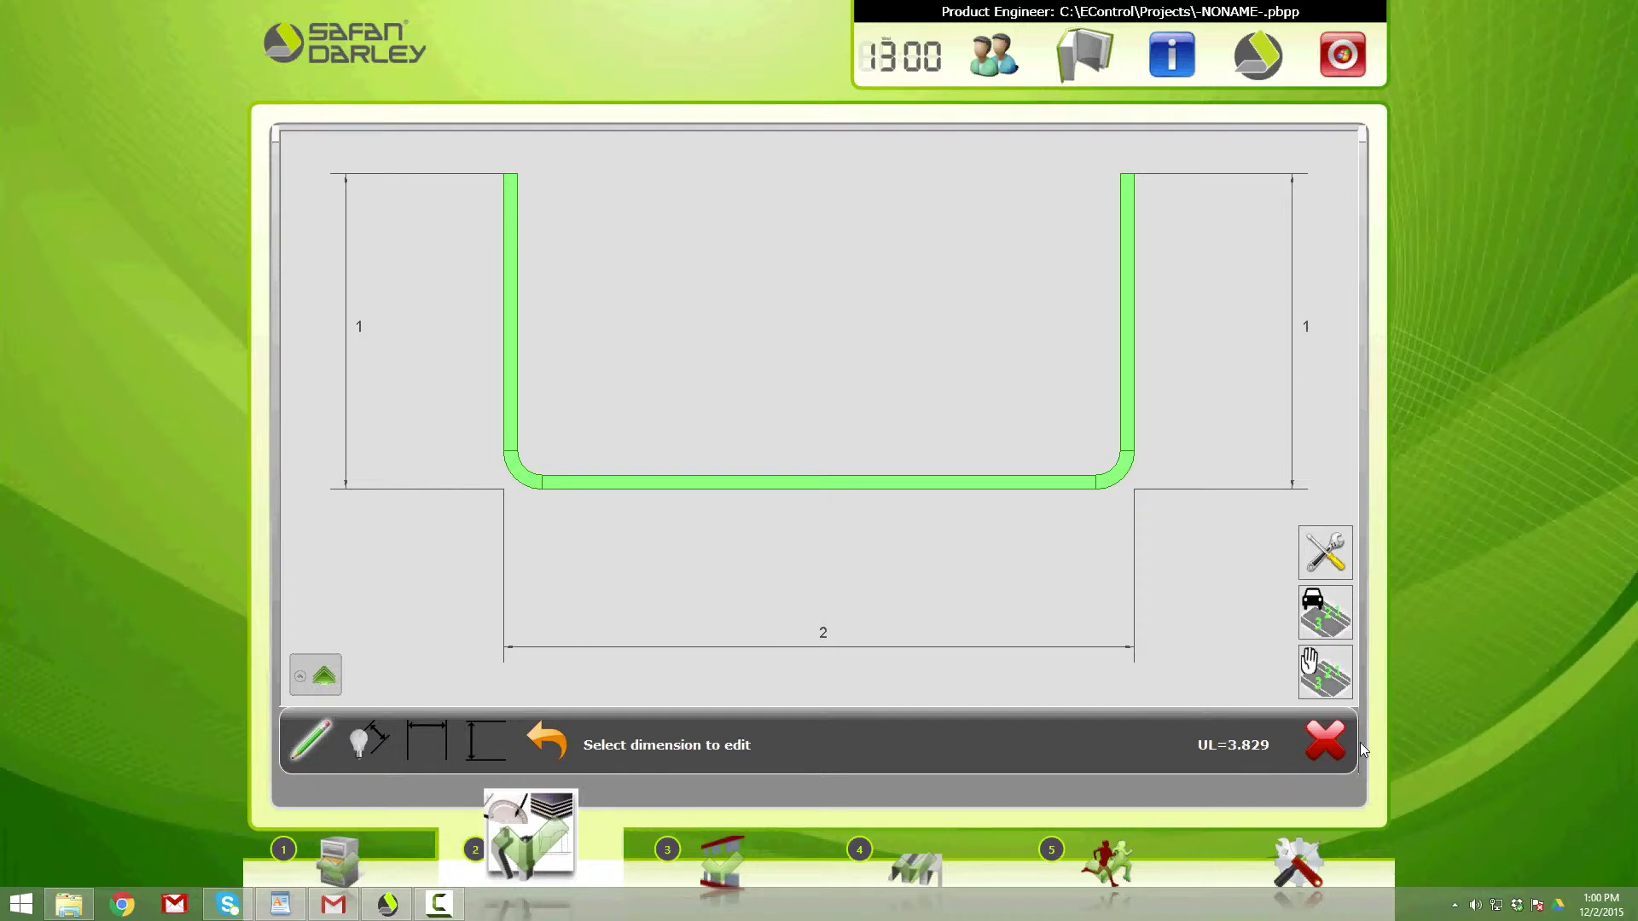
left_click(1325, 741)
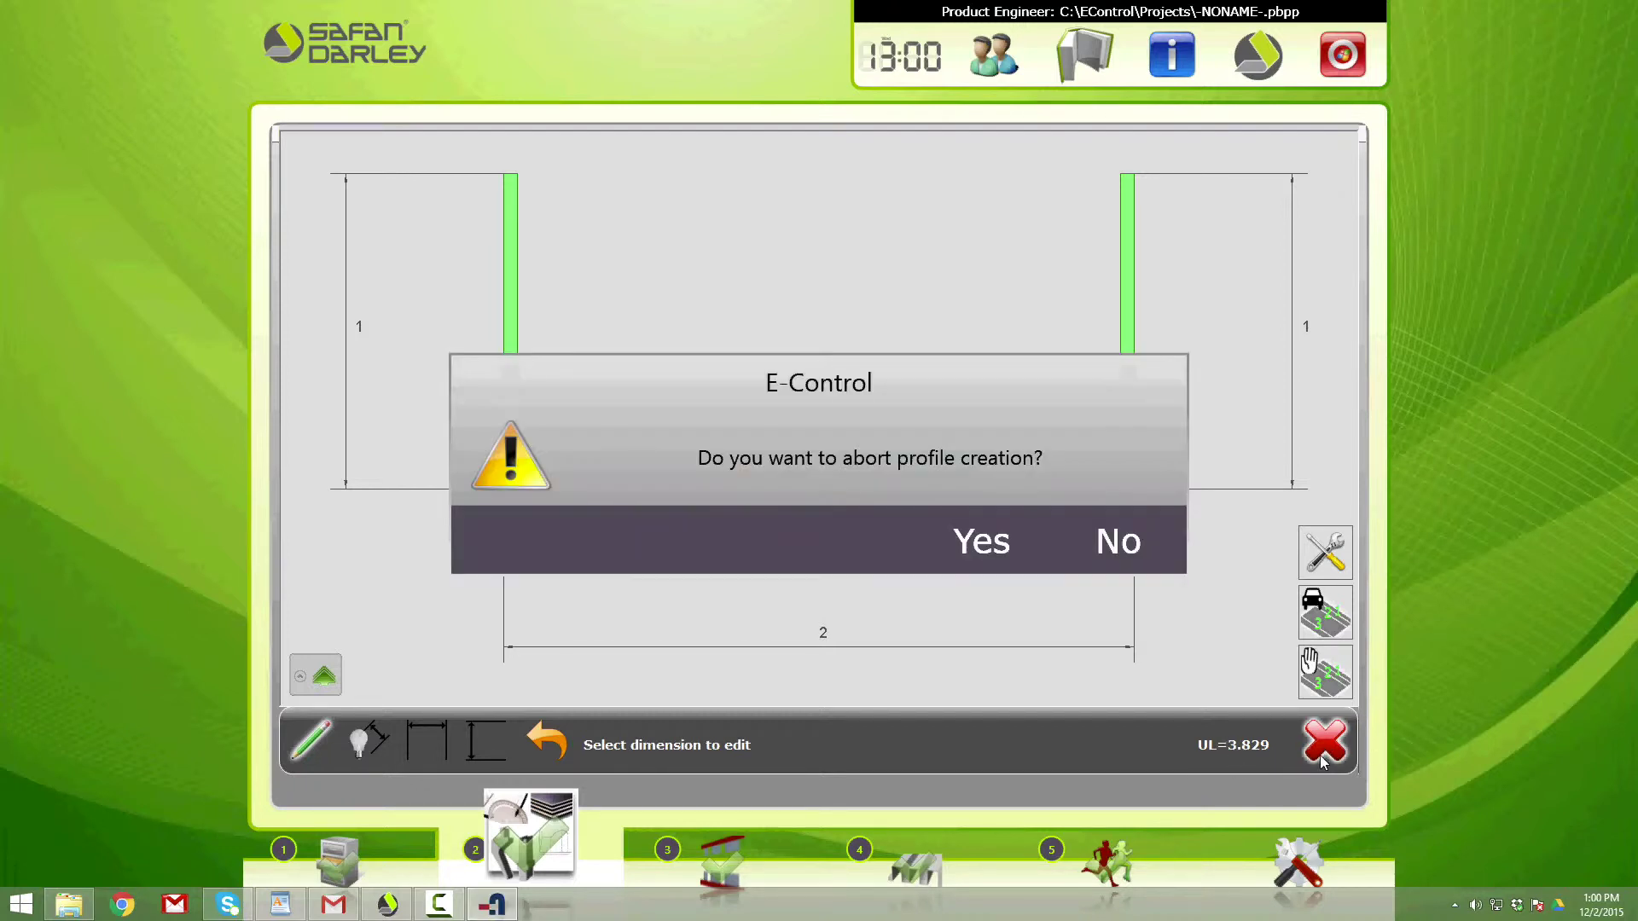
left_click(940, 538)
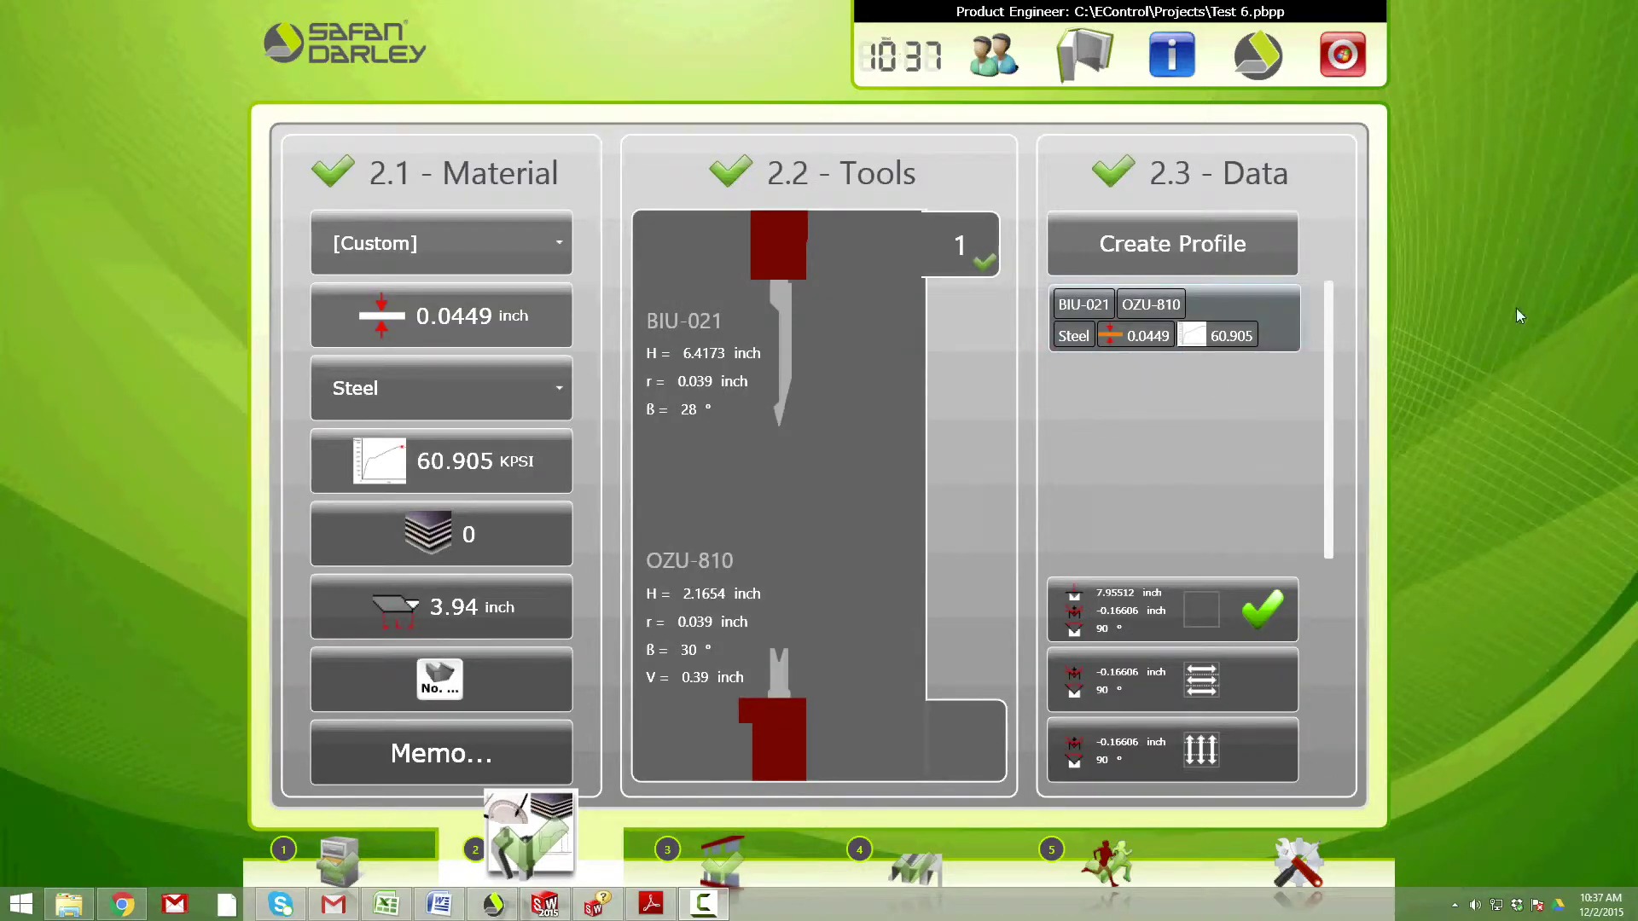
Step: Review the Y-axis and XZR settings of bend 1 and inspect its X1 axis position without changing the value
left_click(883, 863)
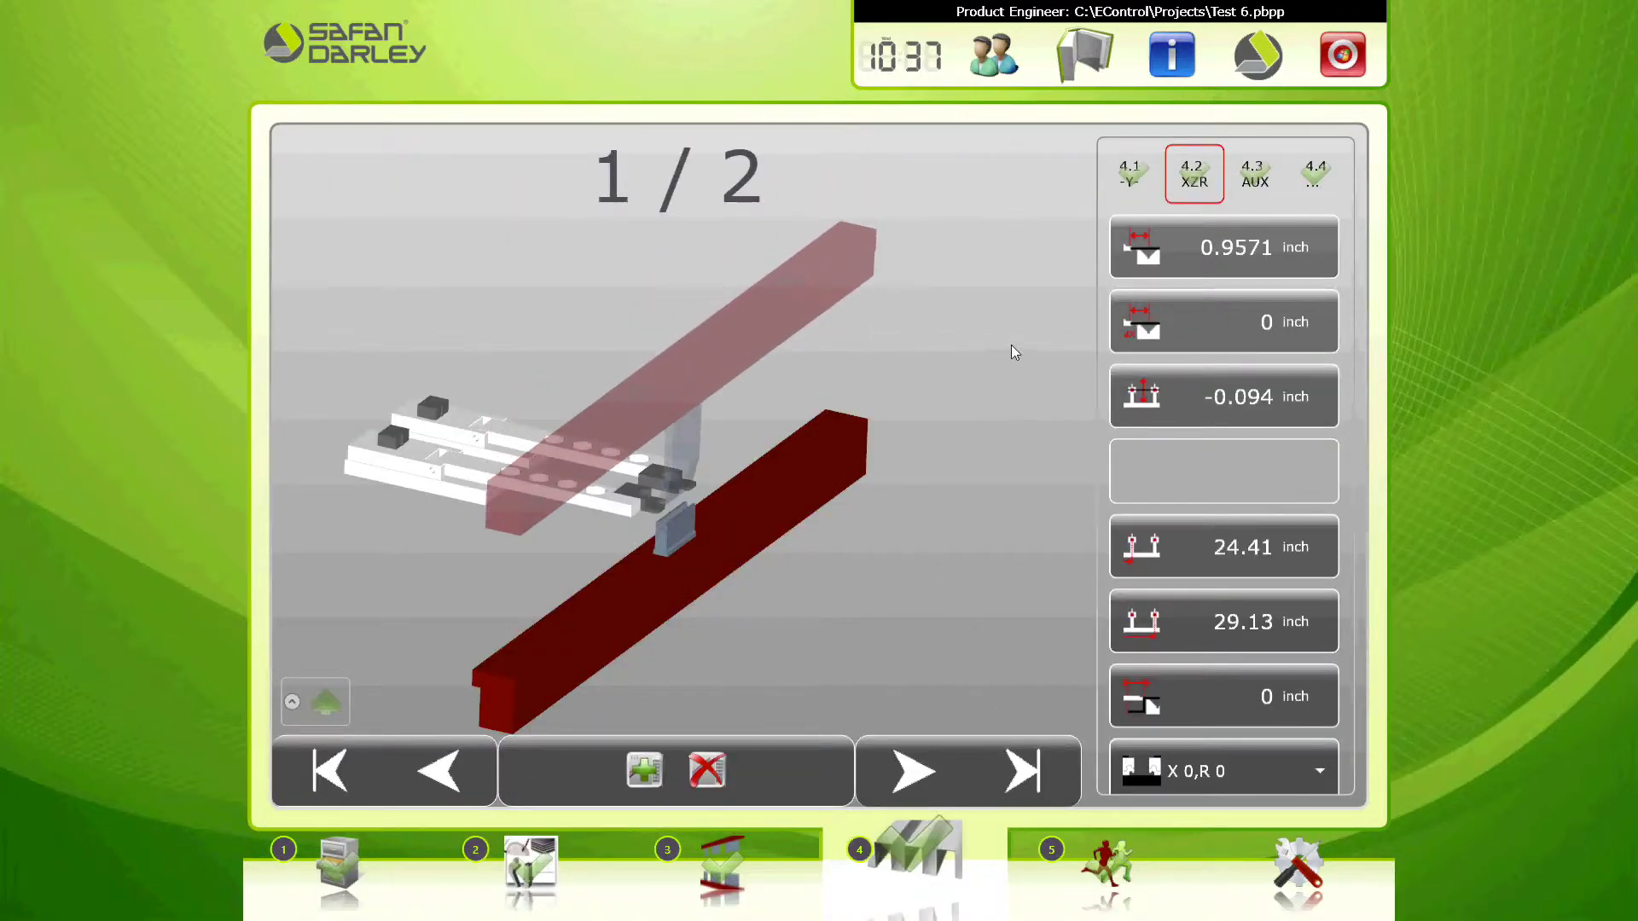
left_click(1131, 174)
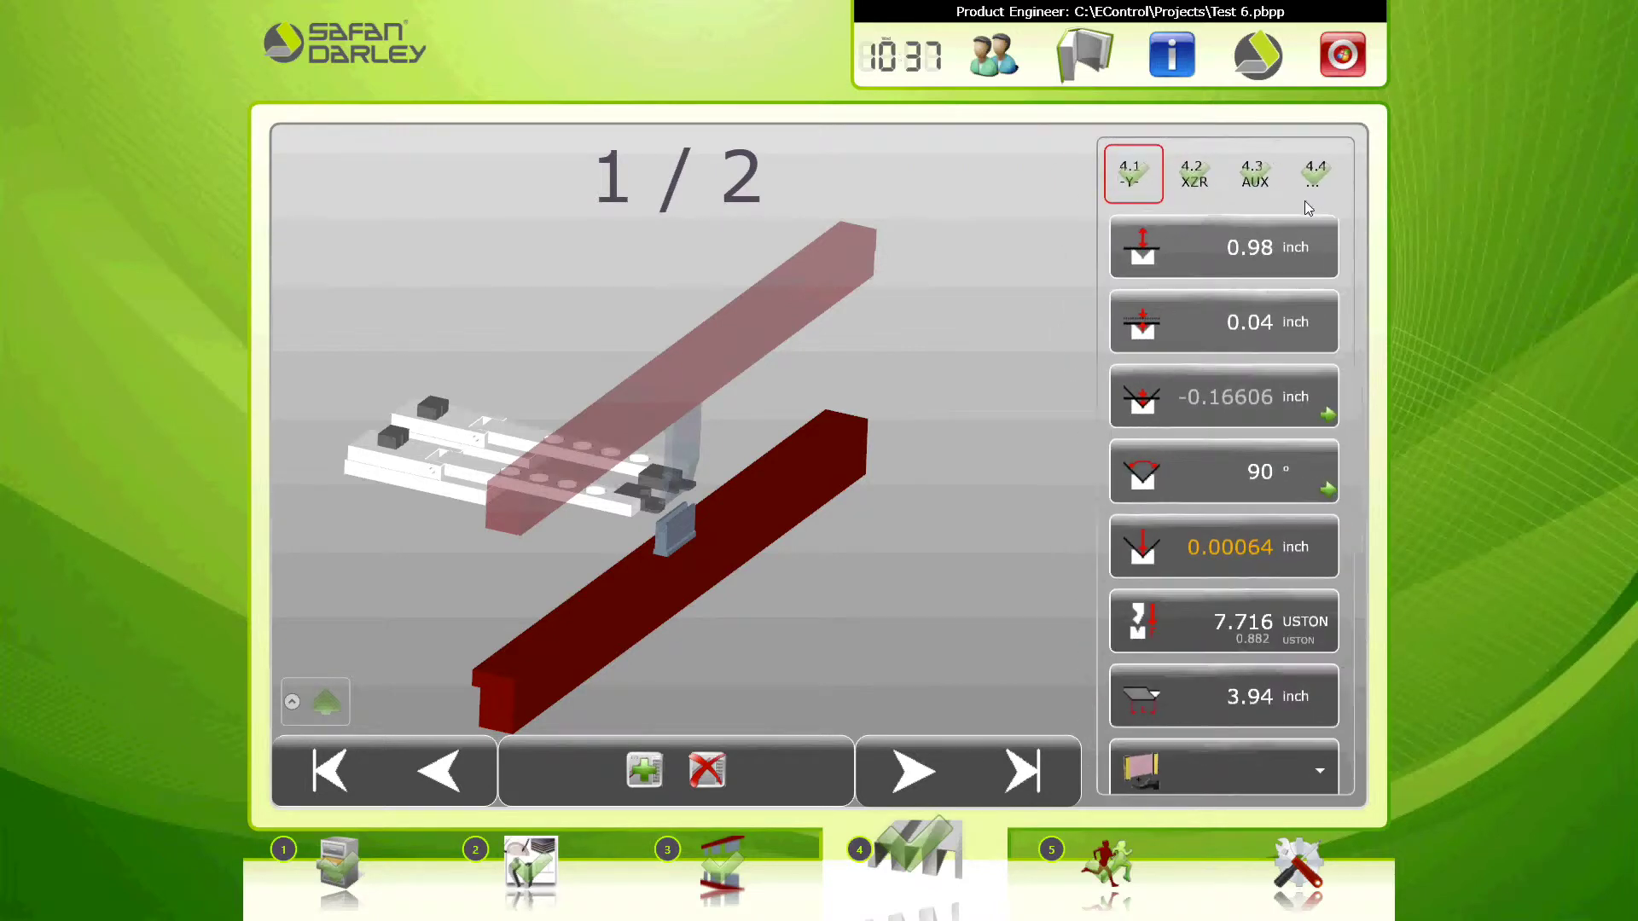
left_click(1193, 183)
left_click(1135, 261)
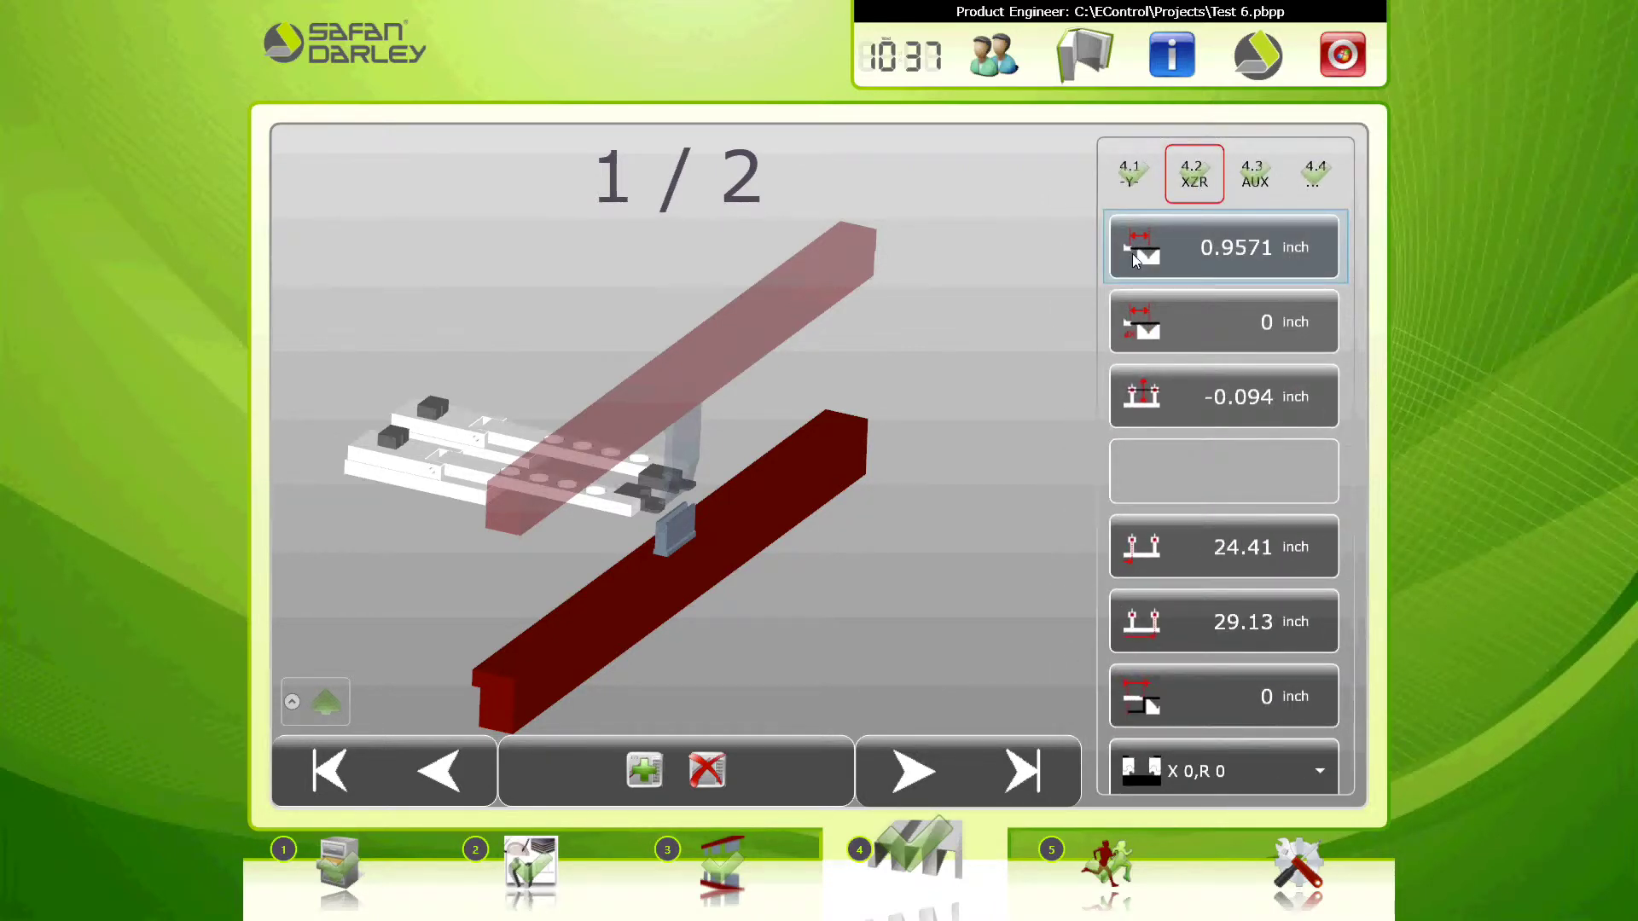
left_click(1130, 348)
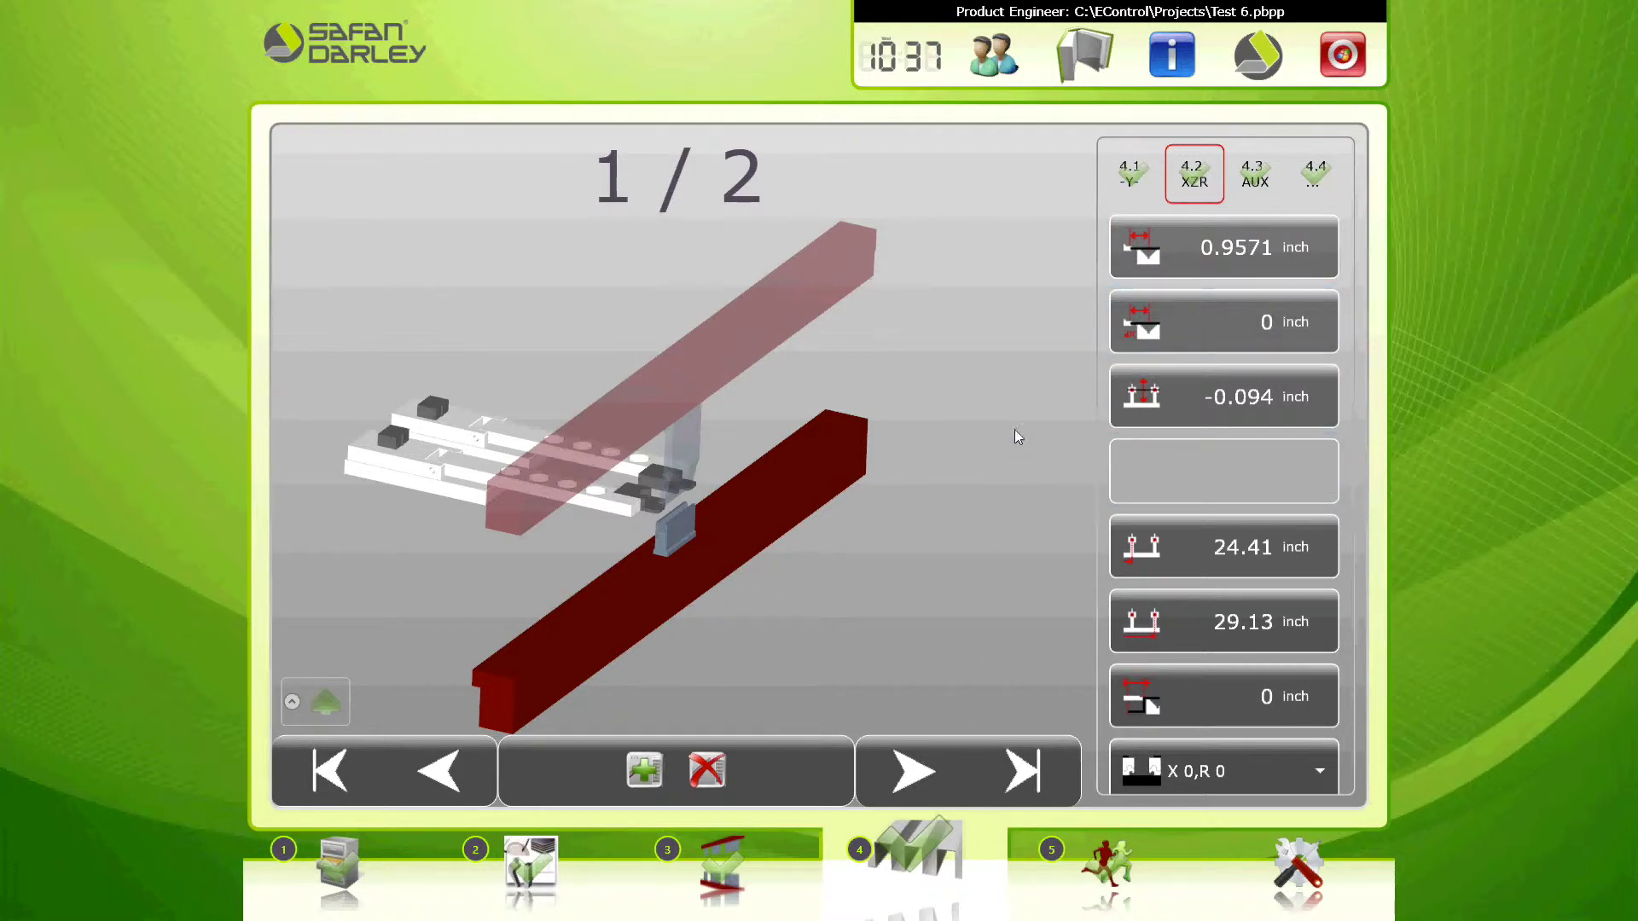
left_click(1218, 260)
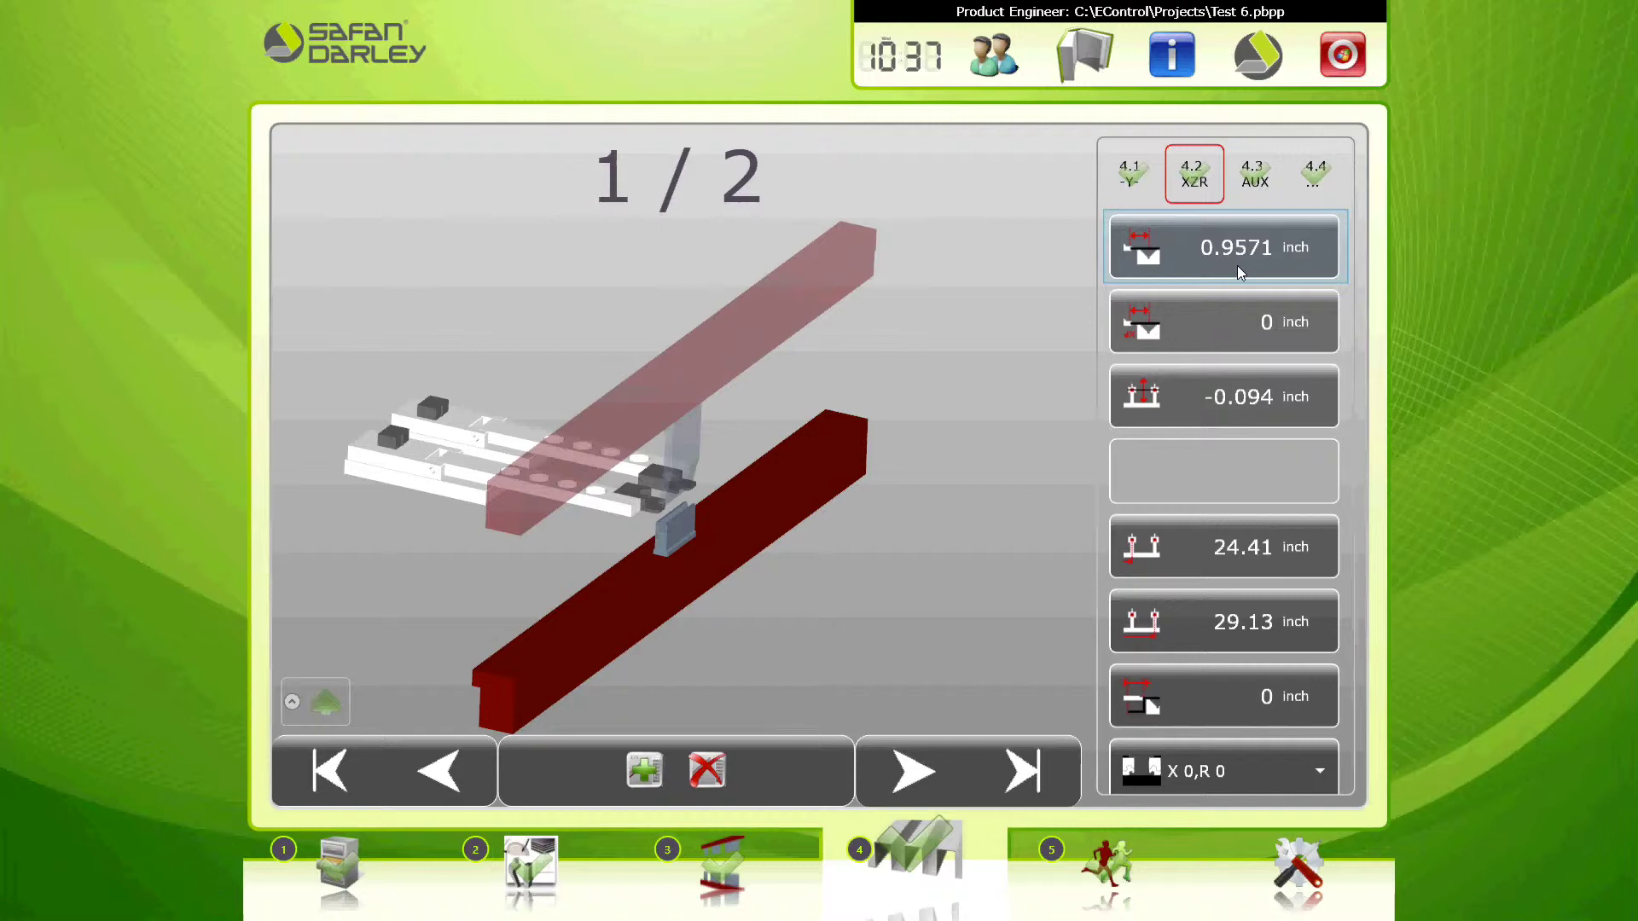
left_click(1151, 252)
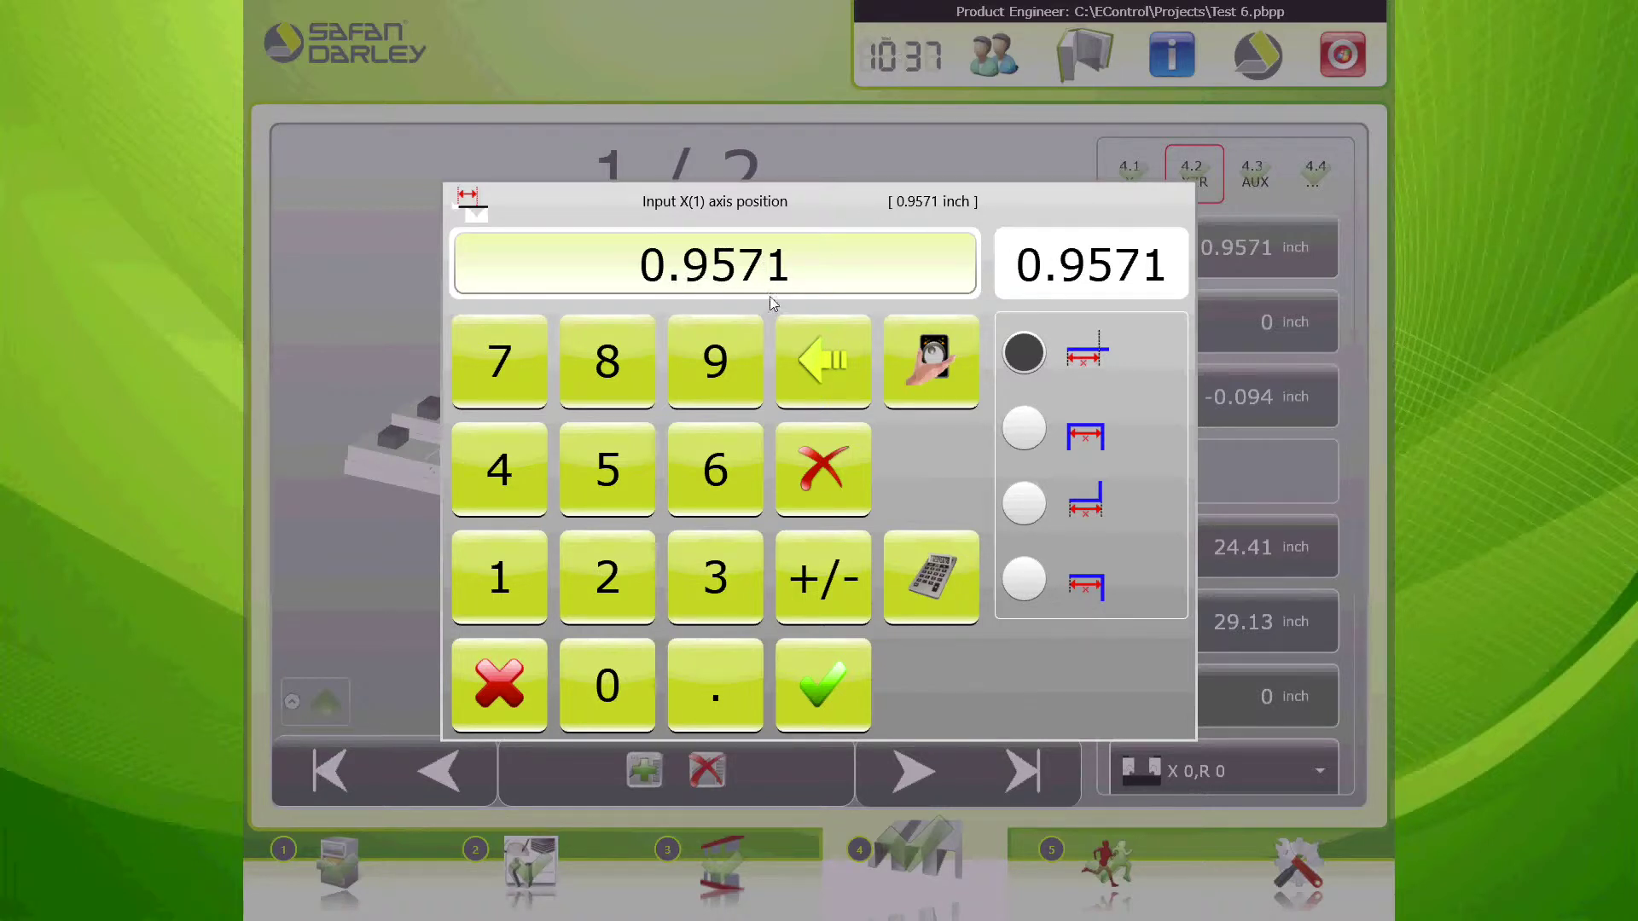
left_click(840, 697)
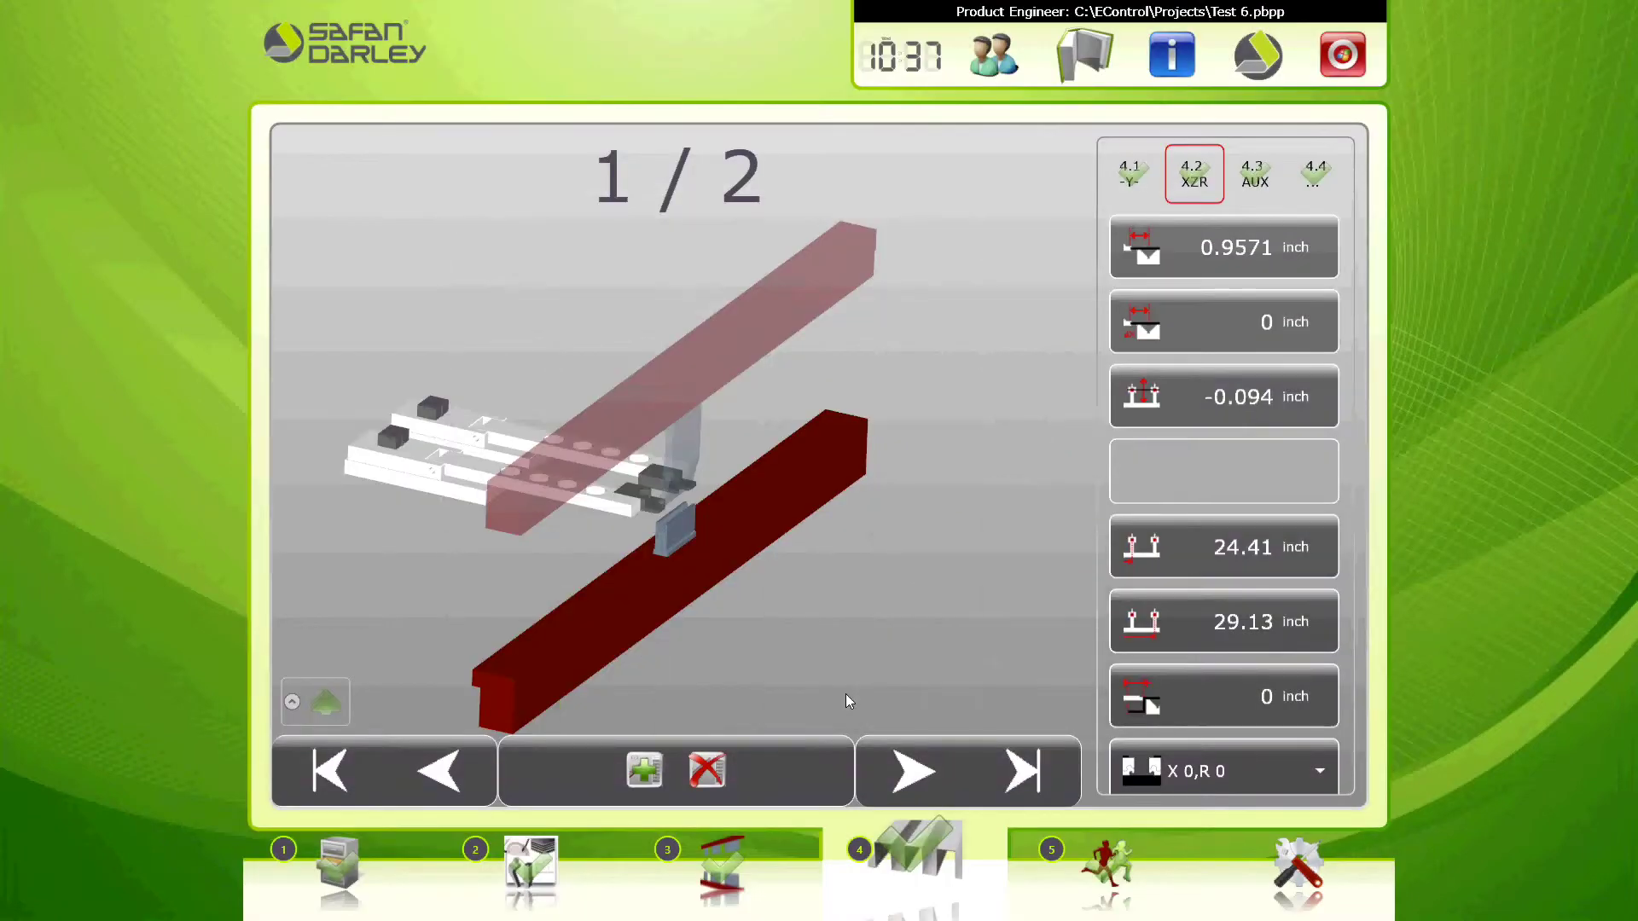
Step: Switch to the WordPad notes and place the cursor on the "Times 2" line to review the bend deduction calculation
key("alt+Tab")
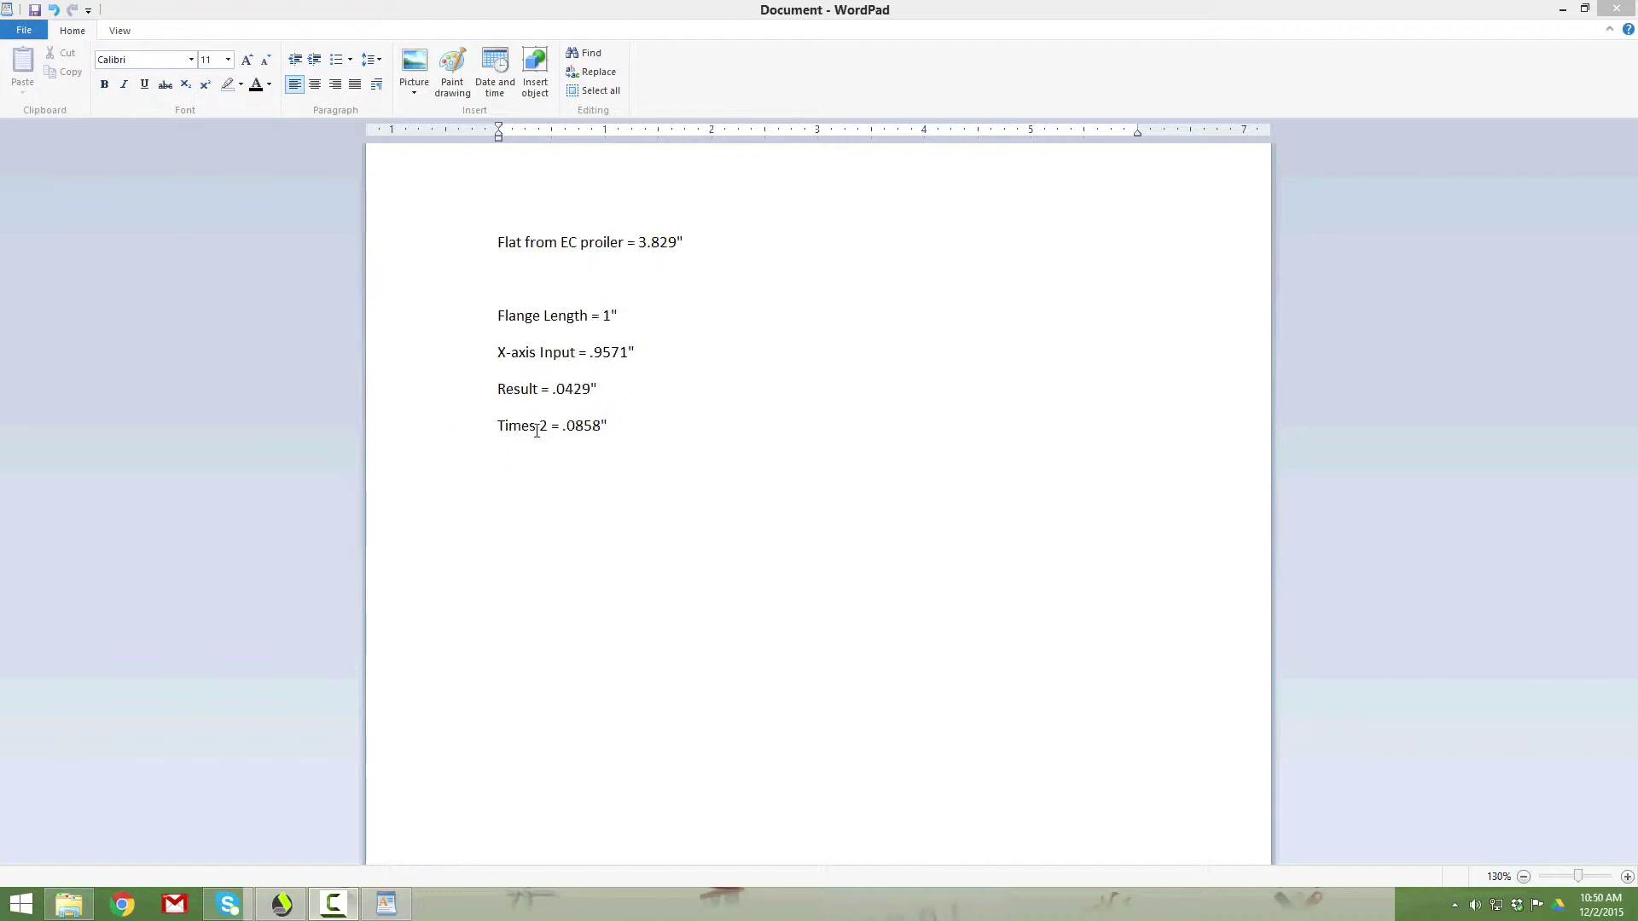
left_click(565, 431)
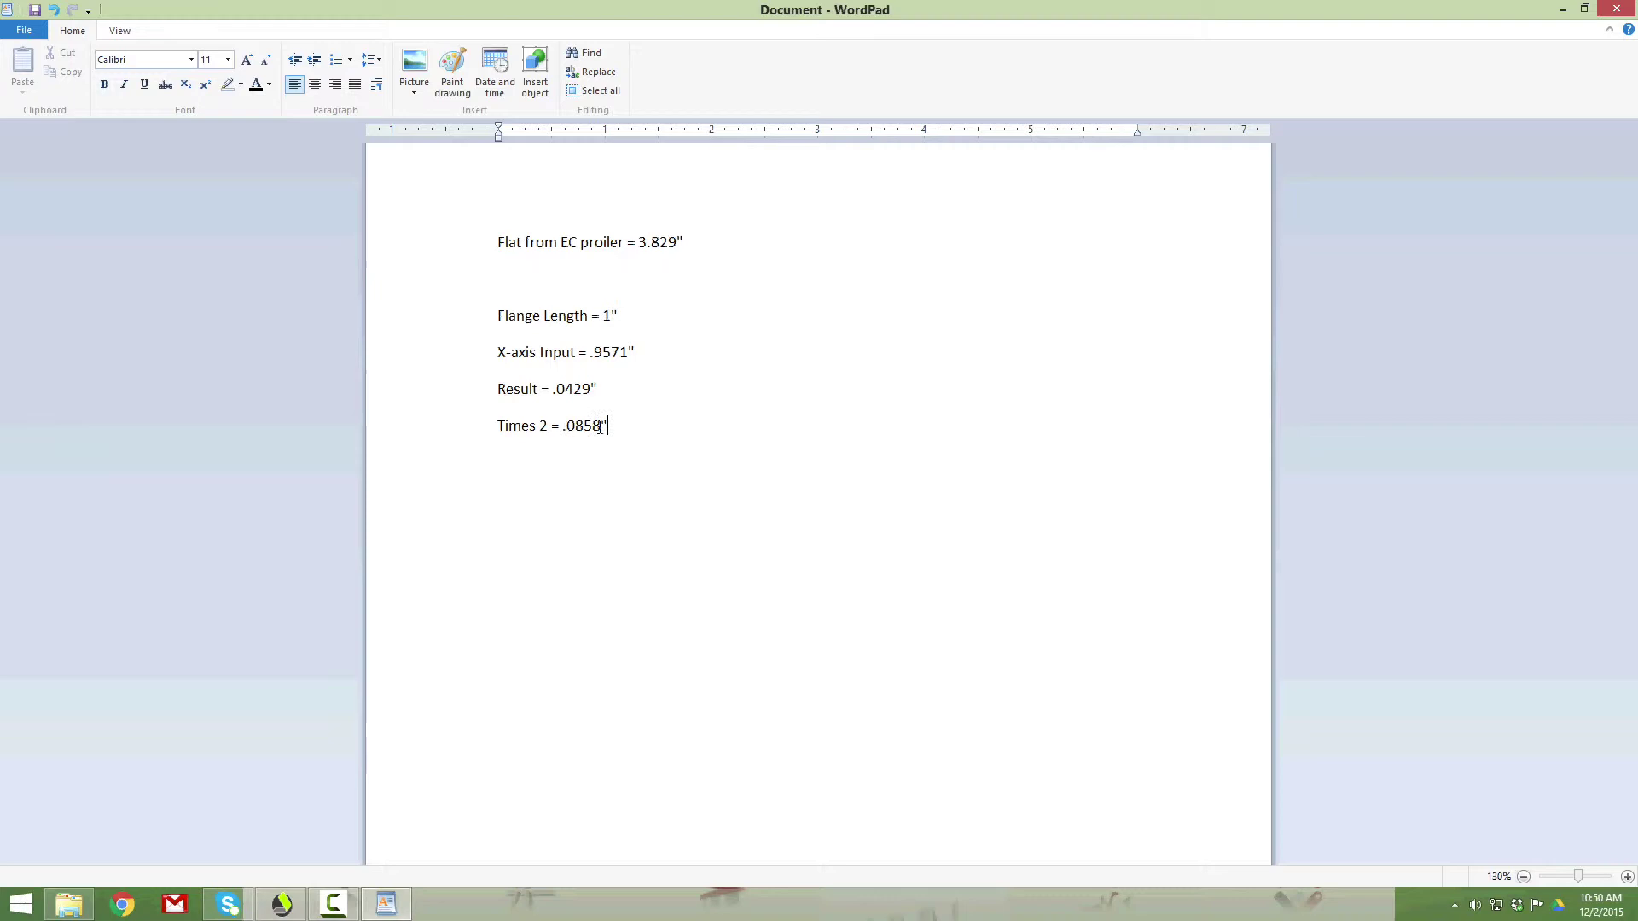
Step: Highlight the .0858 result on the "Times 2" line of the notes
left_click_drag(551, 426, 590, 425)
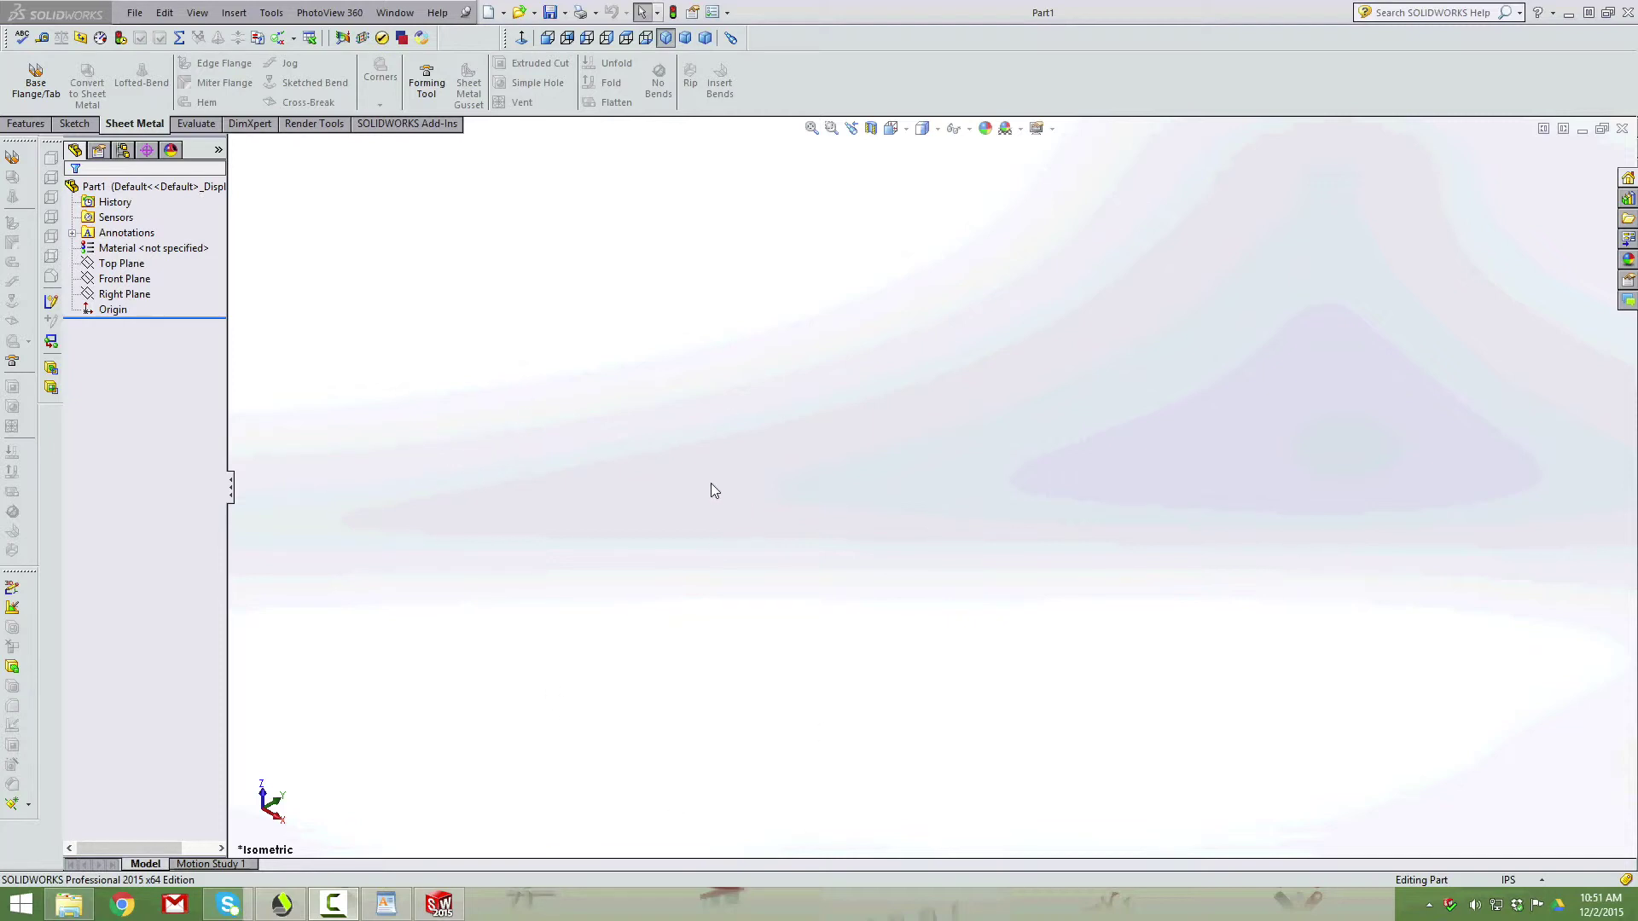
Step: Switch to SOLIDWORKS and, for a base flange on the Top Plane, sketch a center rectangle about 3.56 by 2.39 in around the origin
left_click(12, 159)
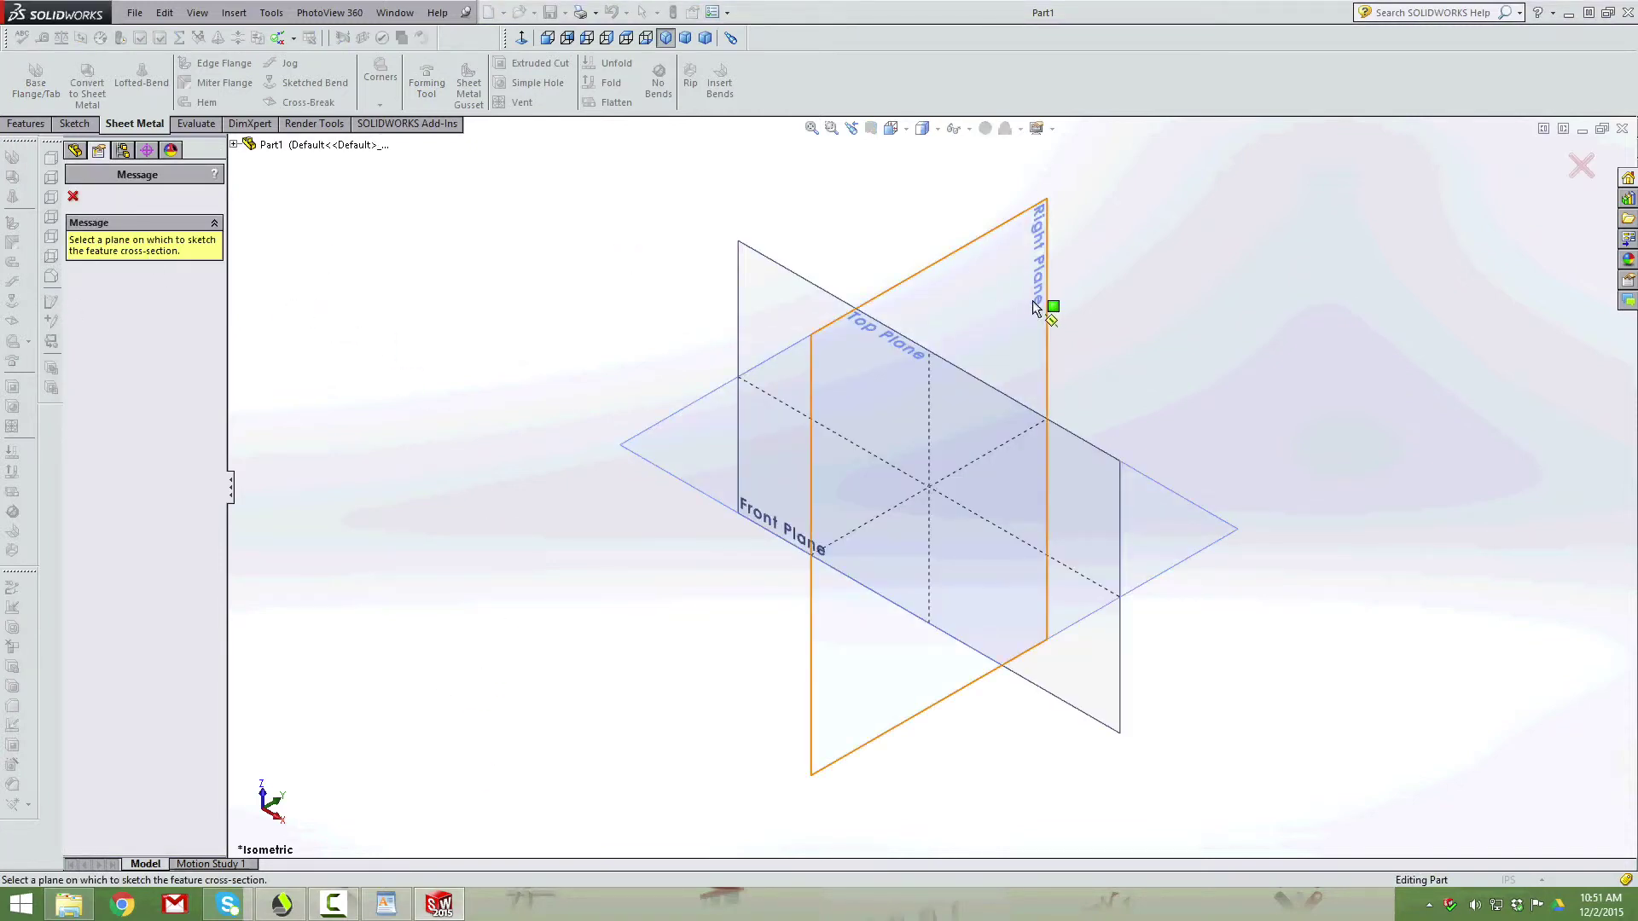
left_click(692, 495)
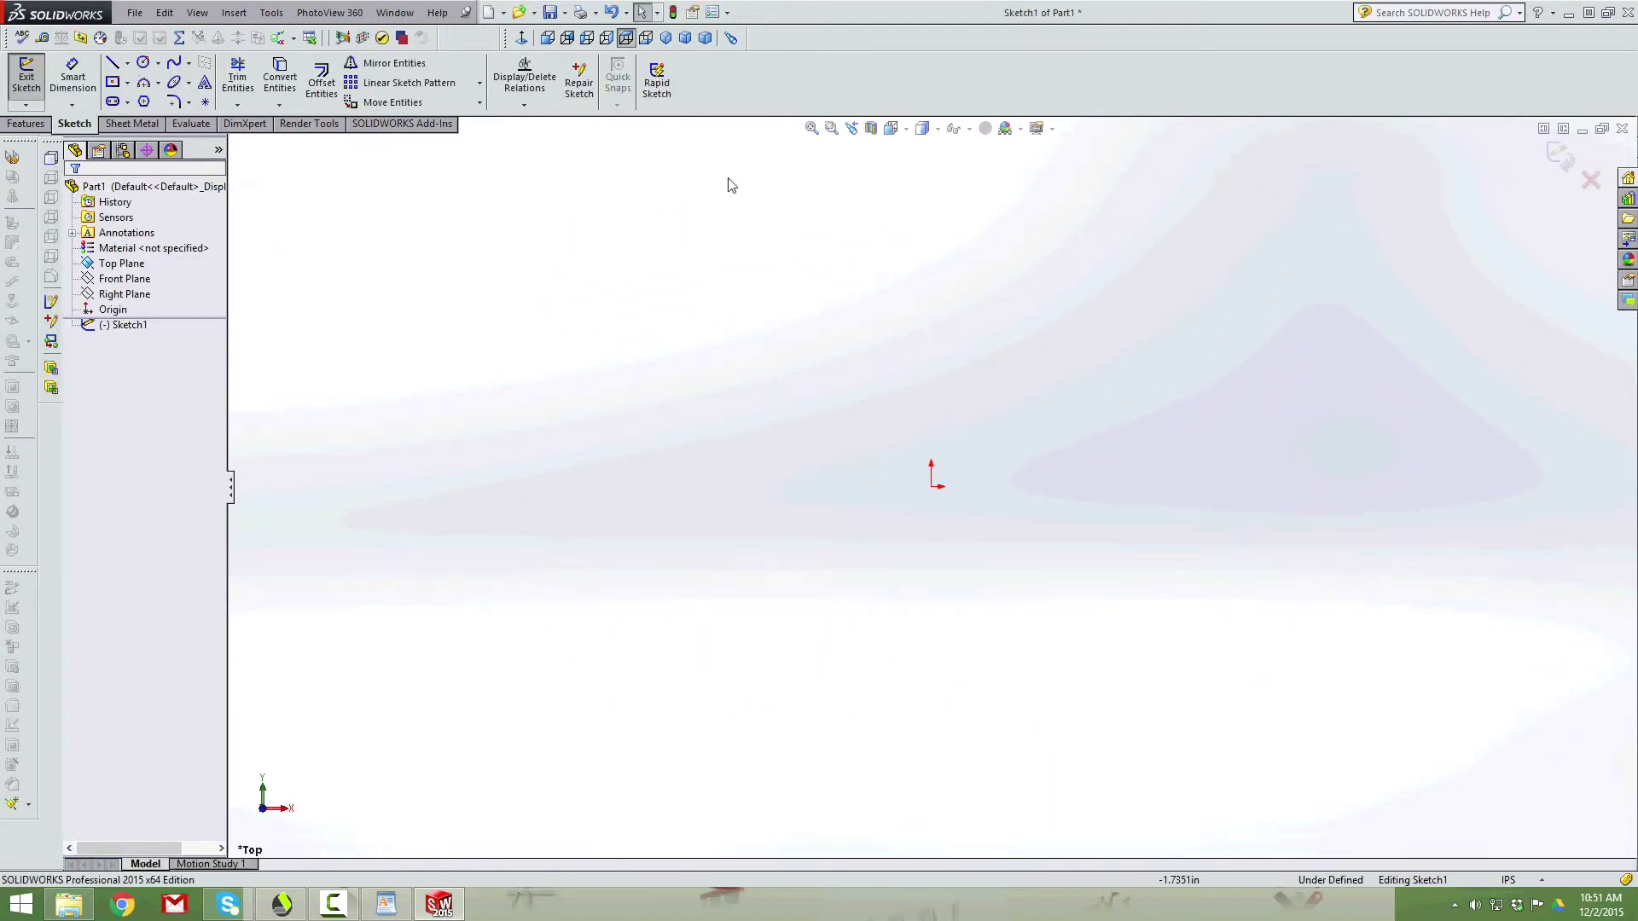
left_click(112, 81)
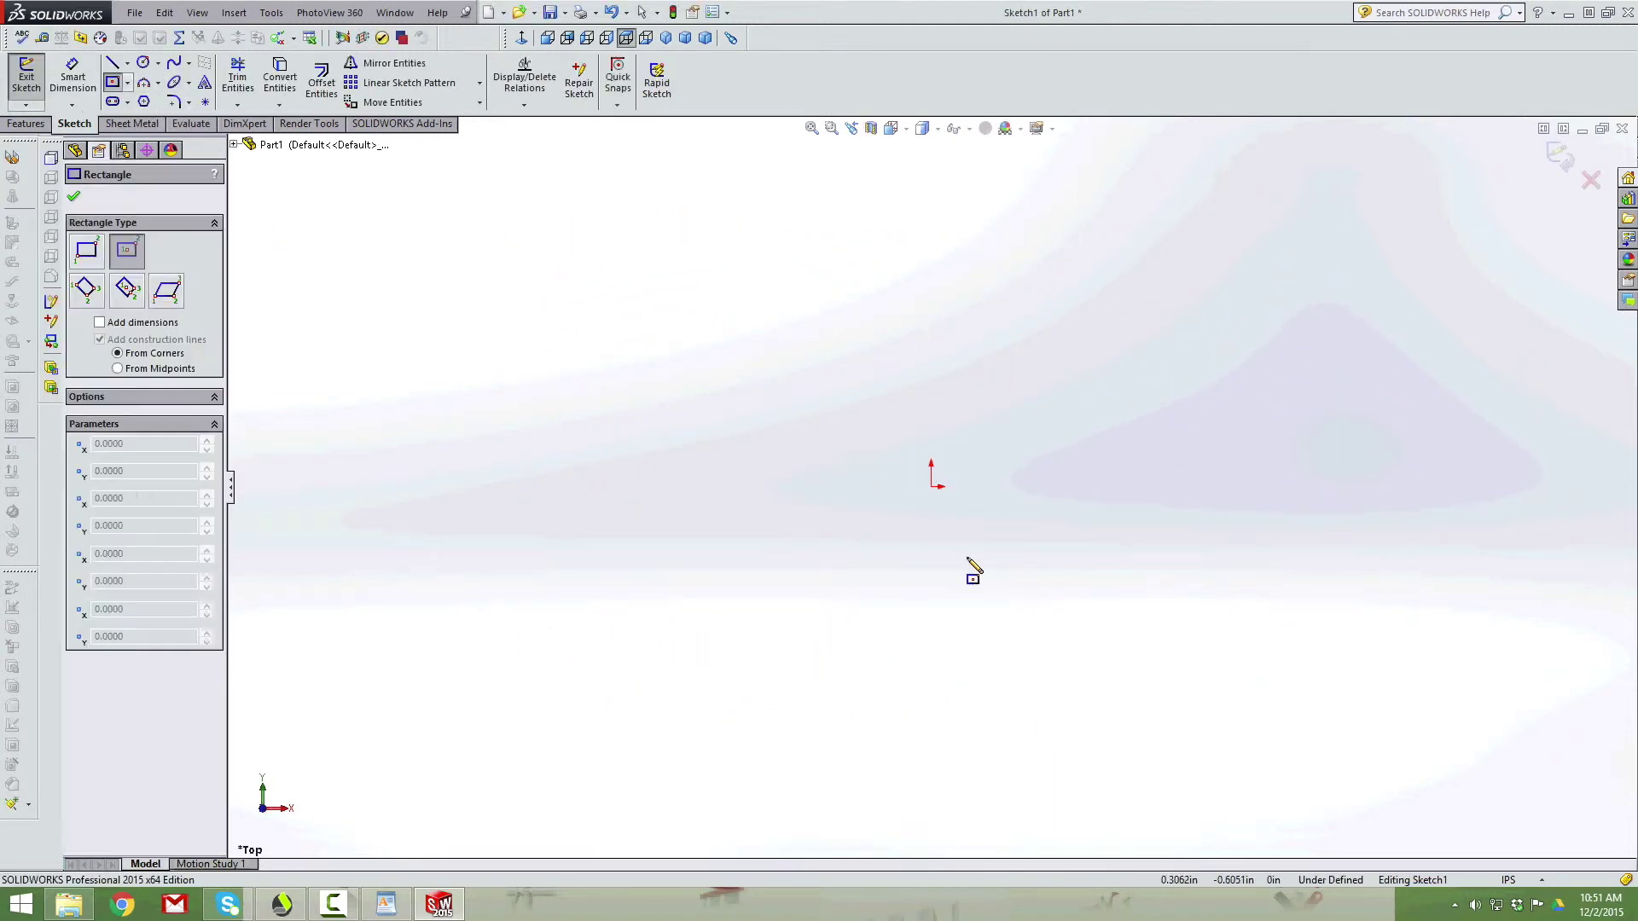
left_click(931, 486)
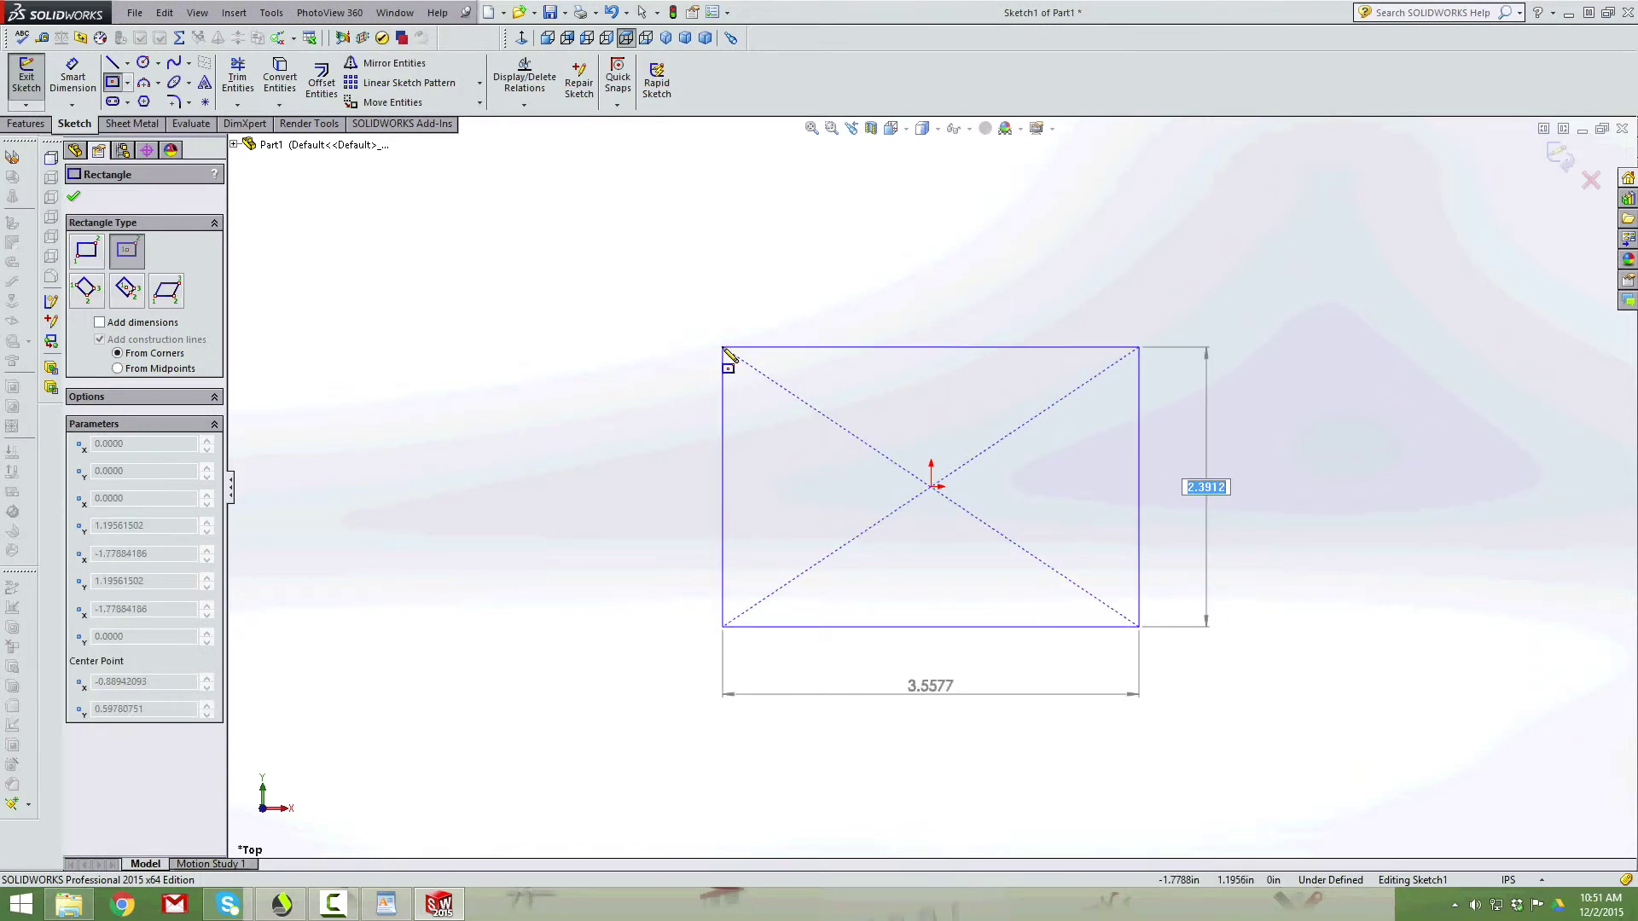
left_click(723, 347)
Step: Dimension the rectangle's upper horizontal edge and set its length to 2 in
key("d")
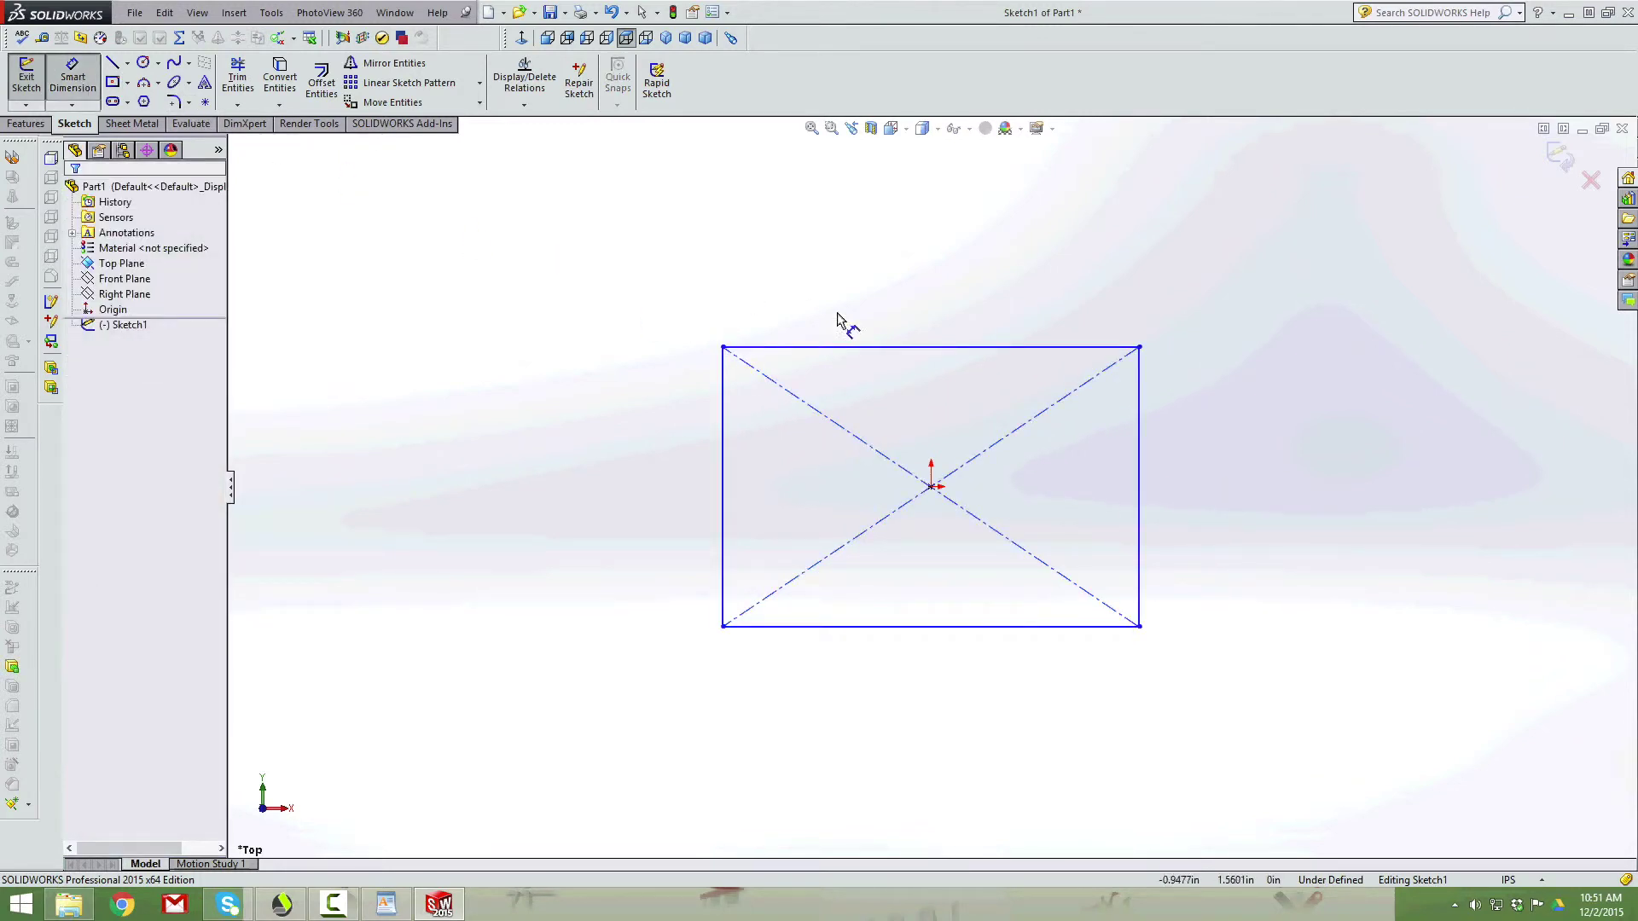
left_click(857, 347)
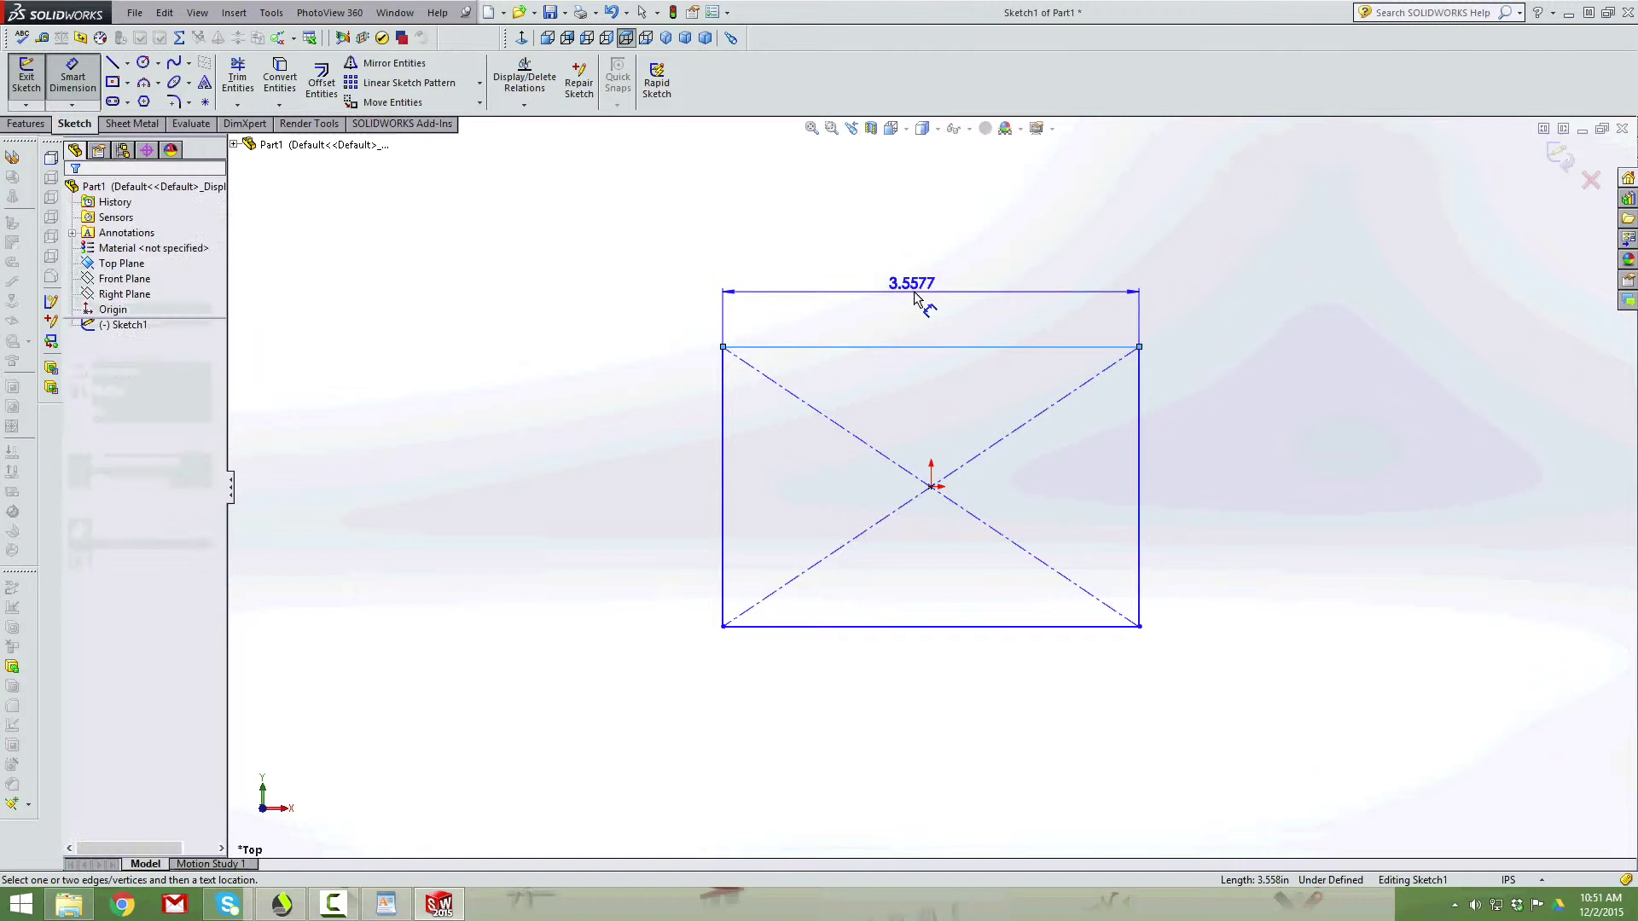
left_click(911, 296)
type("2")
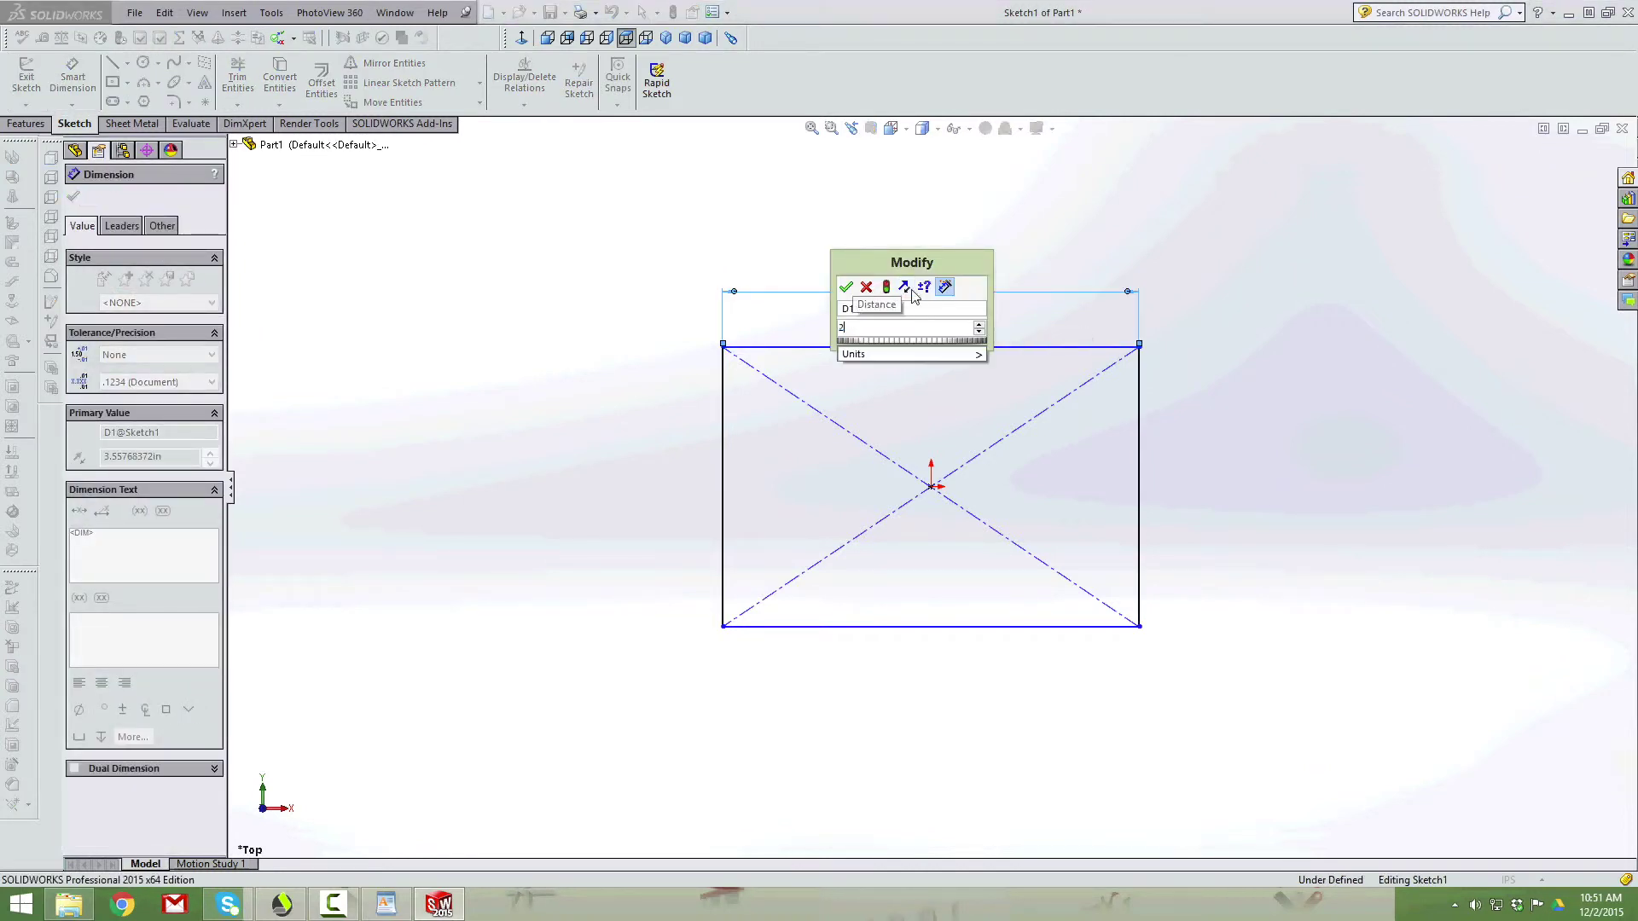
key("Return")
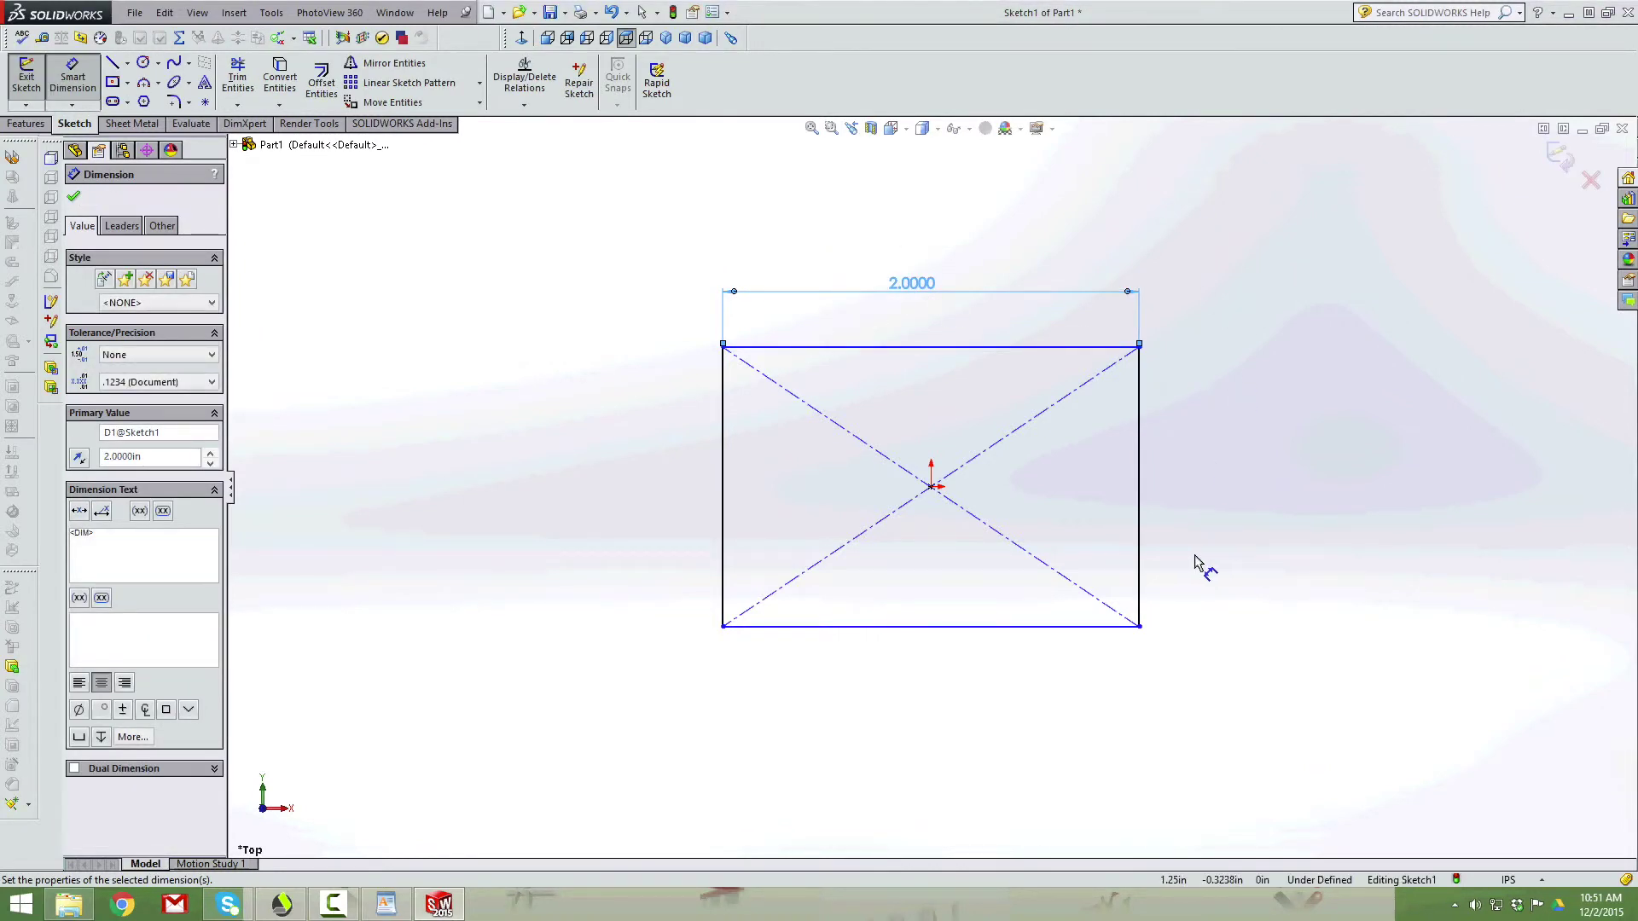
Step: Exit the sketch and create the base flange, 0.045 in thick, using Bend Deduction with a value of 0.0858 in
left_click(1560, 161)
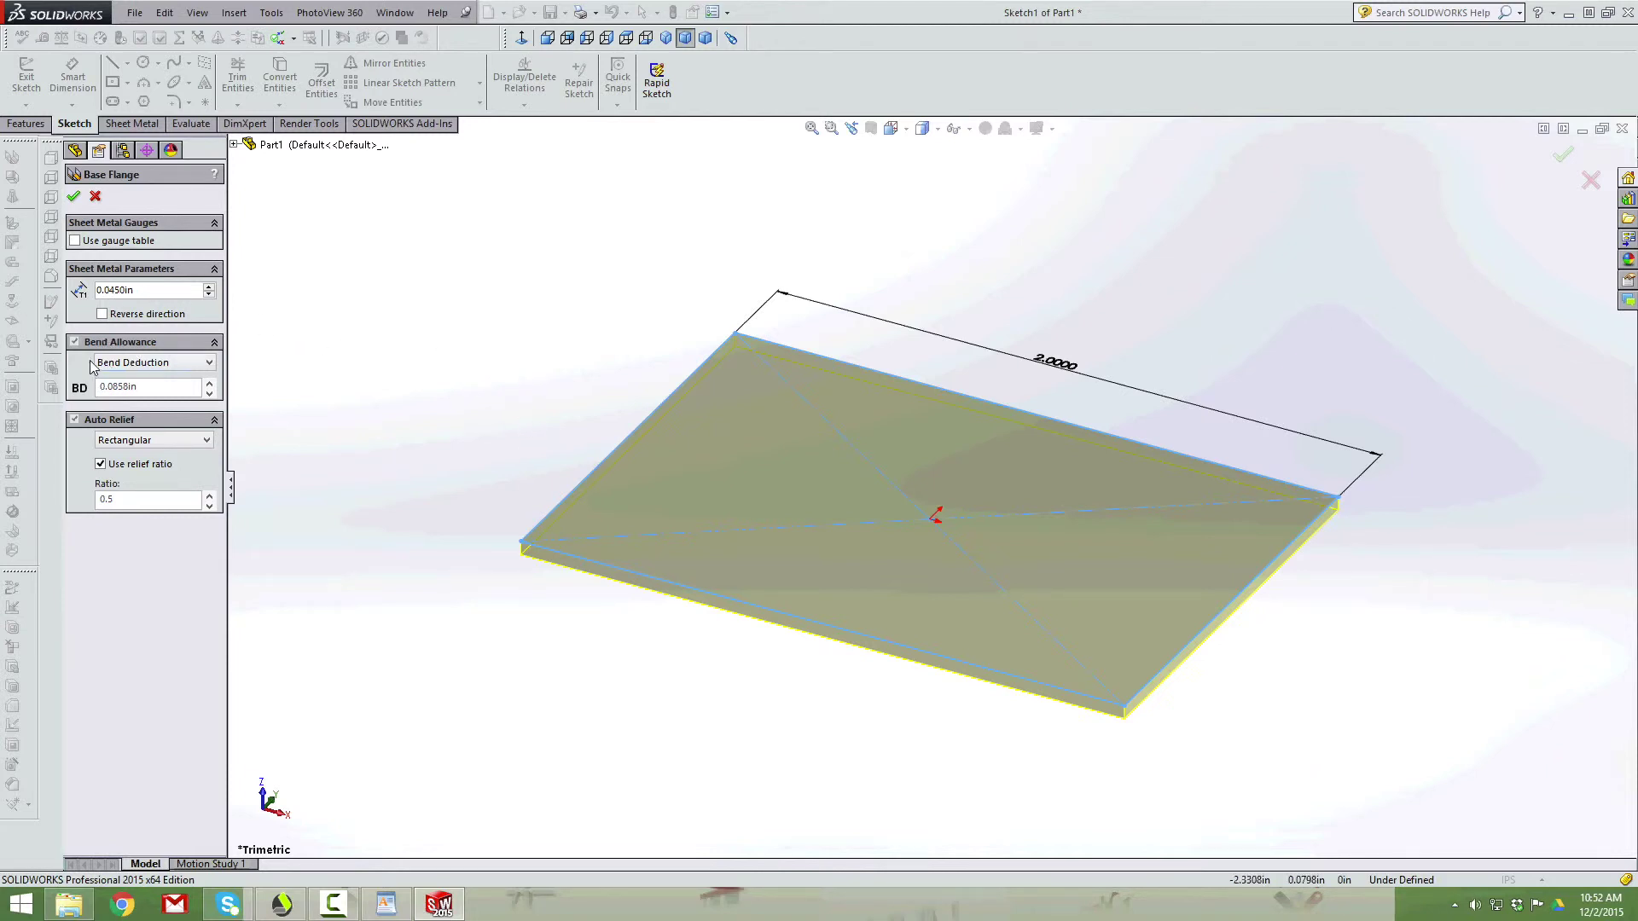
left_click(209, 363)
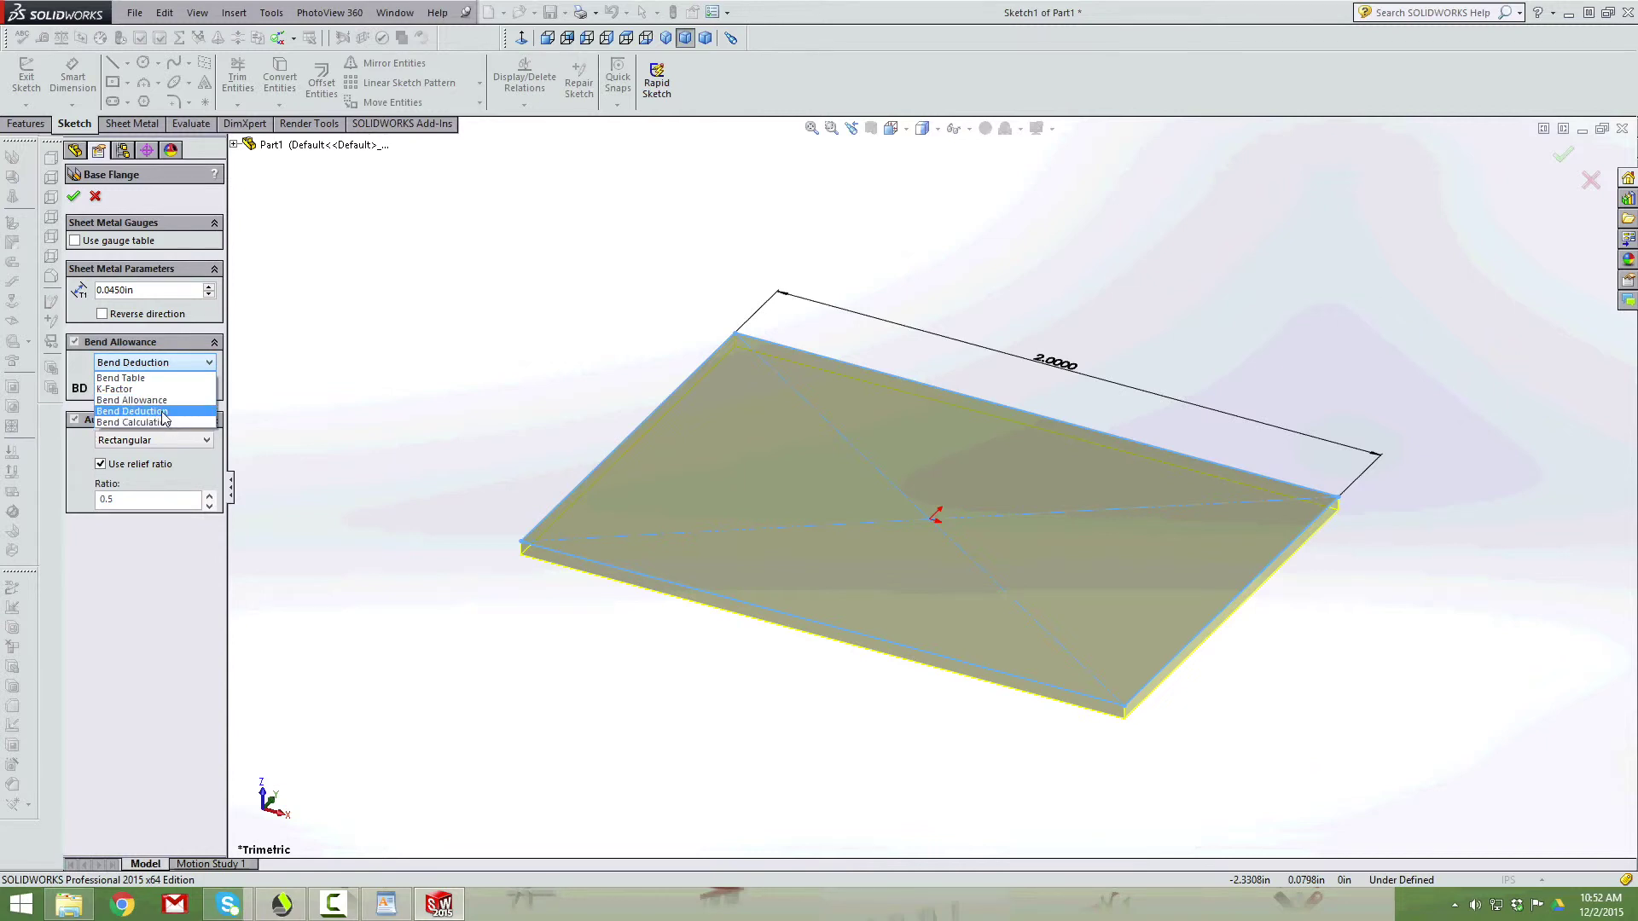
left_click(101, 412)
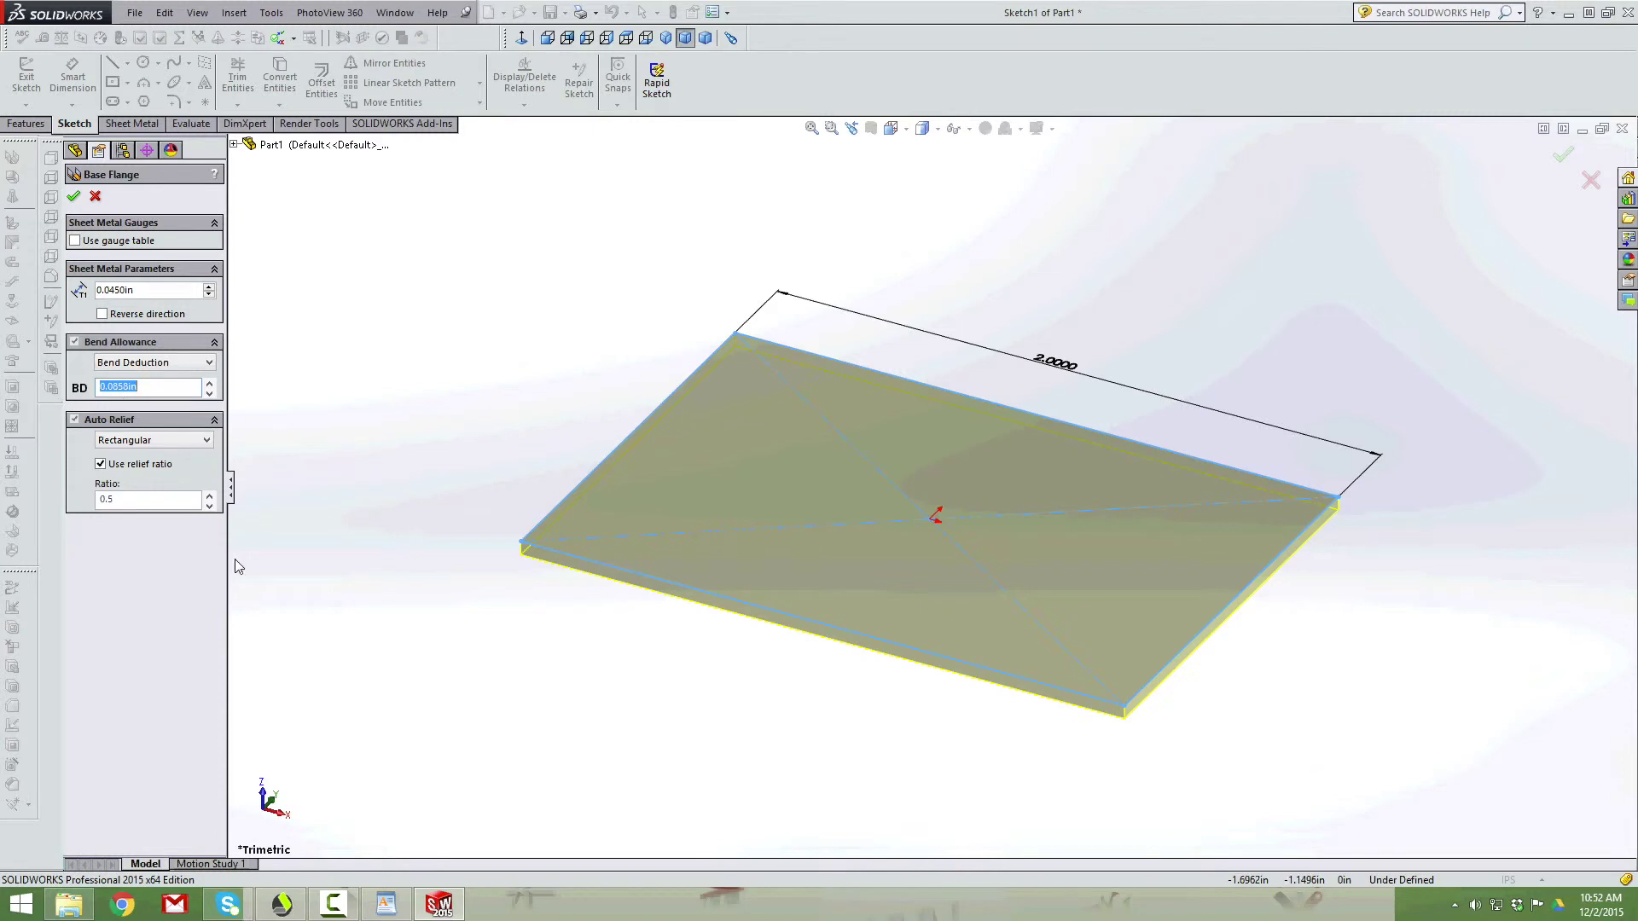
left_click(74, 196)
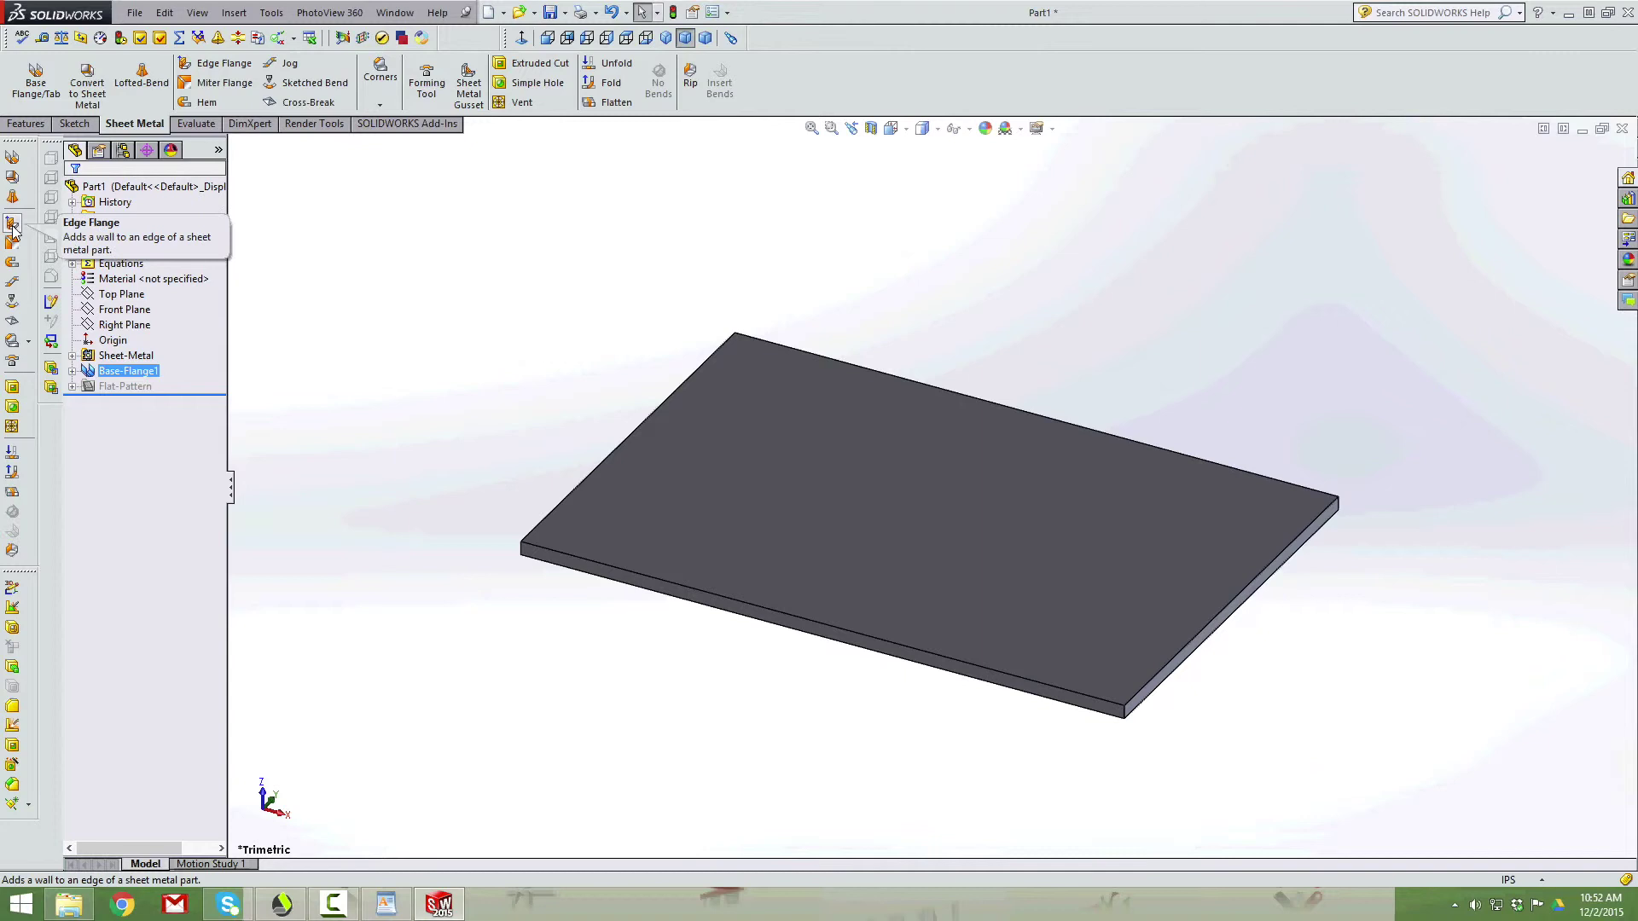
Step: Start a 90-degree edge flange on the plate's two opposite edges lying 2 in apart, with a flange length of 1 in
left_click(13, 223)
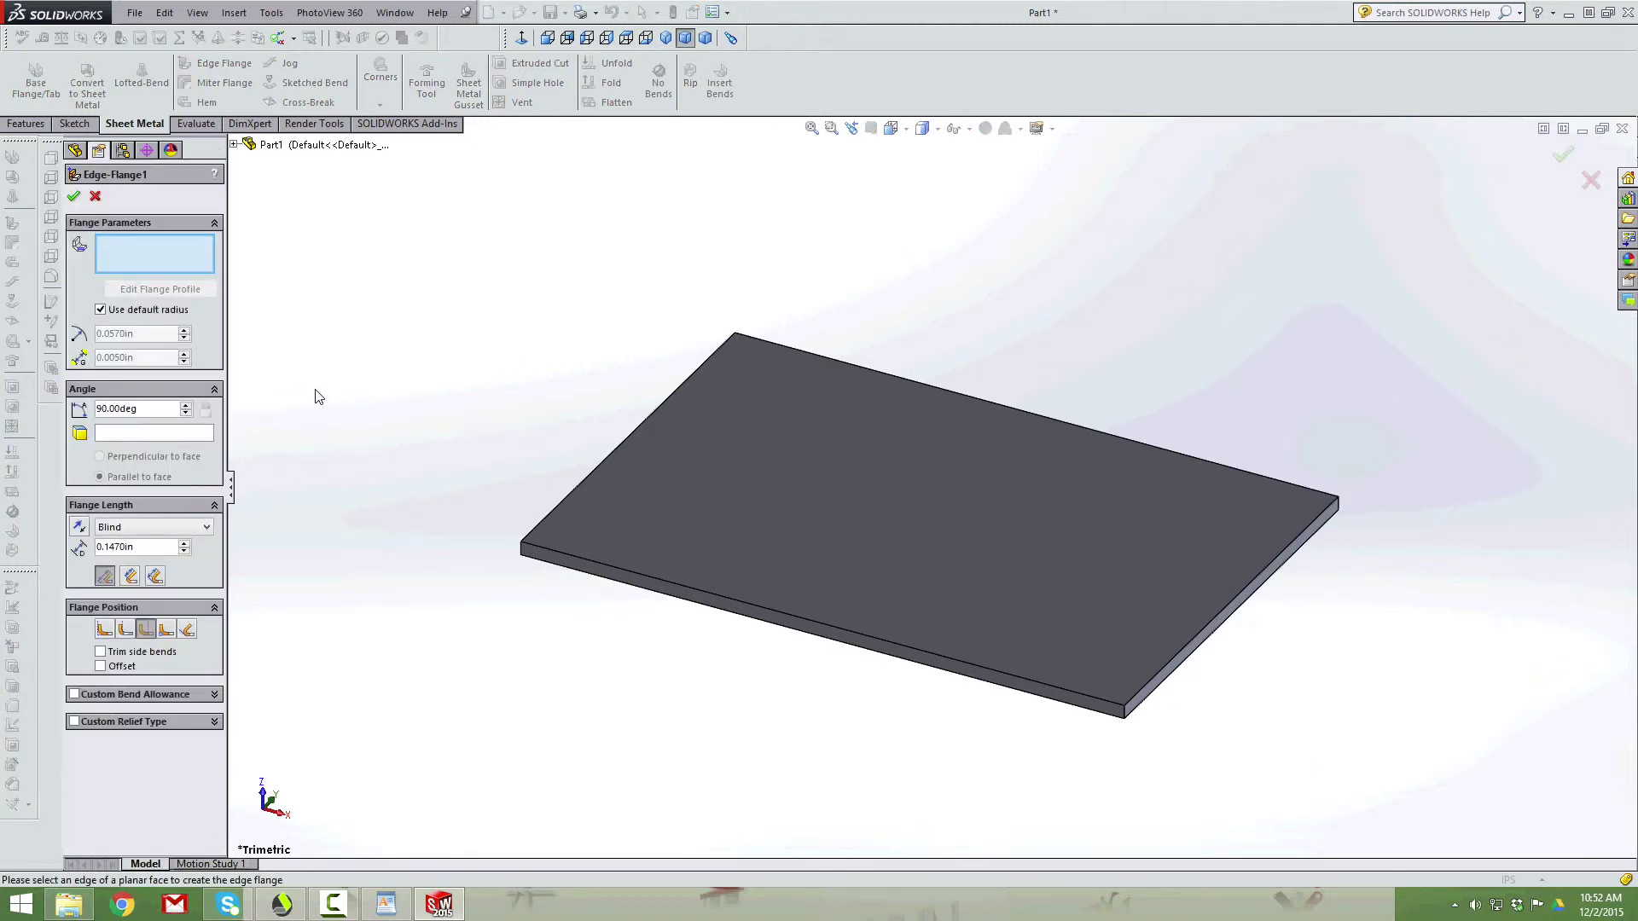
left_click(94, 196)
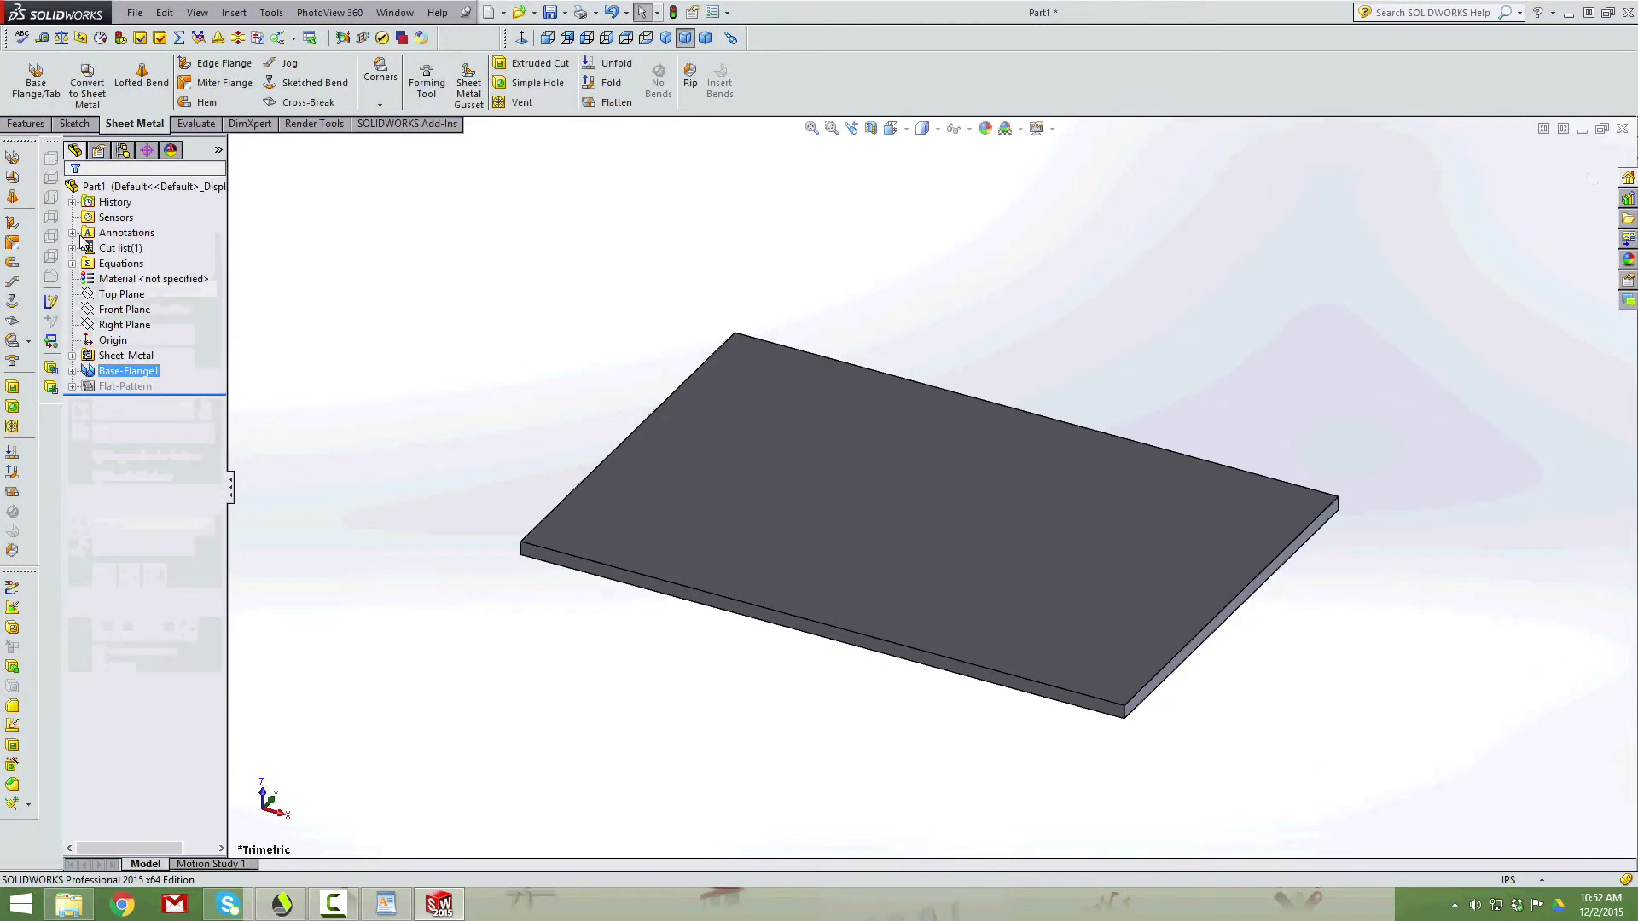
left_click(551, 511)
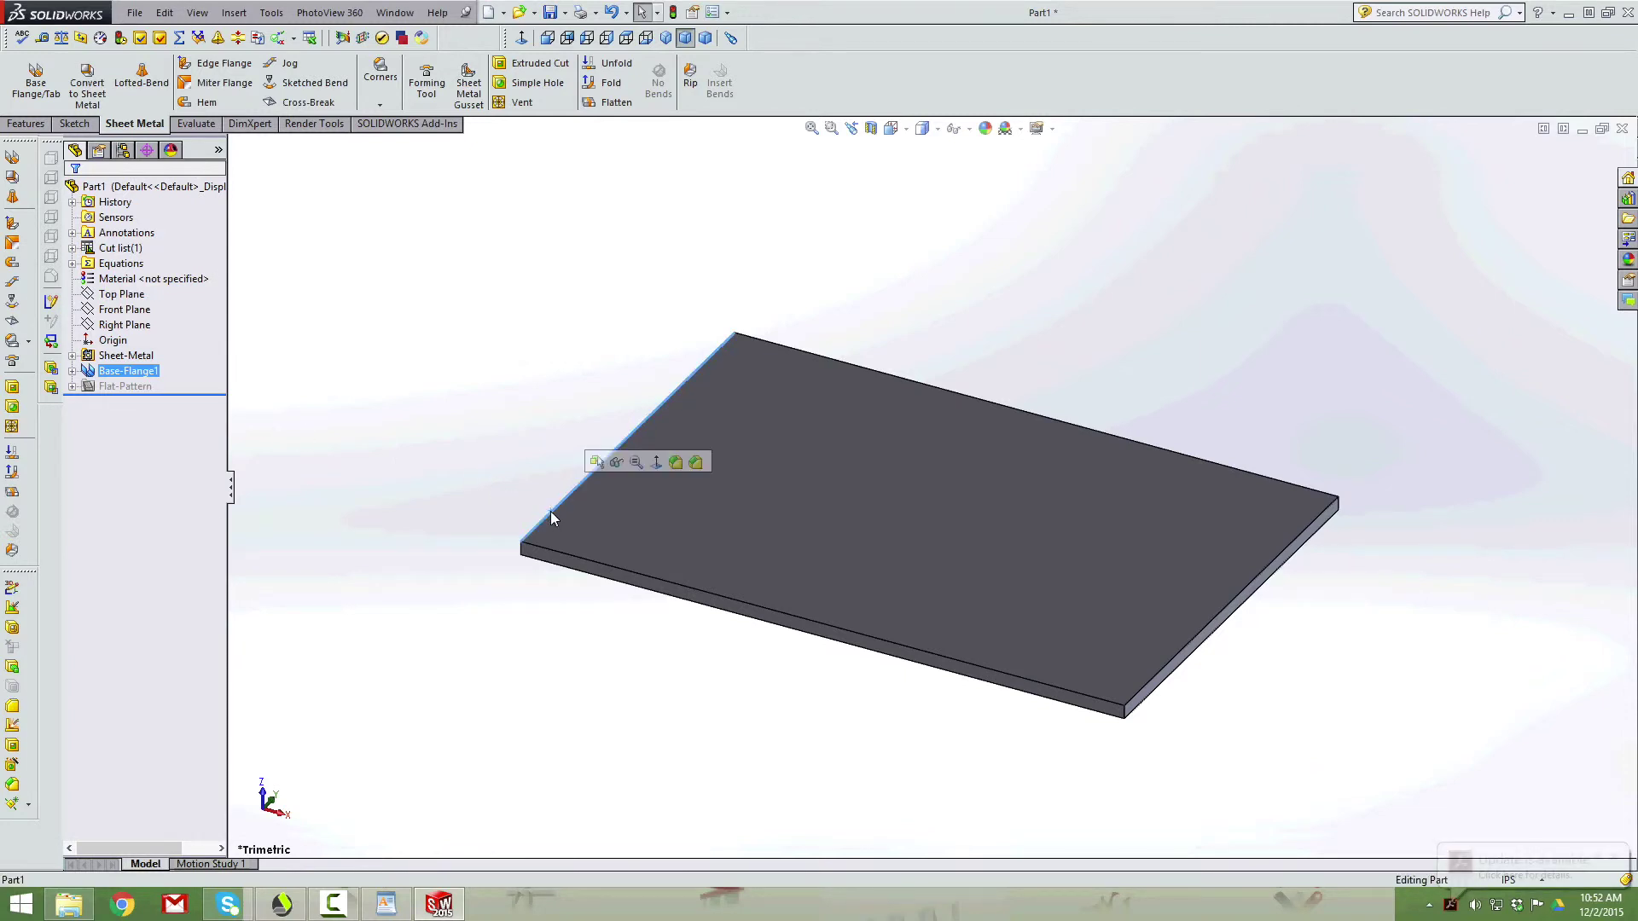
left_click(1141, 691, "ctrl")
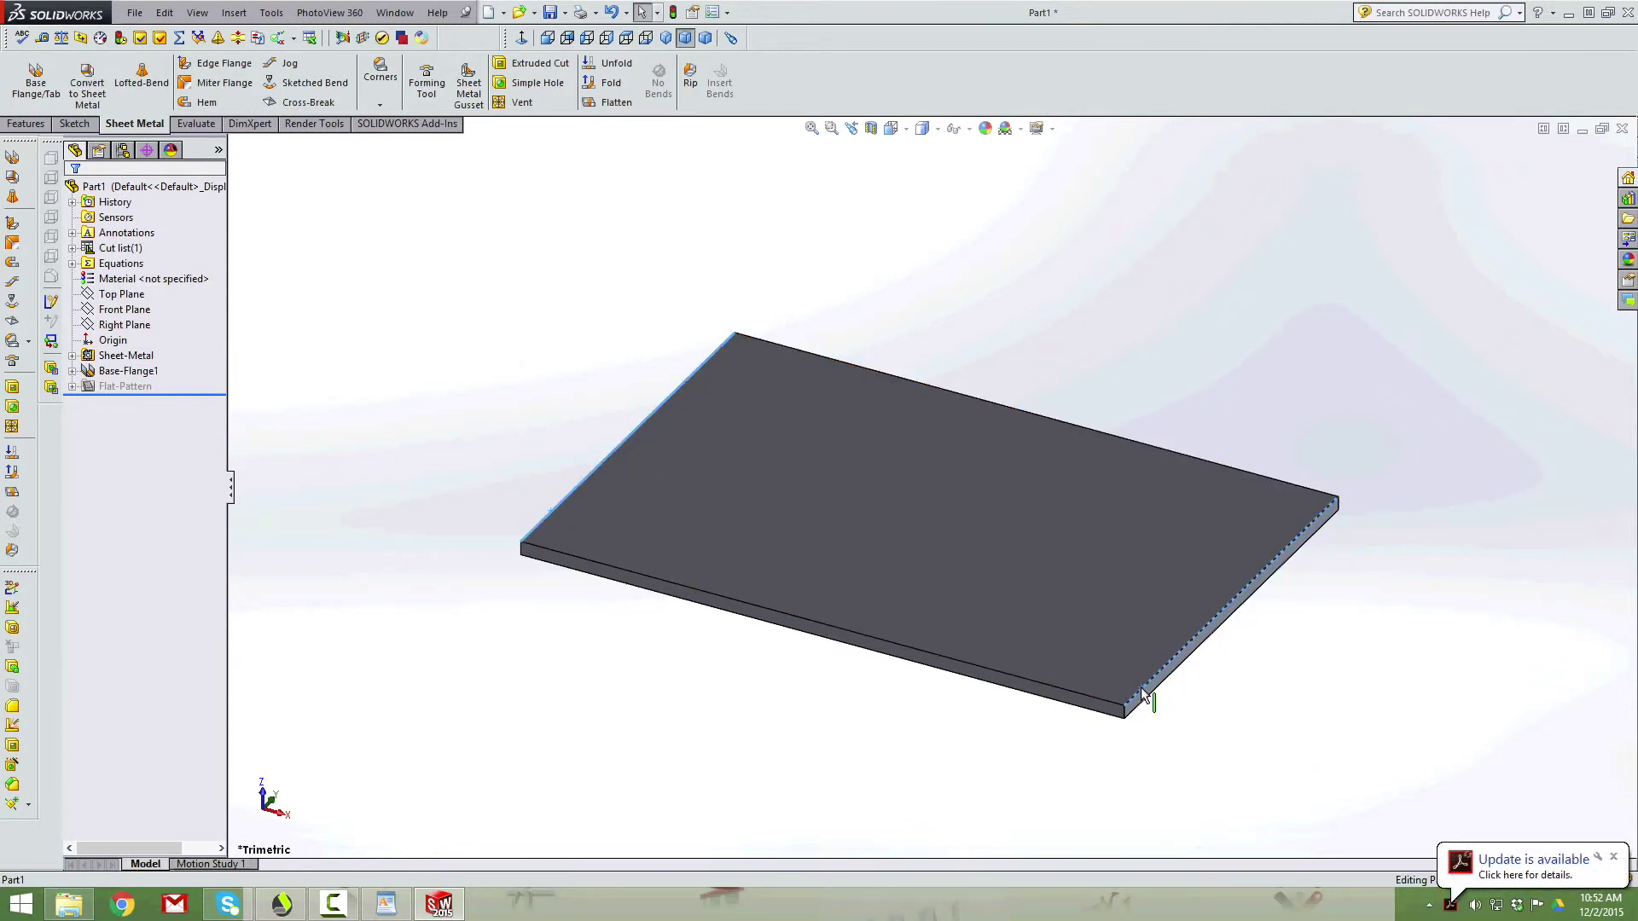
left_click(8, 224)
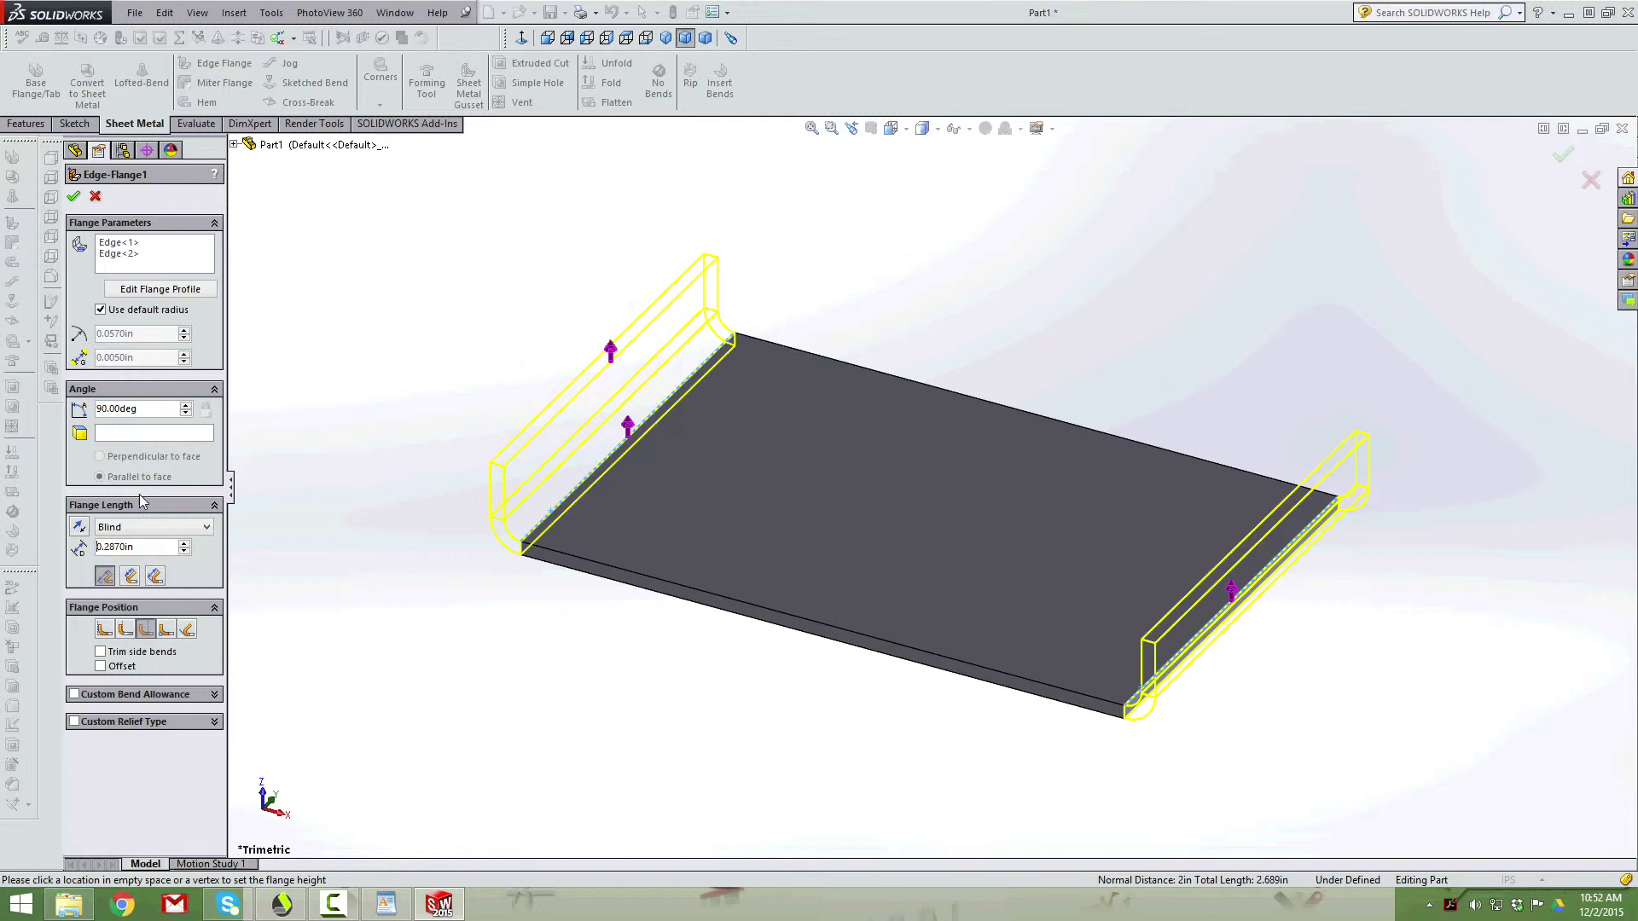
type("1.5")
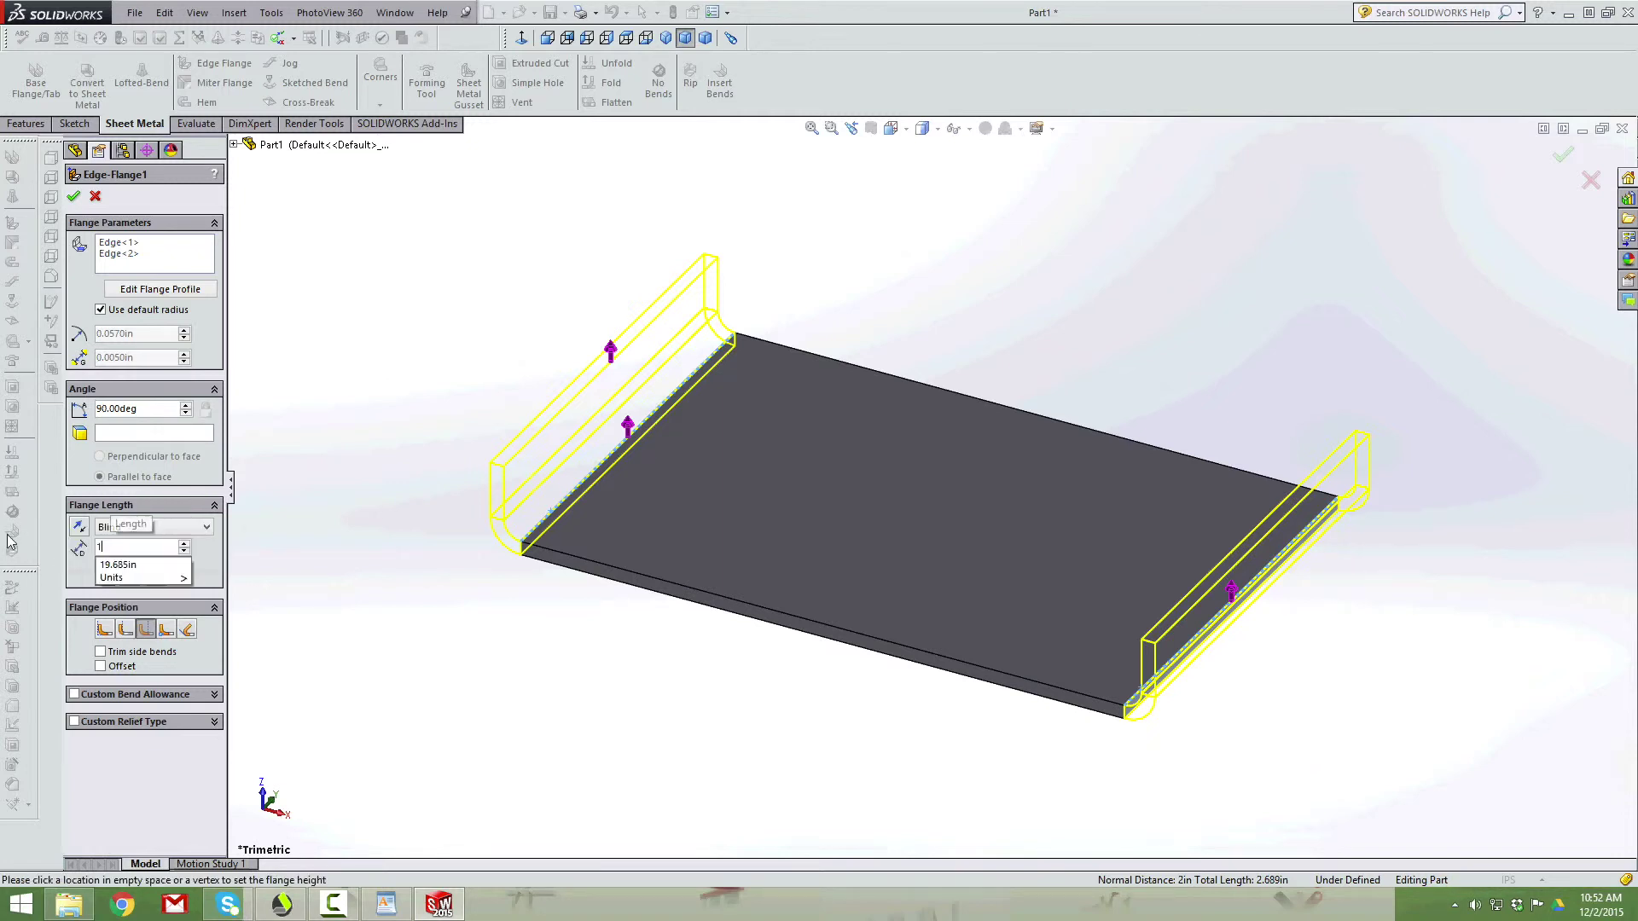
key("Return")
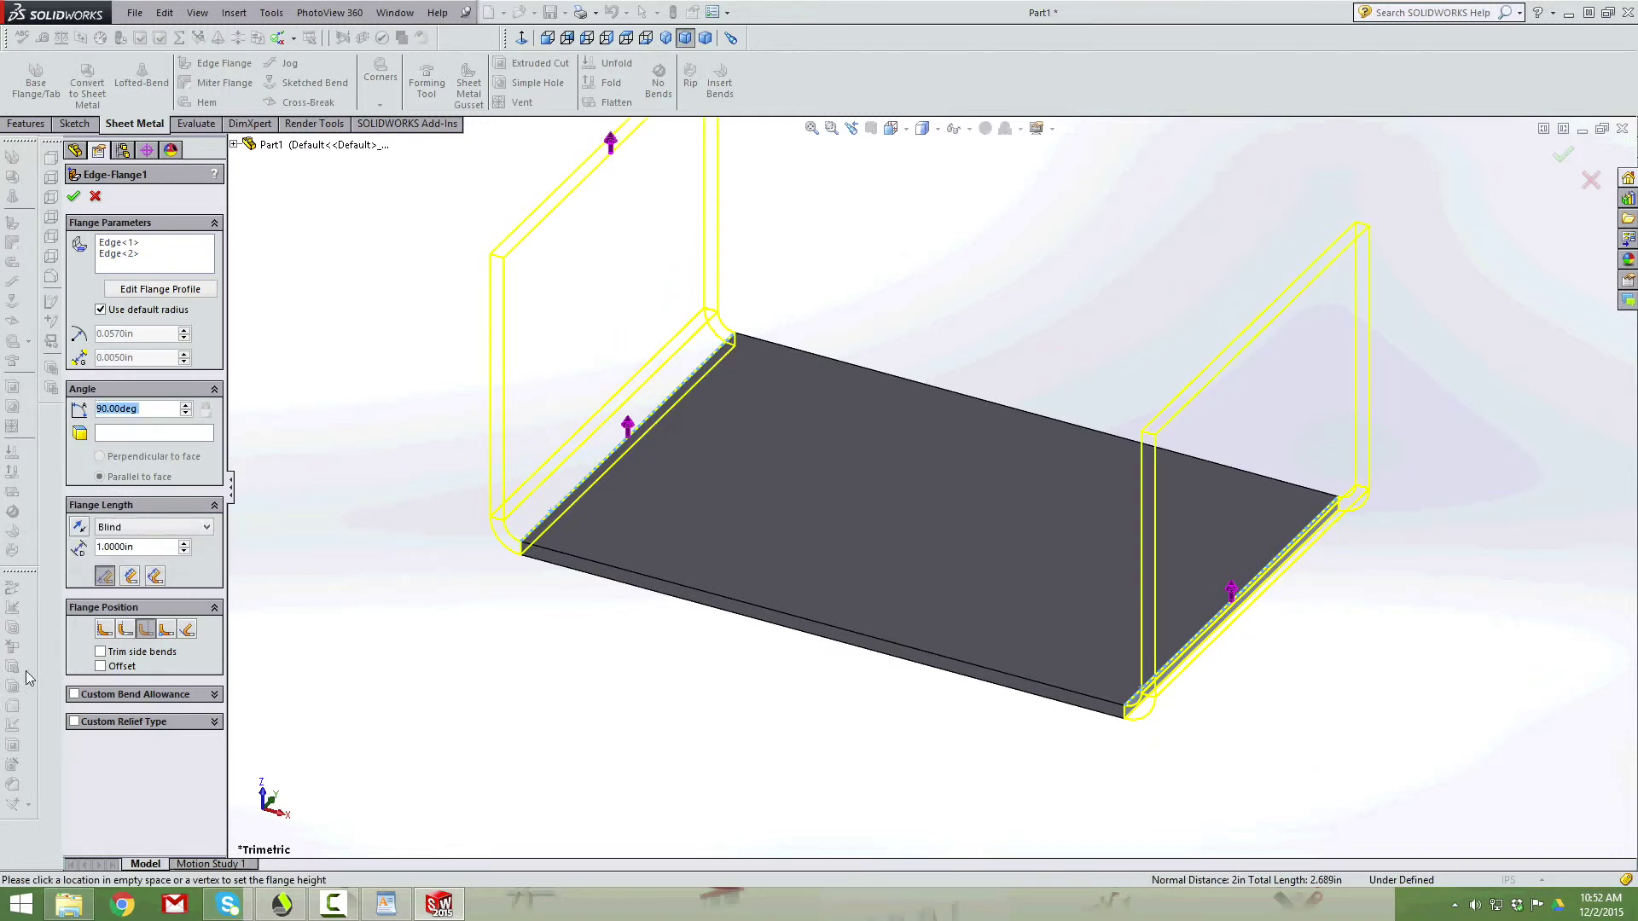
Step: Measure the flange length from the outer virtual sharp and set the flange position to Material Inside
left_click(103, 581)
left_click(79, 526)
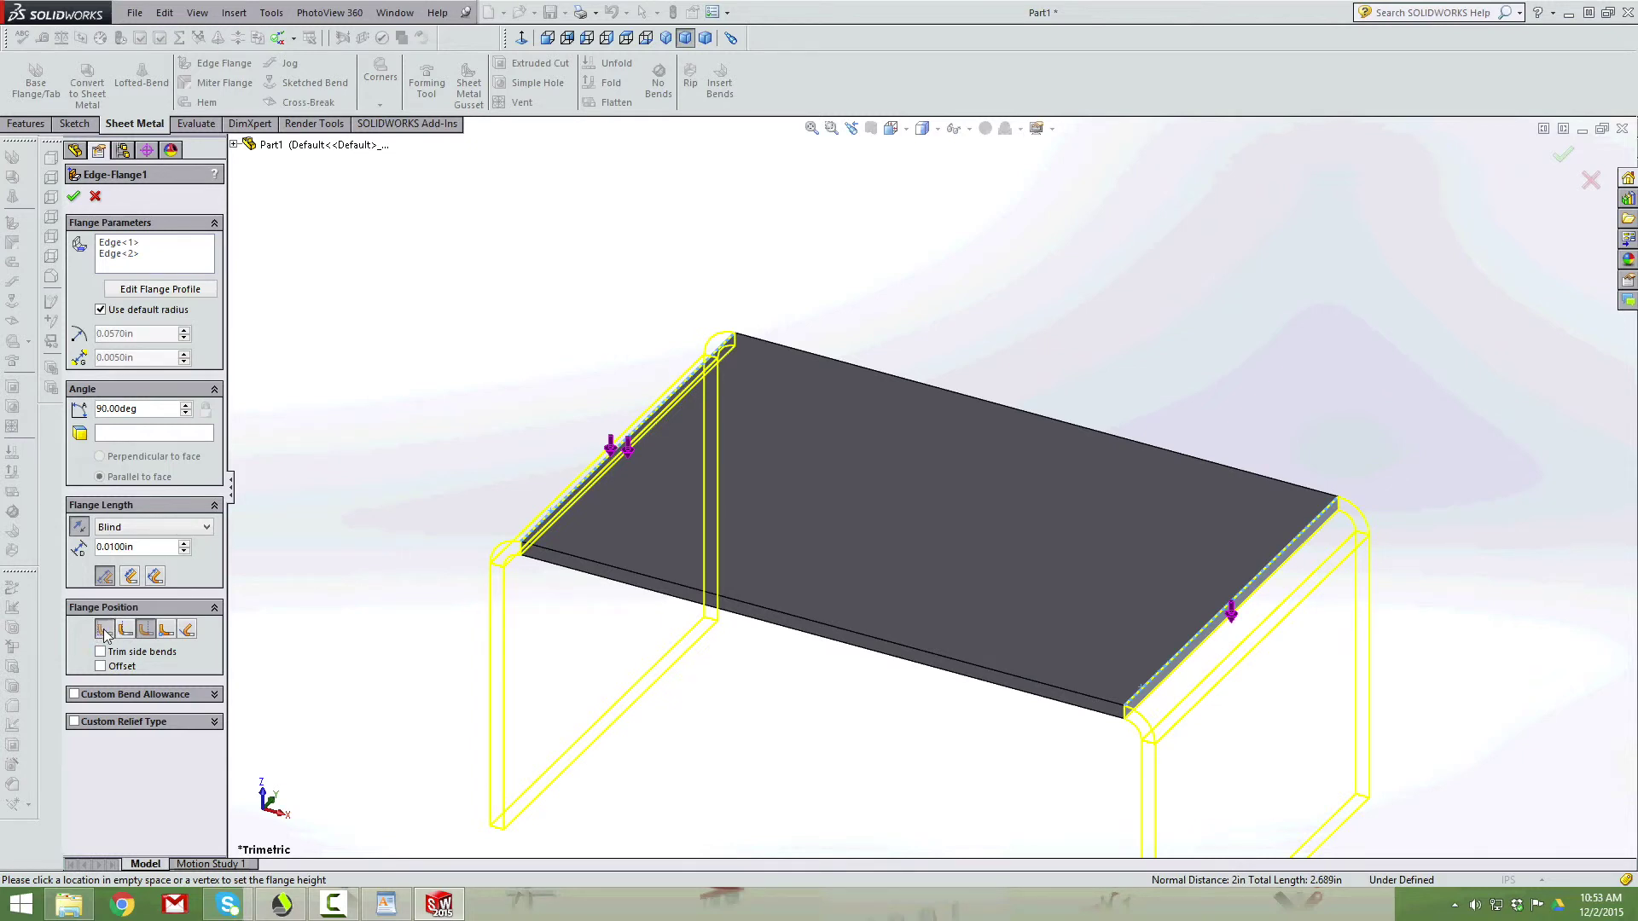
left_click(104, 631)
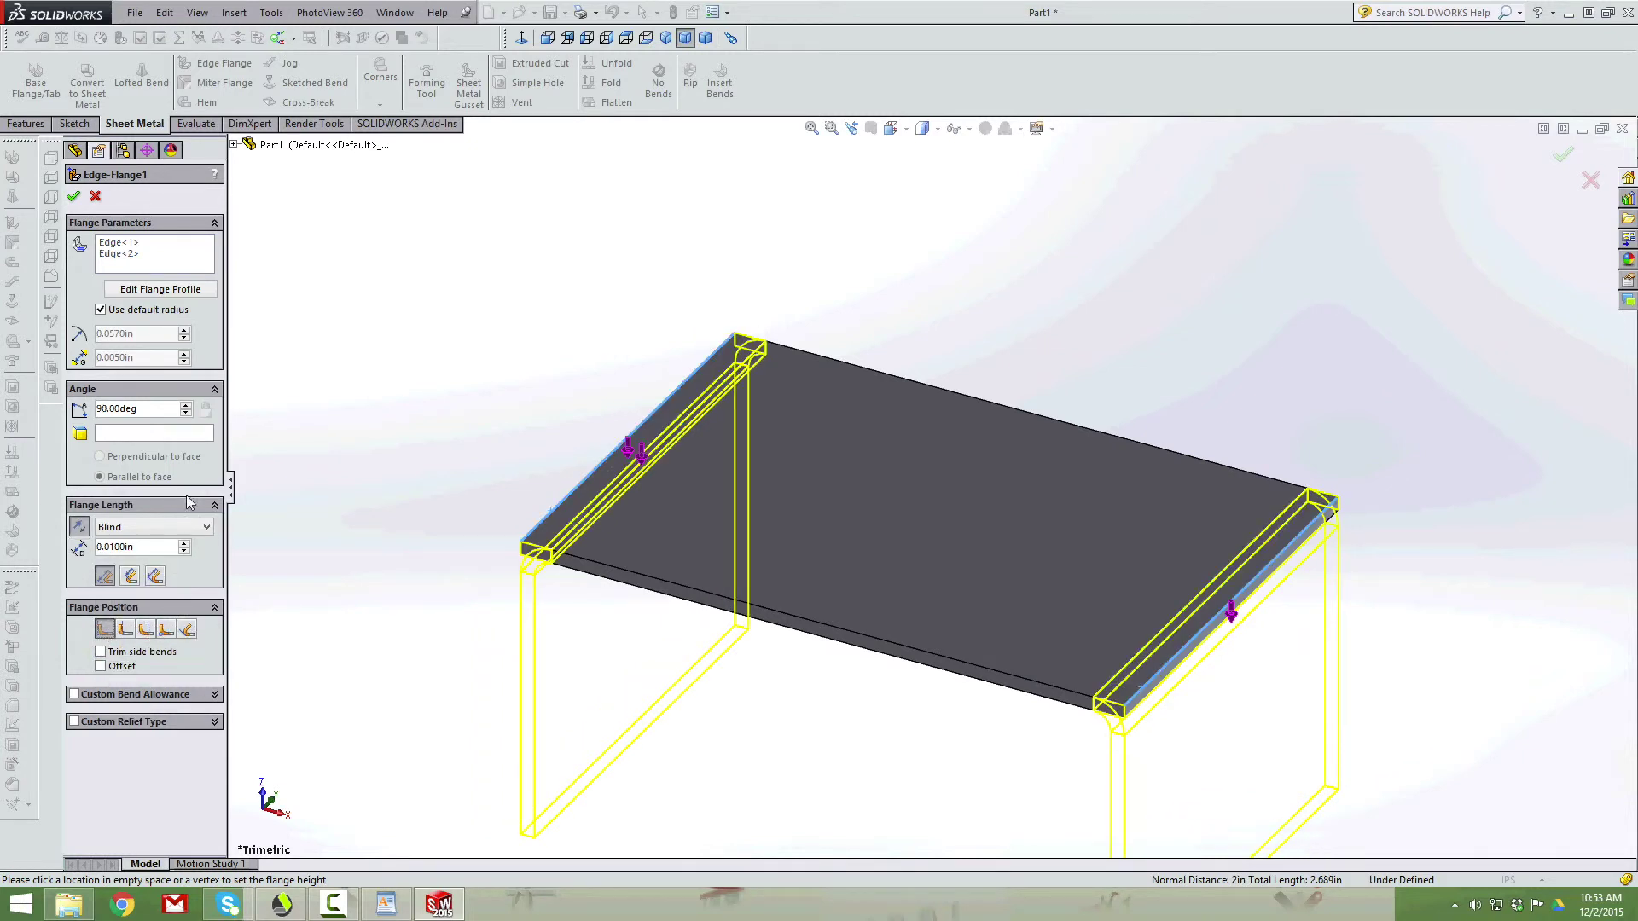
left_click(79, 527)
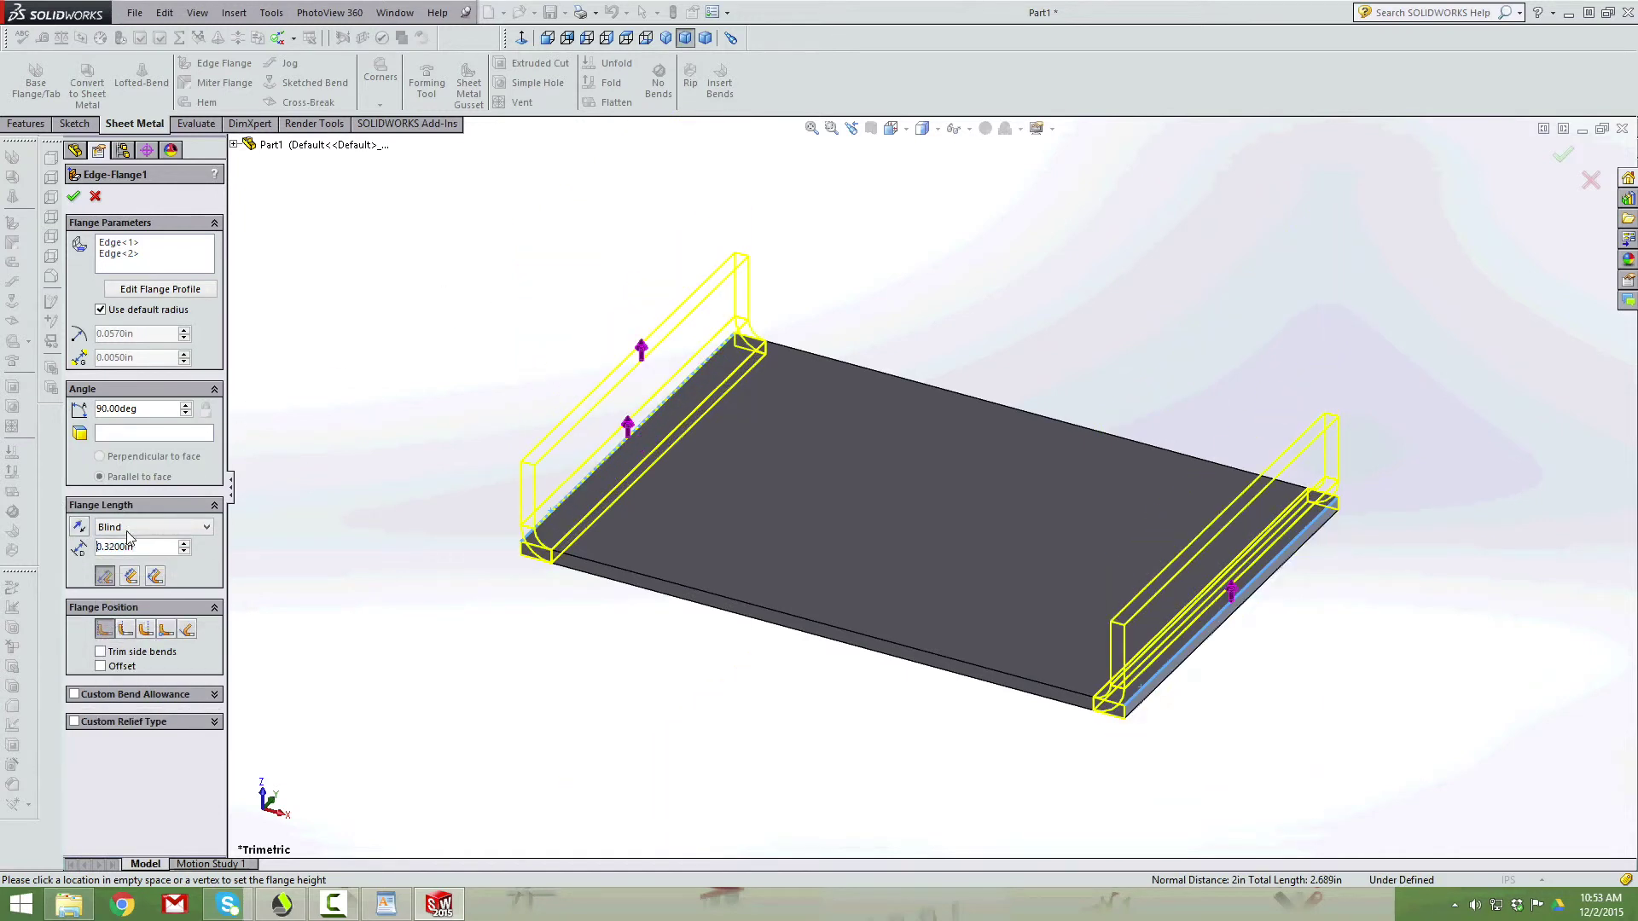
left_click(79, 526)
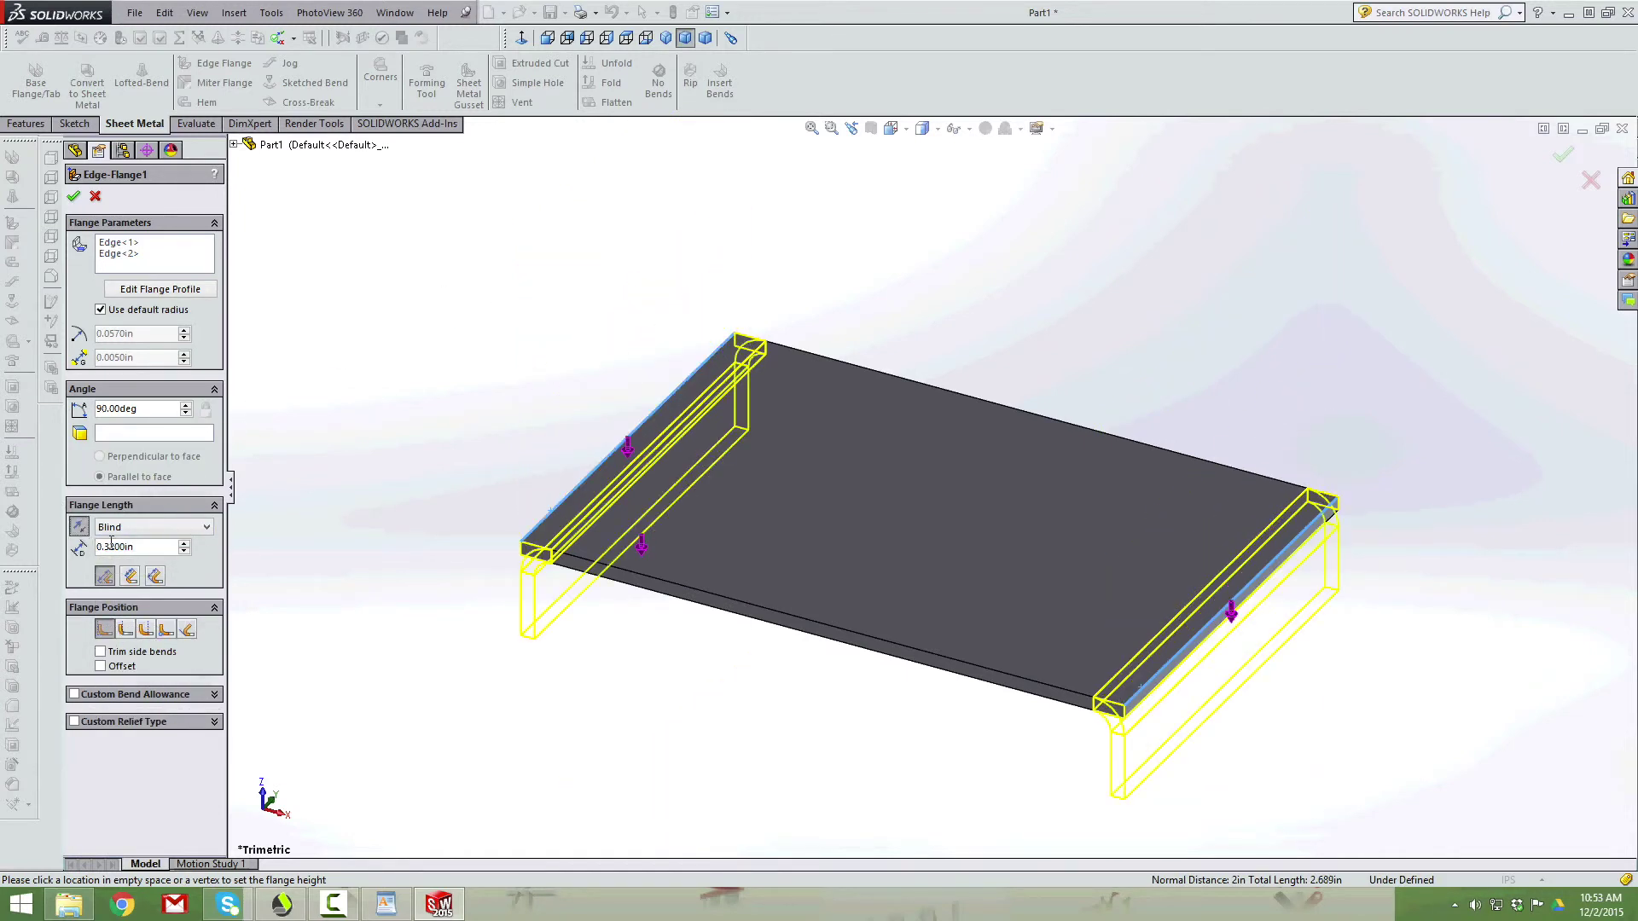
Step: Set the flange length to 1 in, point both flanges upward and create the edge flange
double_click(160, 546)
type("1.")
key("Return")
left_click(78, 526)
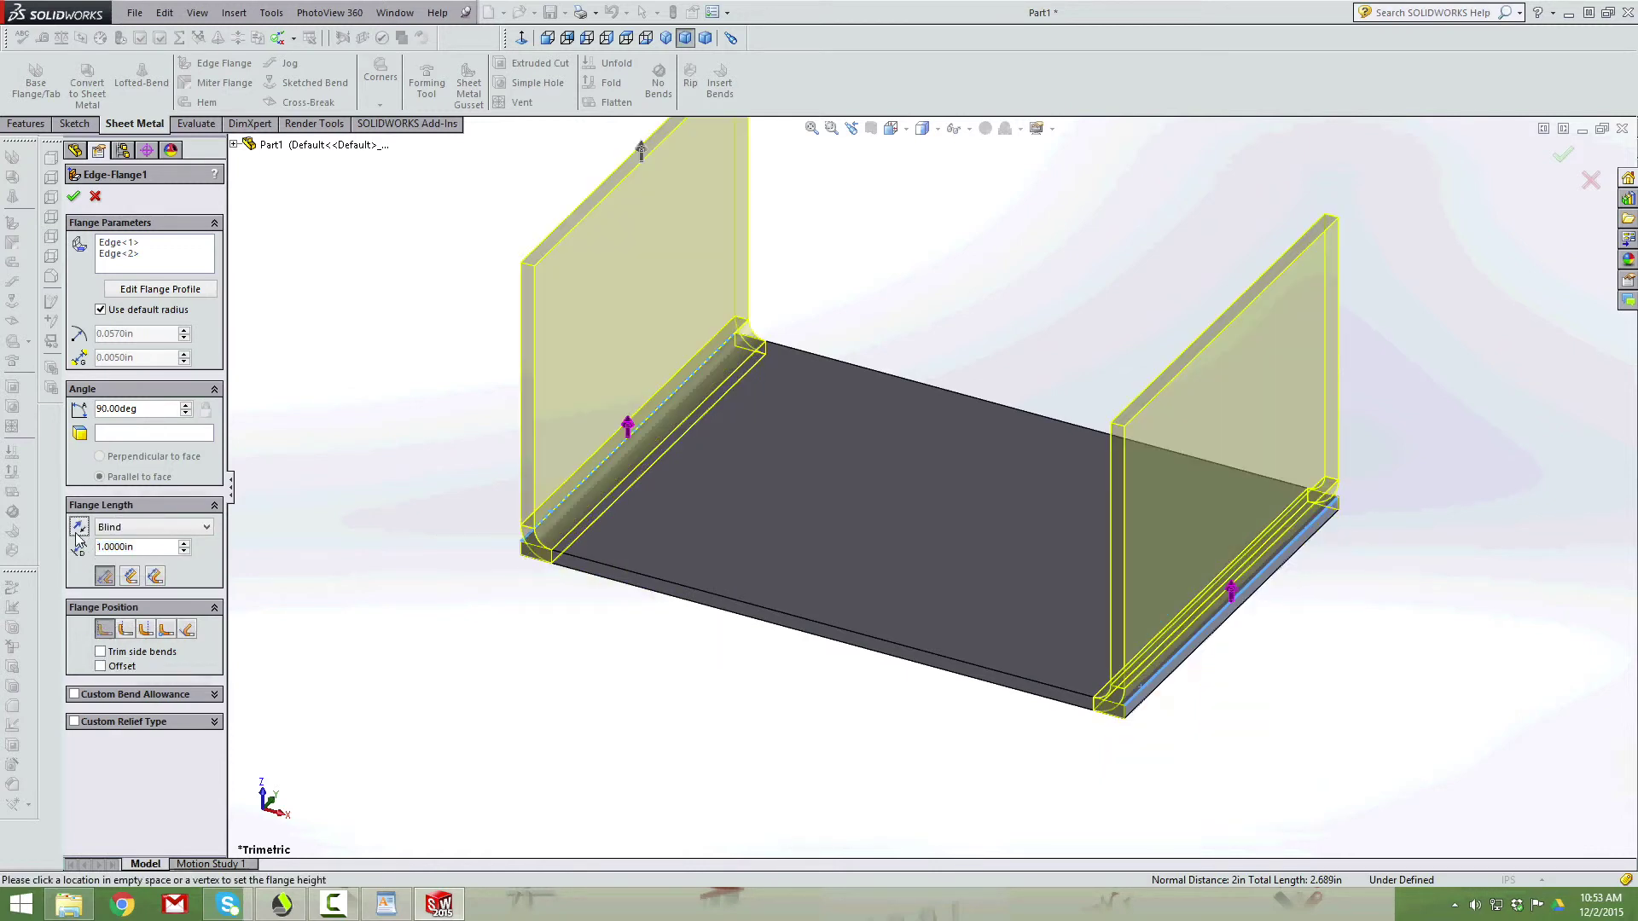
left_click(74, 197)
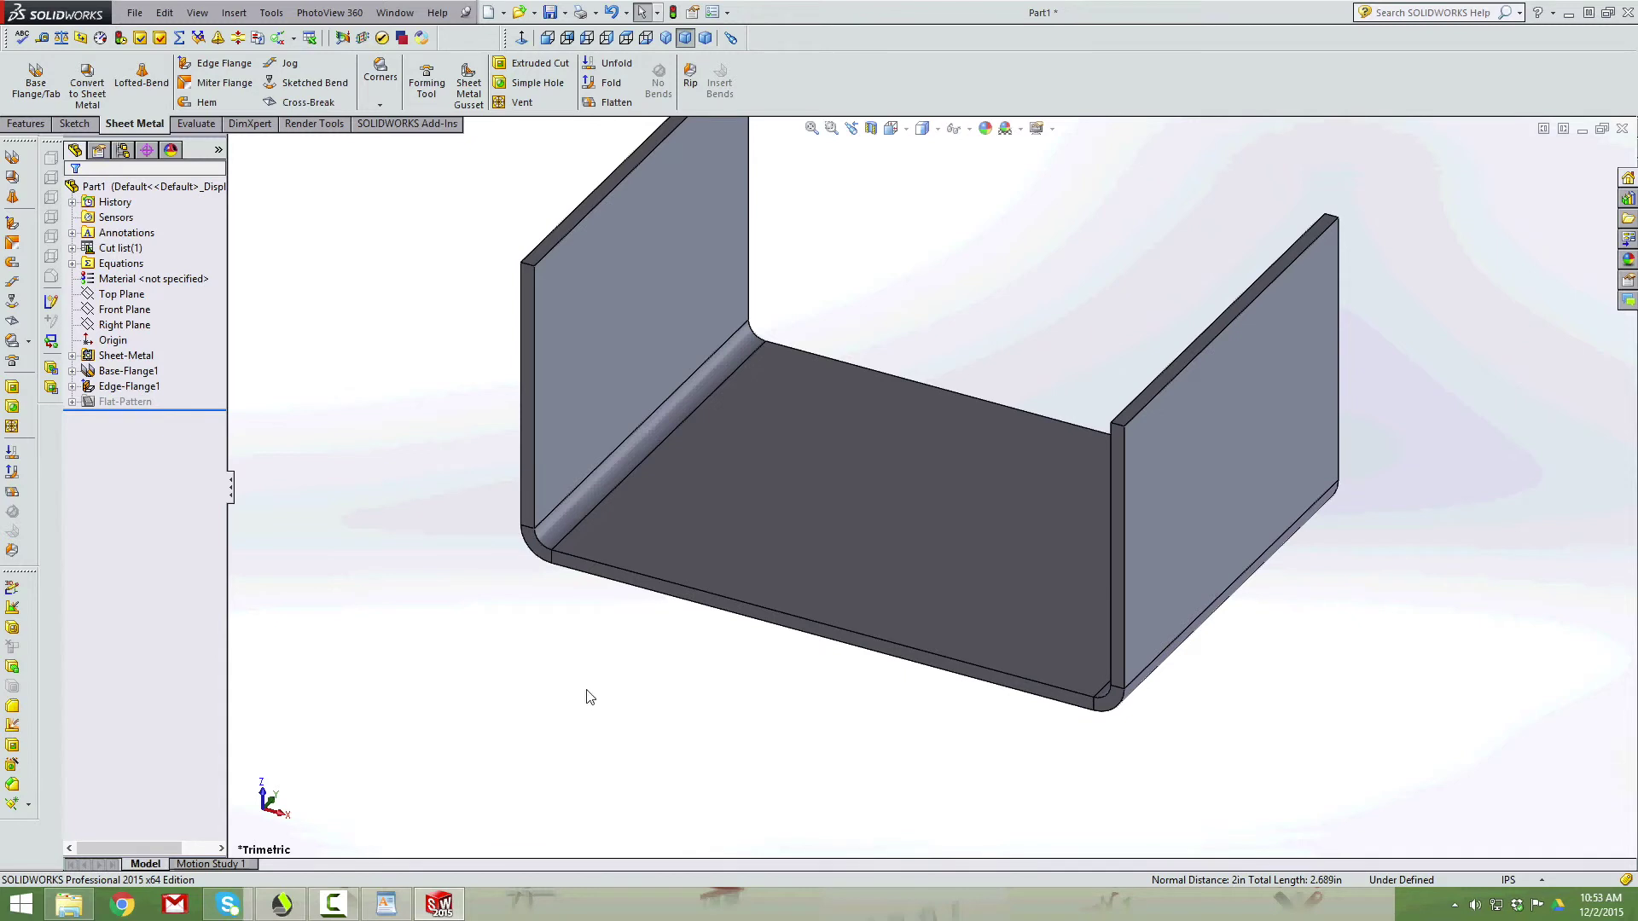
Step: Measure the outside width between the upper outer edges of the two flanges, and clear the selection
scroll(587, 697, "up", 3)
middle_click_drag(611, 586, 589, 622)
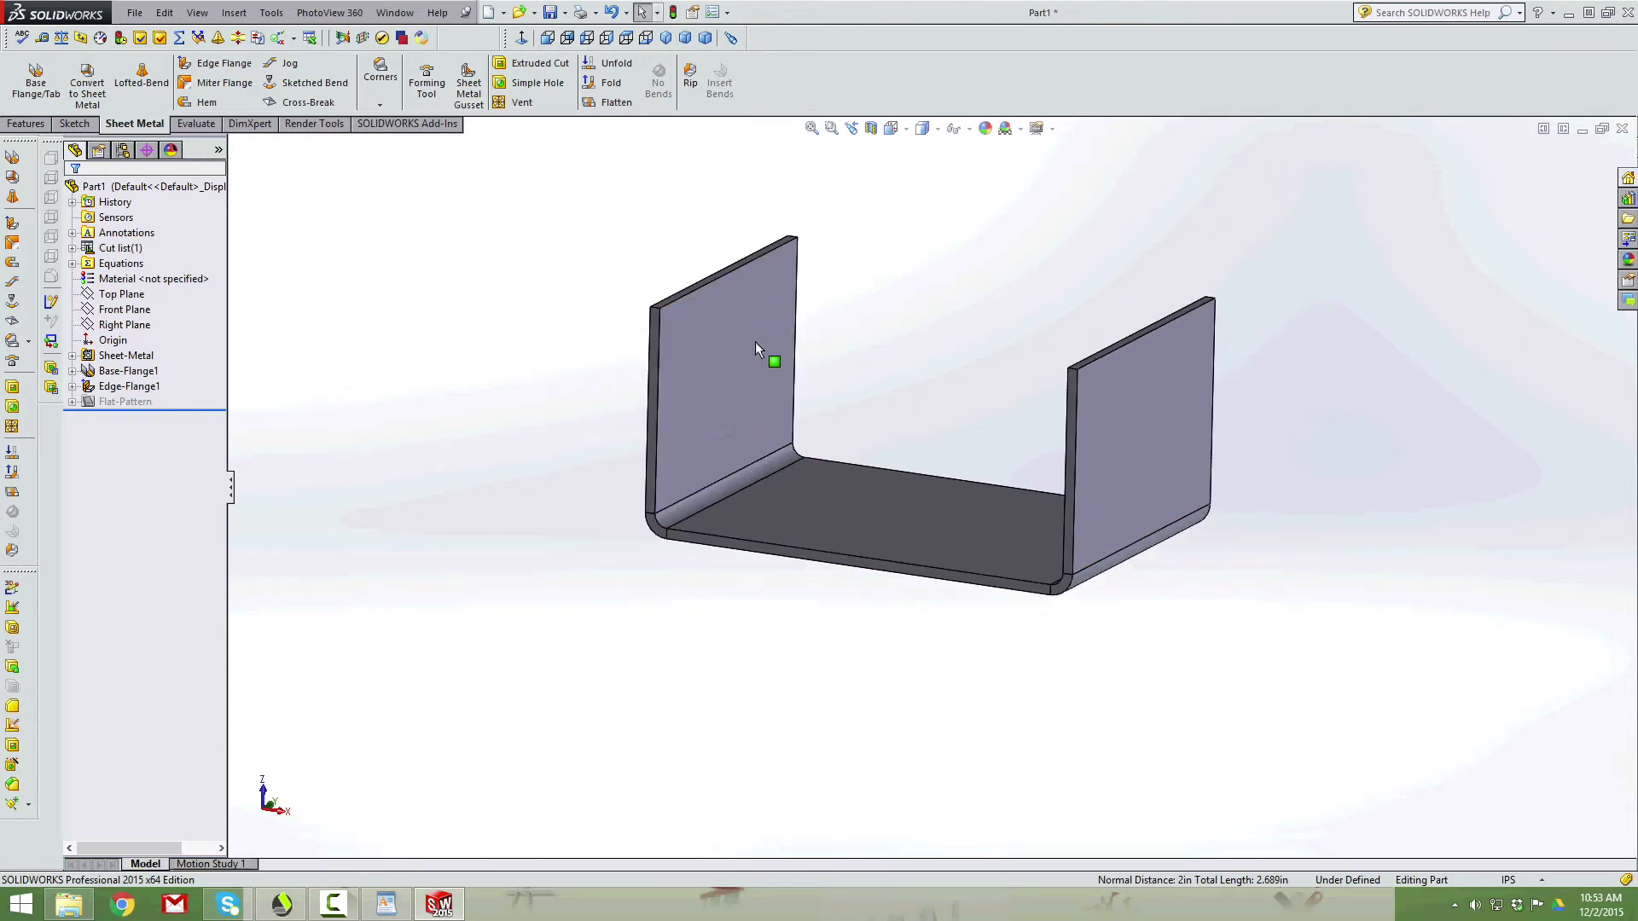
scroll(853, 337, "down", 3)
middle_click_drag(965, 329, 790, 424)
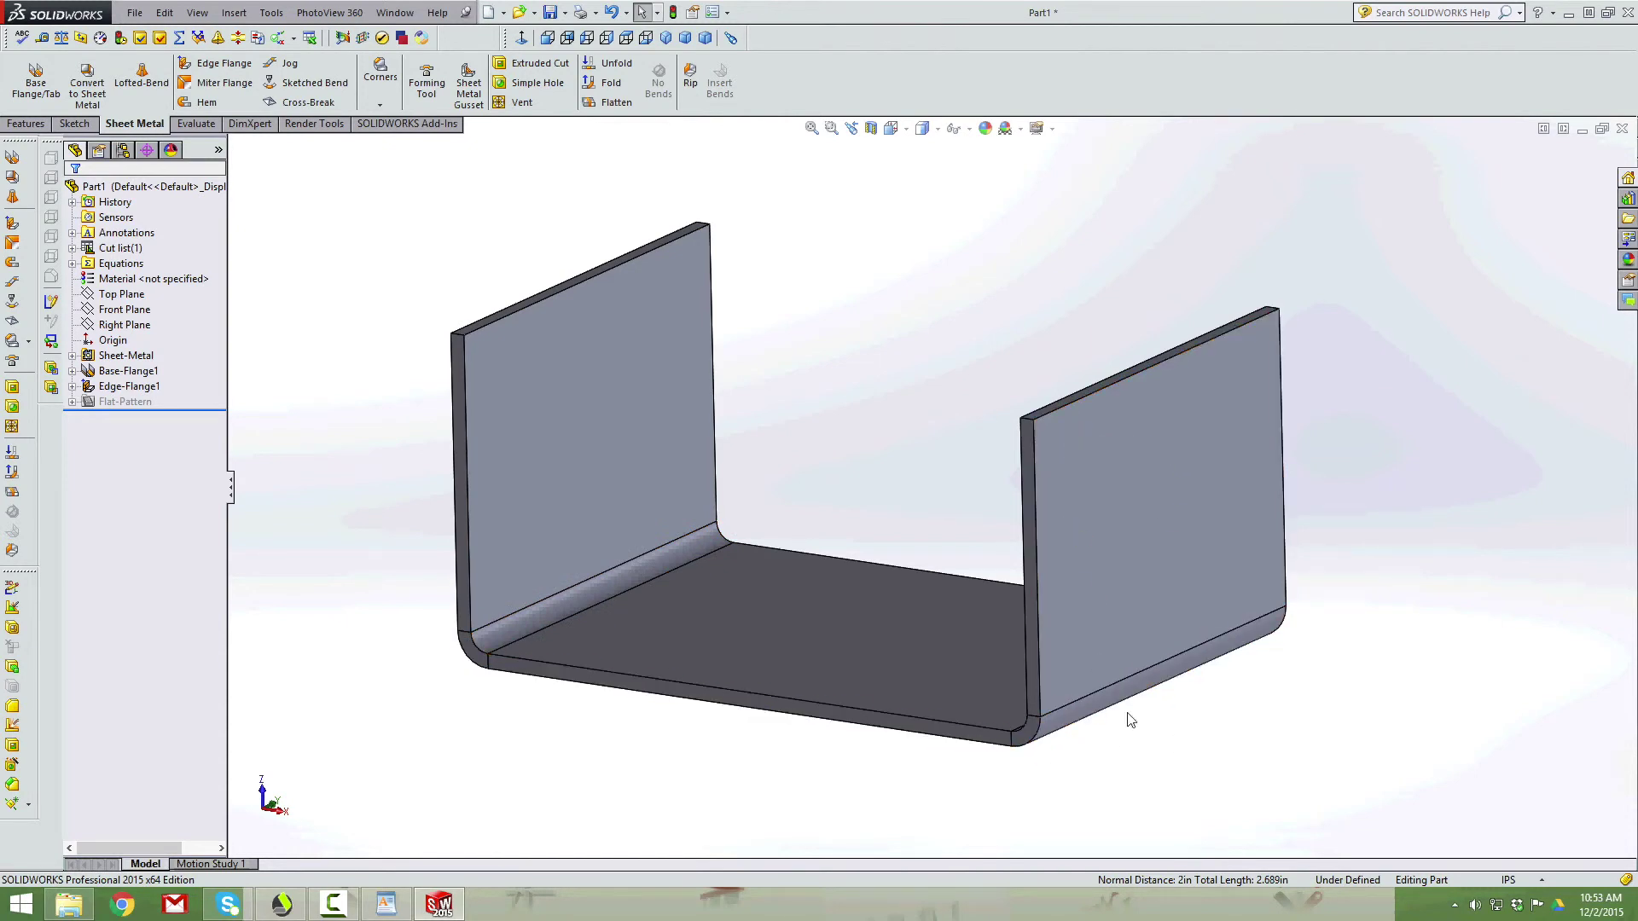
middle_click_drag(557, 366, 510, 741)
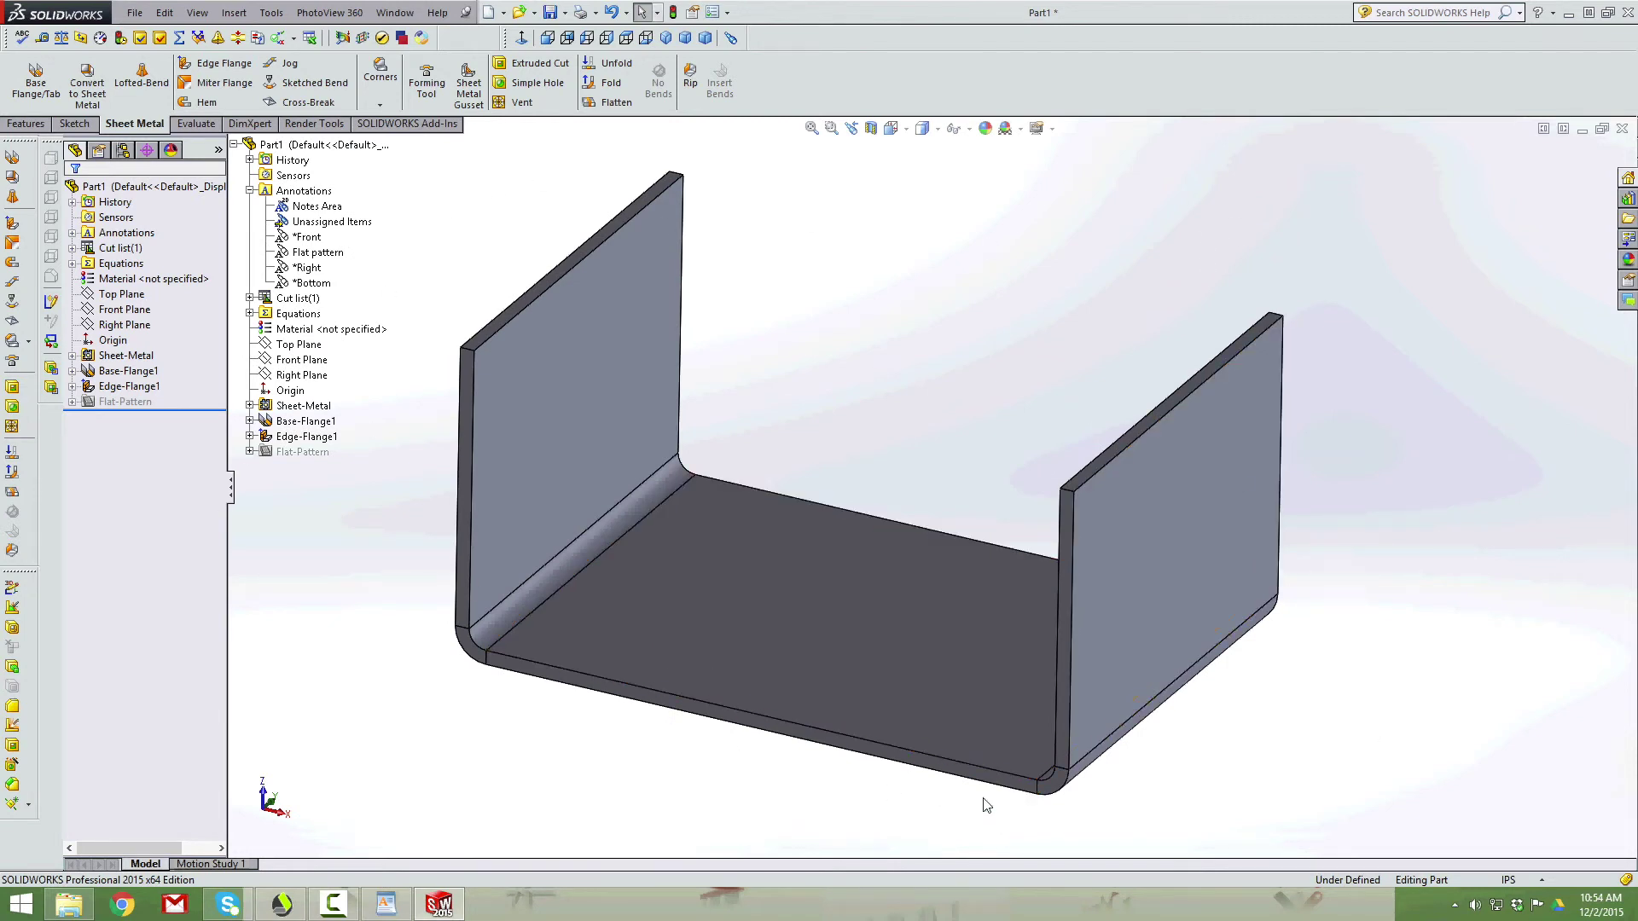
left_click(475, 338)
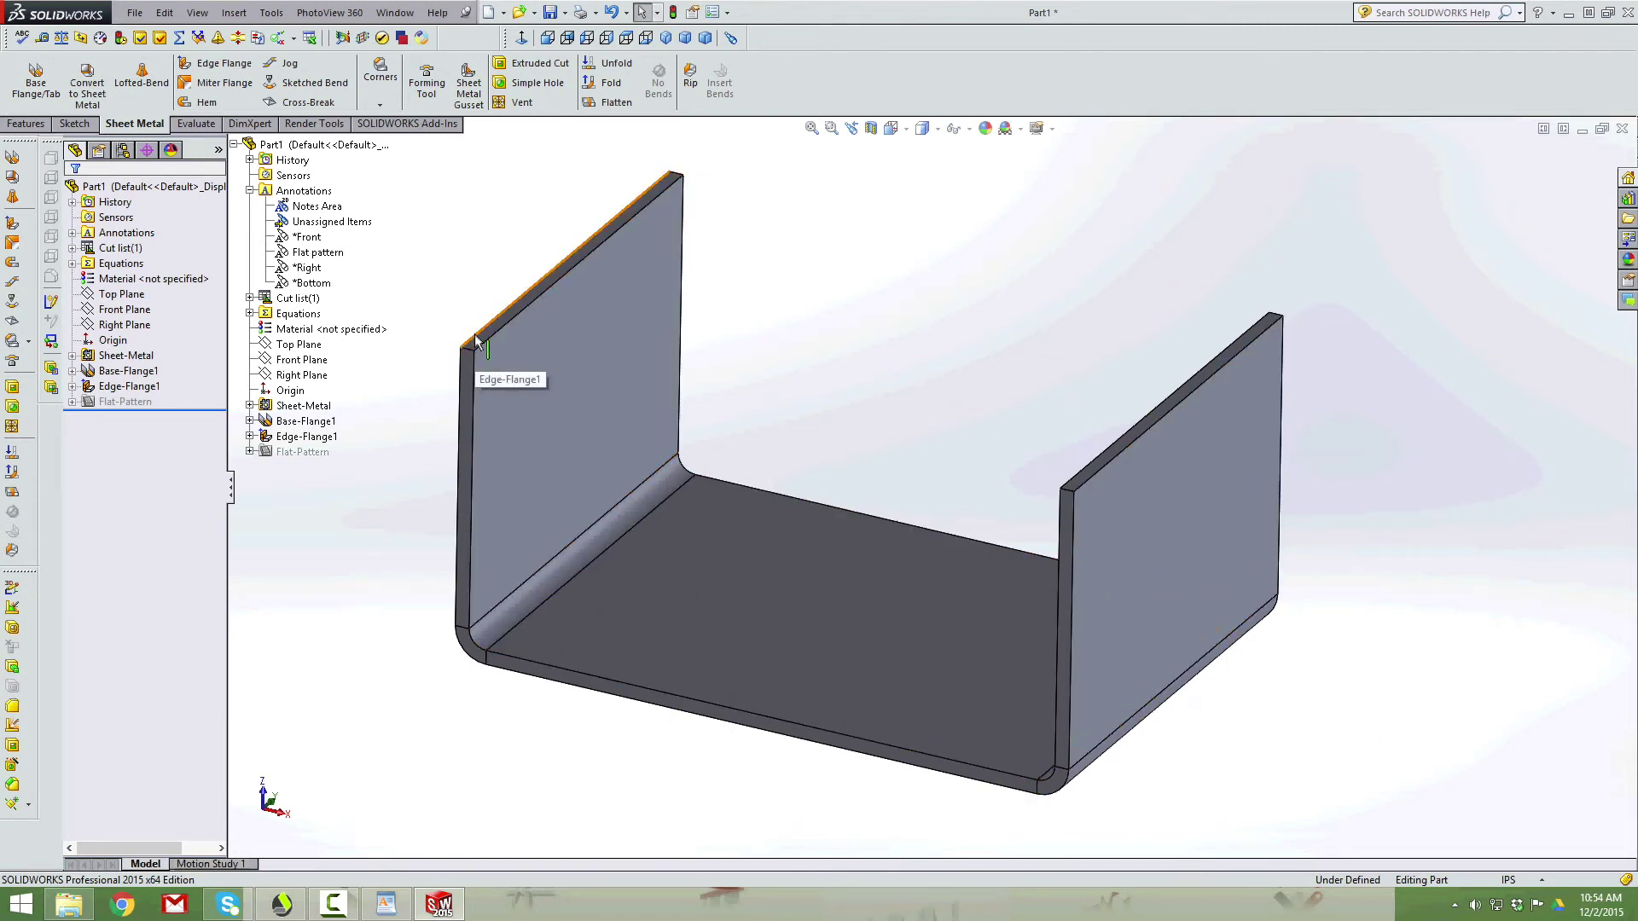
left_click(1101, 476, "ctrl")
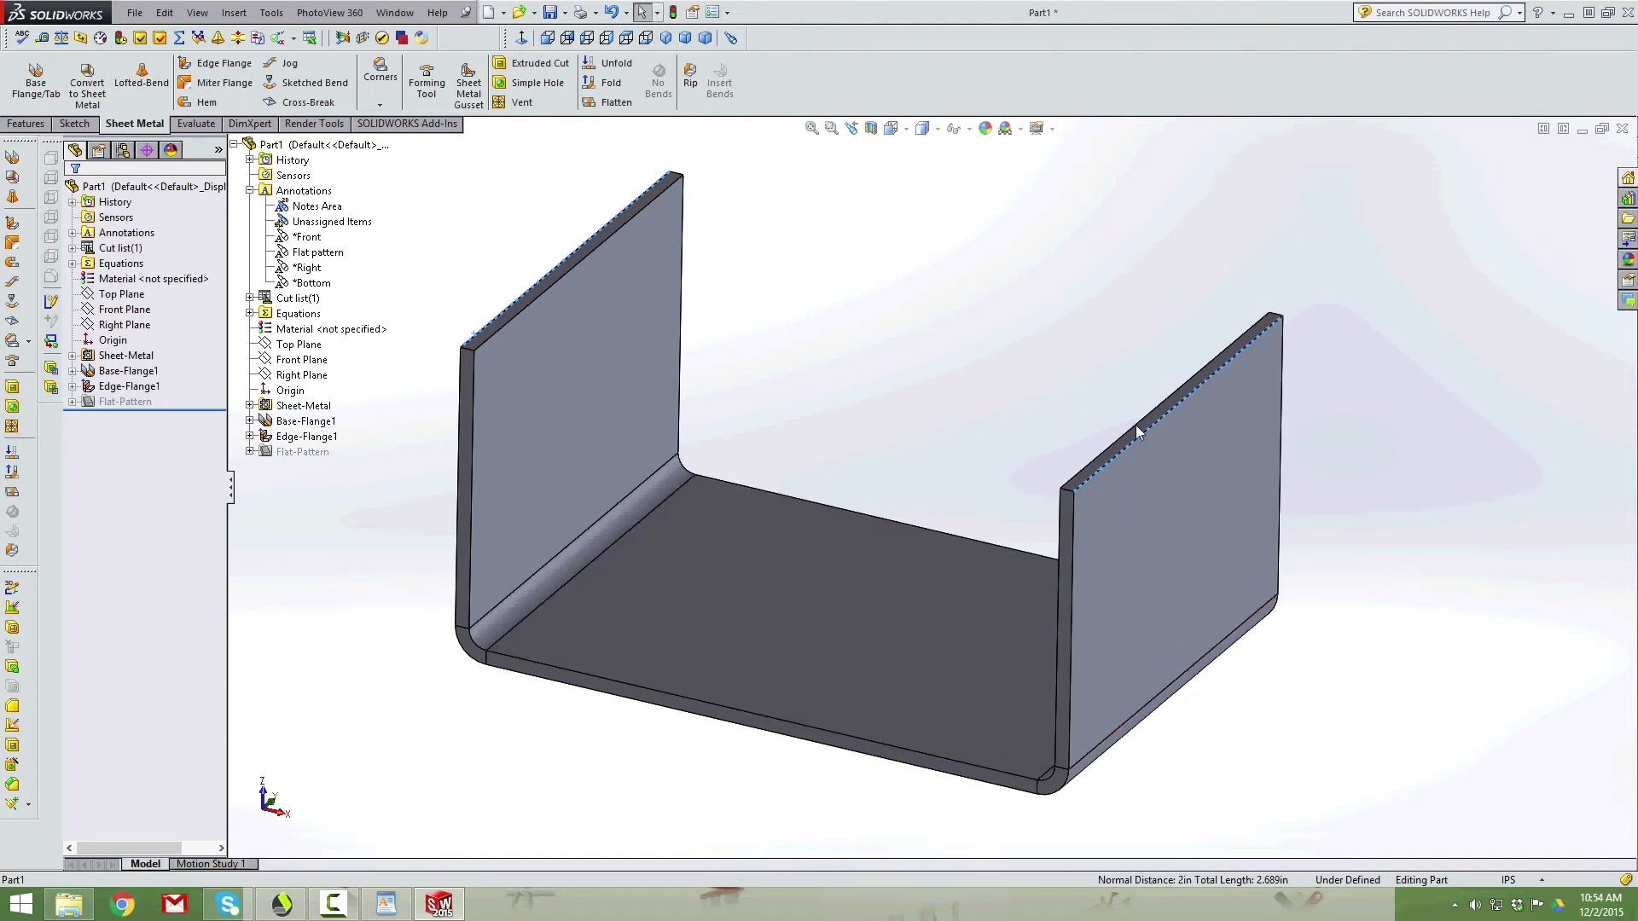
left_click(1097, 811)
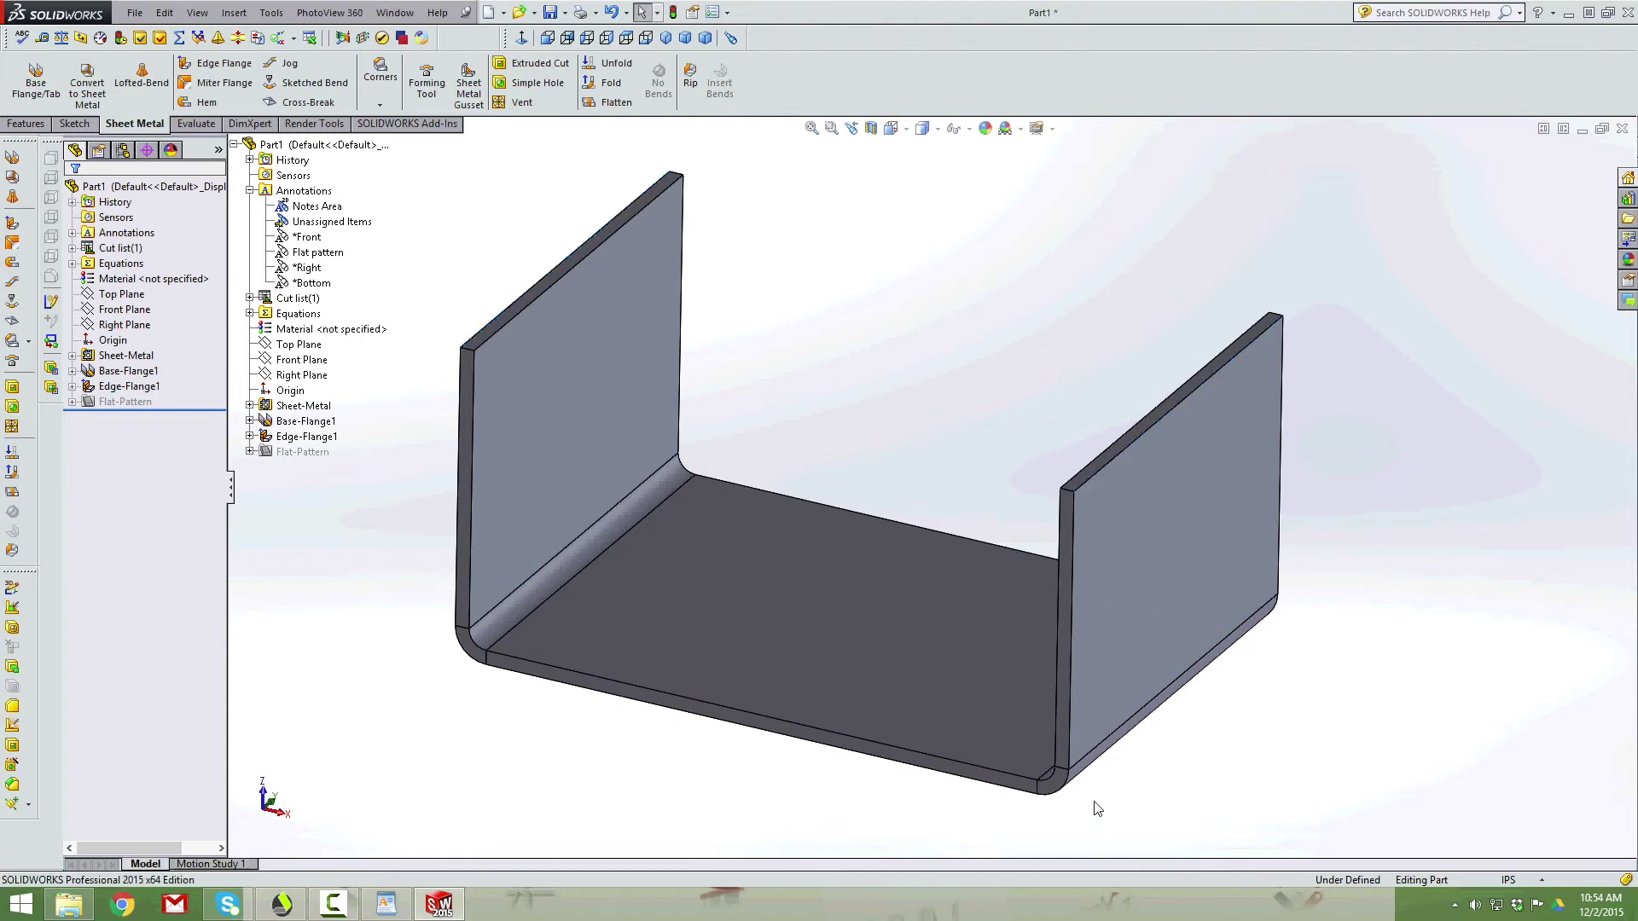
Step: Measure the outside flange height from the base's lower front edge to the flange's upper end, and clear the selection
left_click(1023, 791)
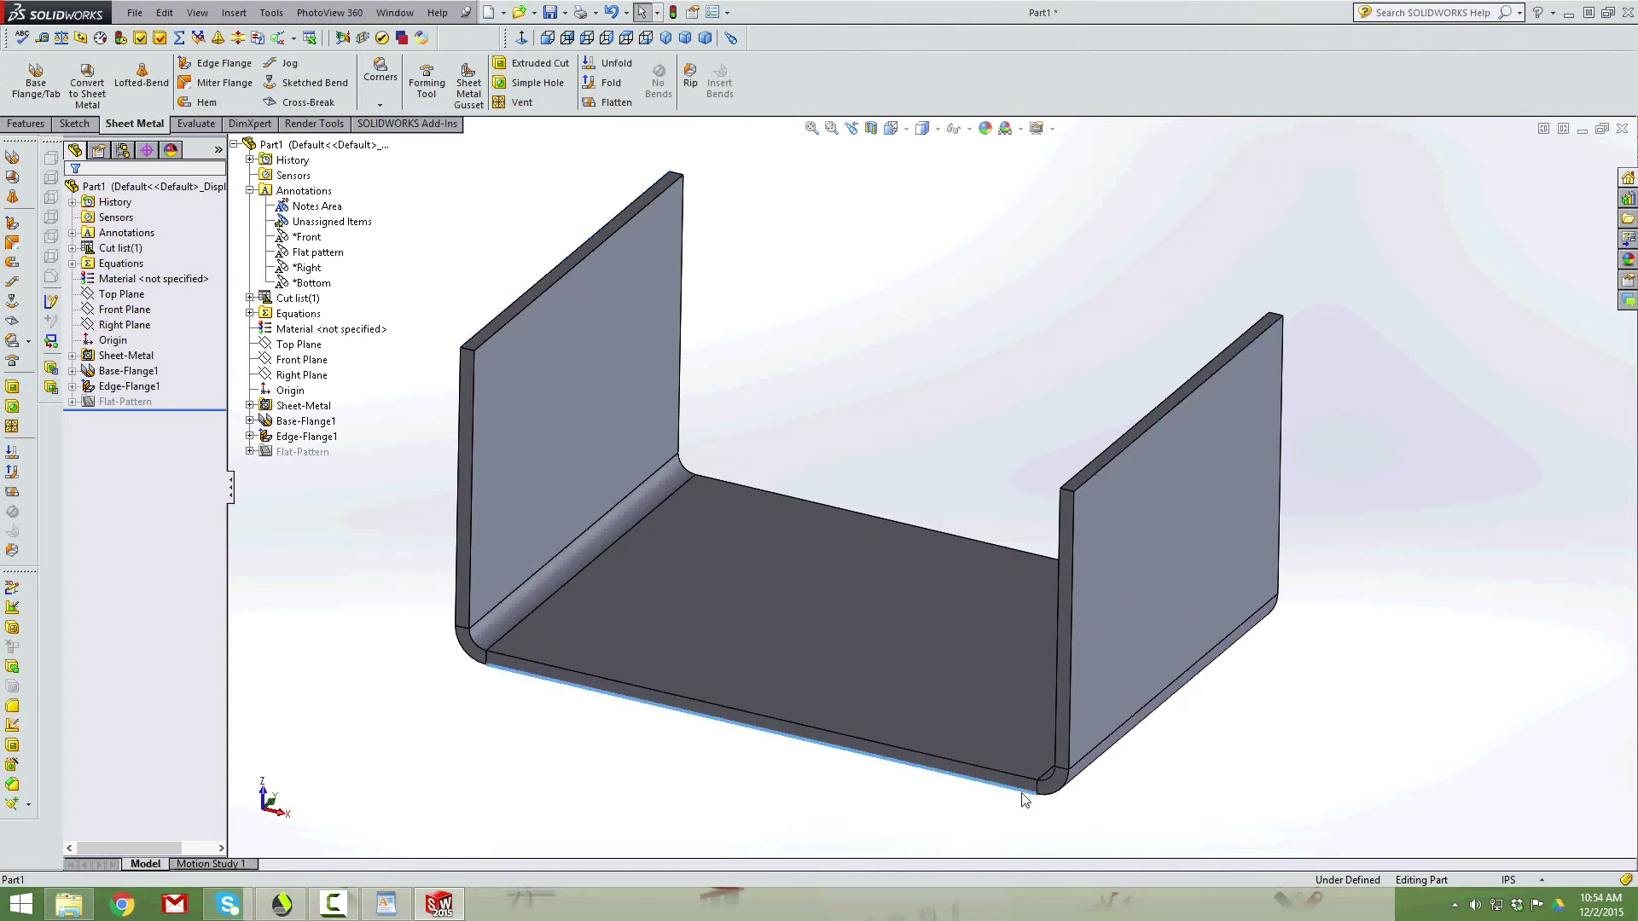
left_click(1066, 490, "ctrl")
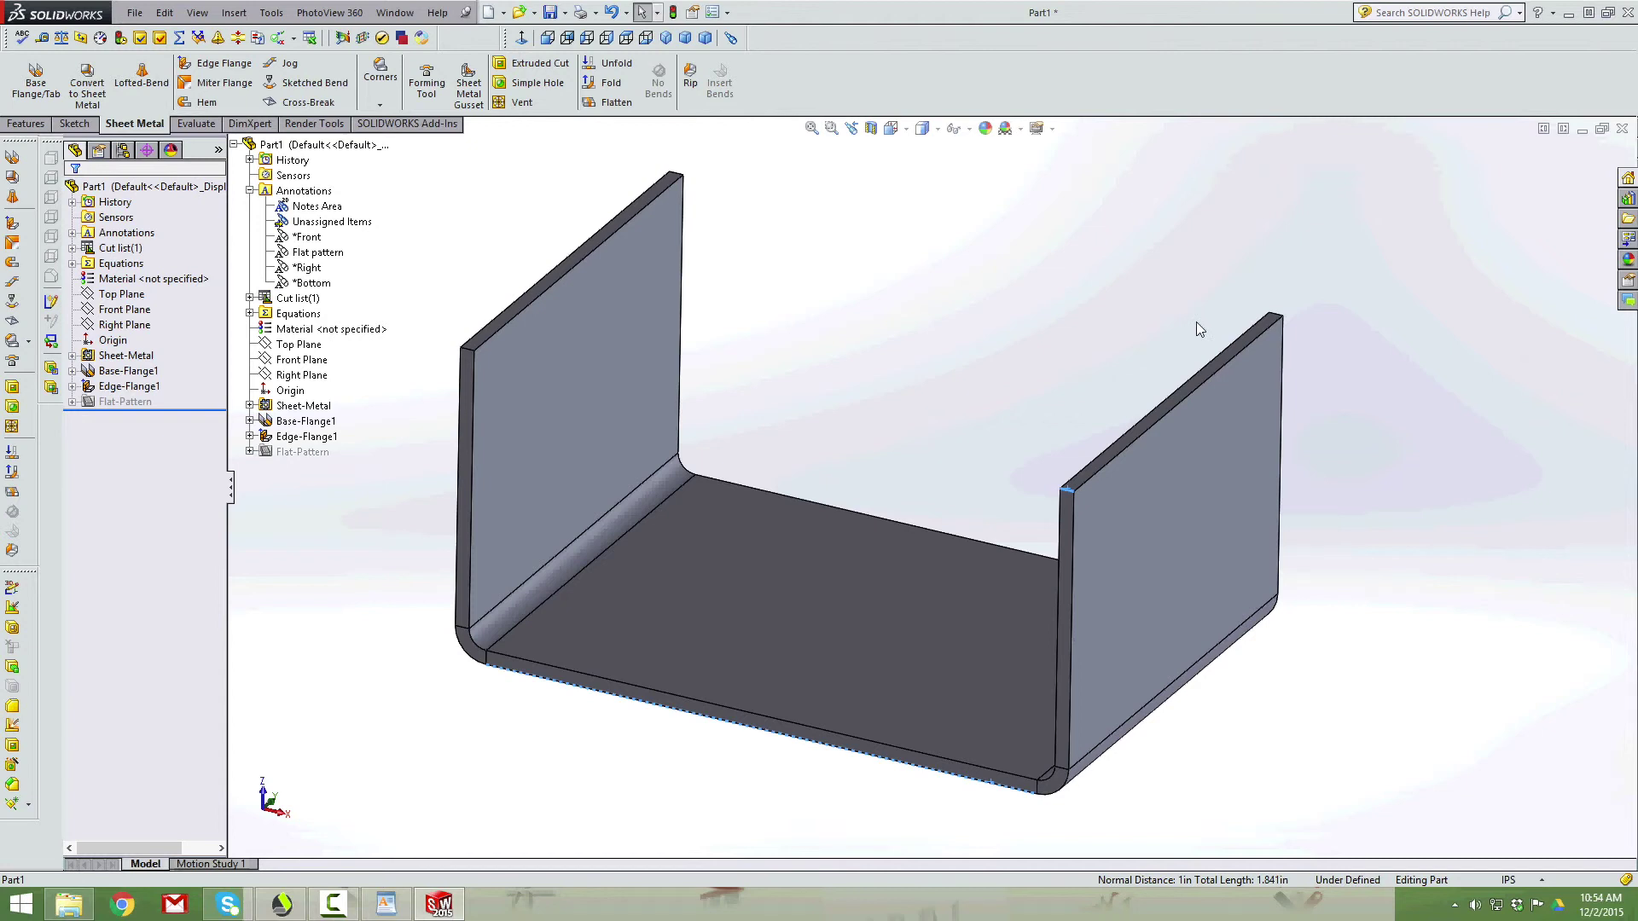
left_click(1028, 300)
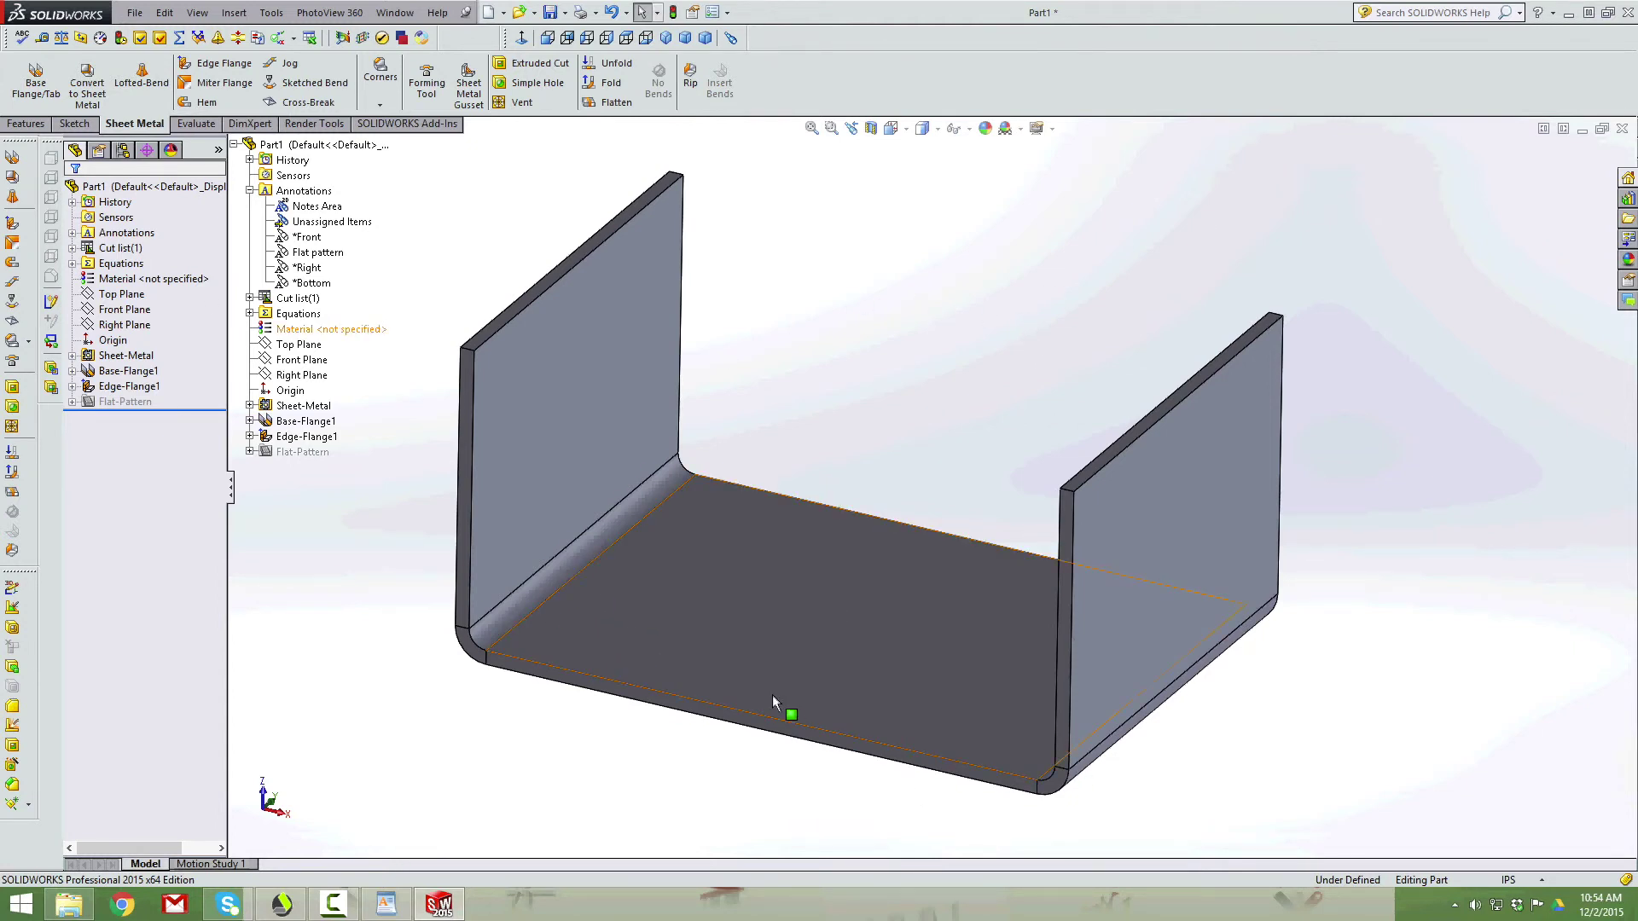
Step: Flatten the sheet metal part and measure the overall length between the flat pattern's two end edges
left_click(608, 103)
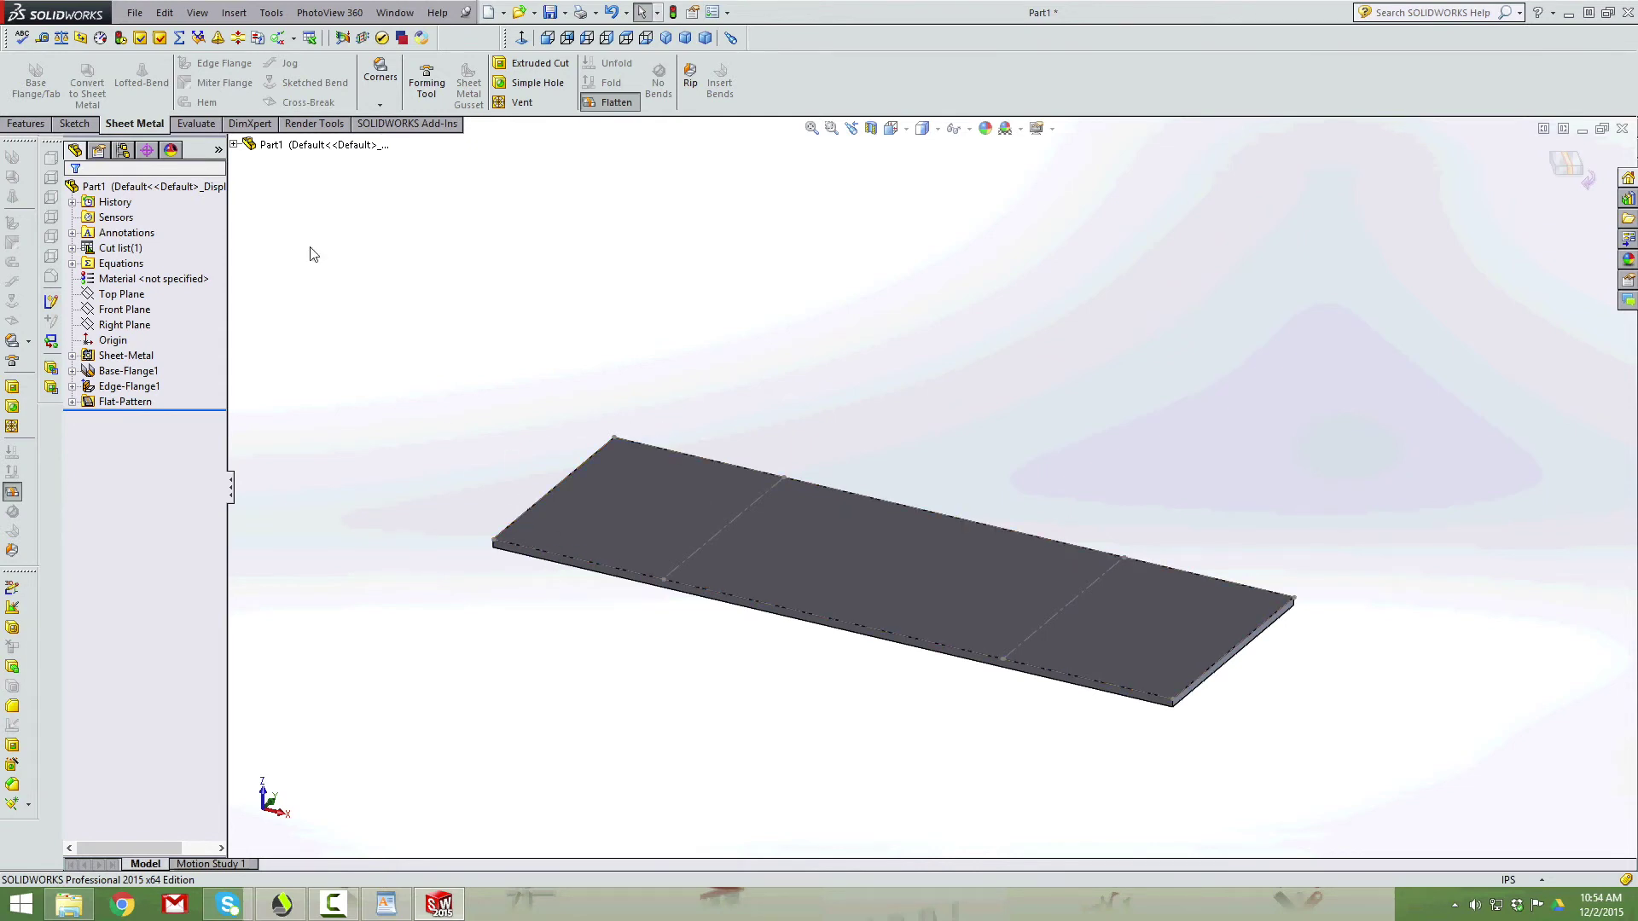
left_click(505, 529)
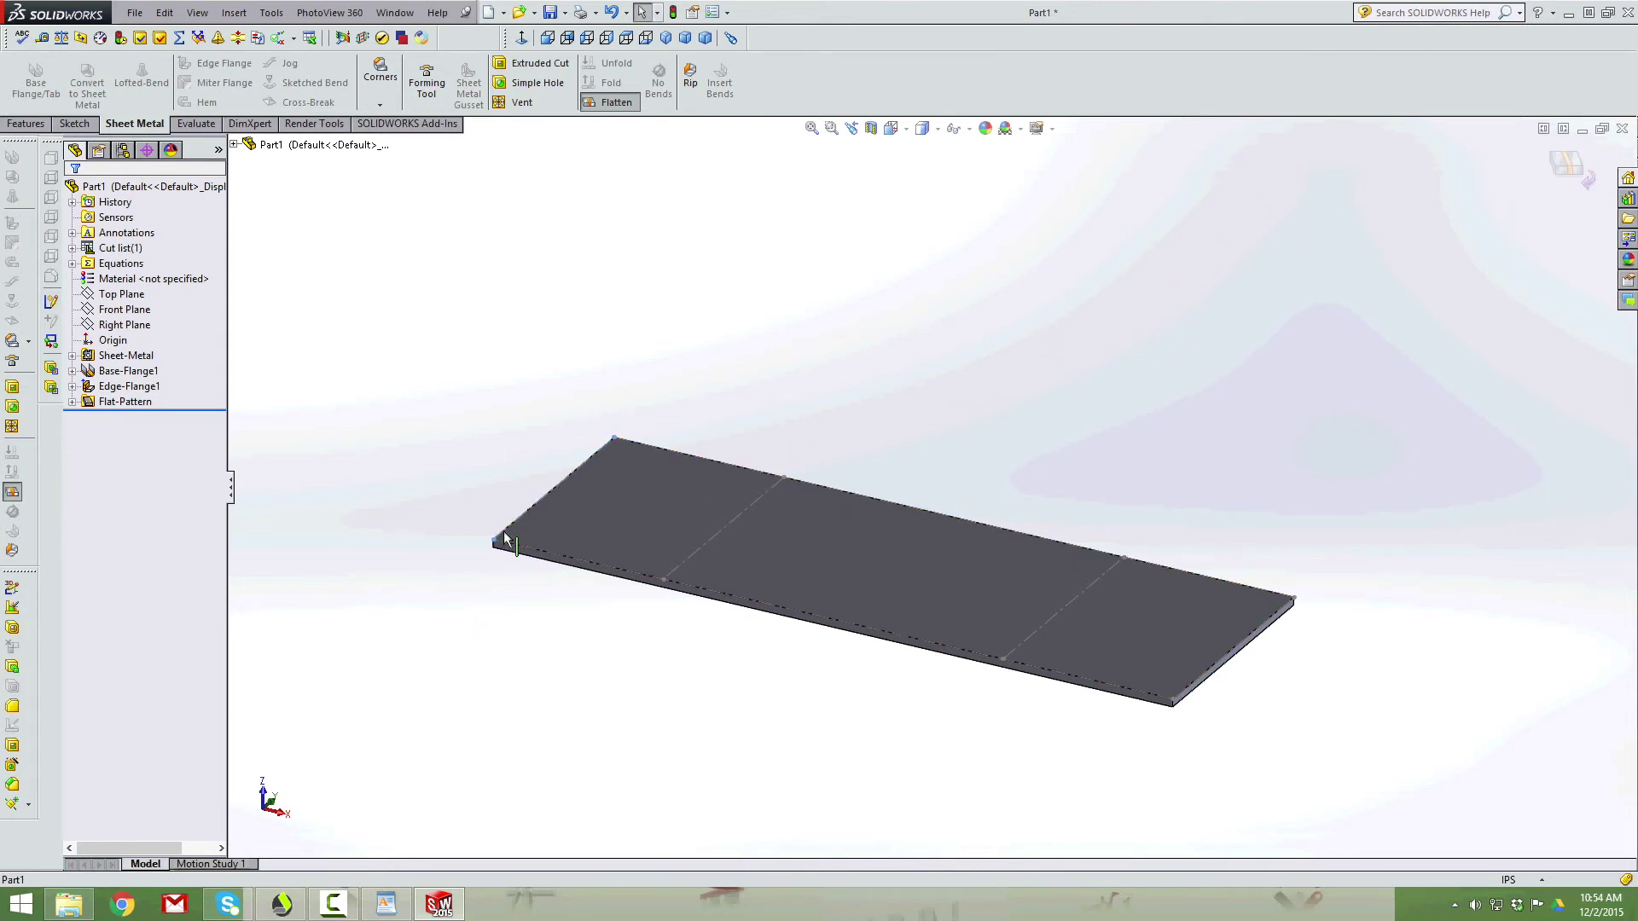
left_click(1189, 689, "ctrl")
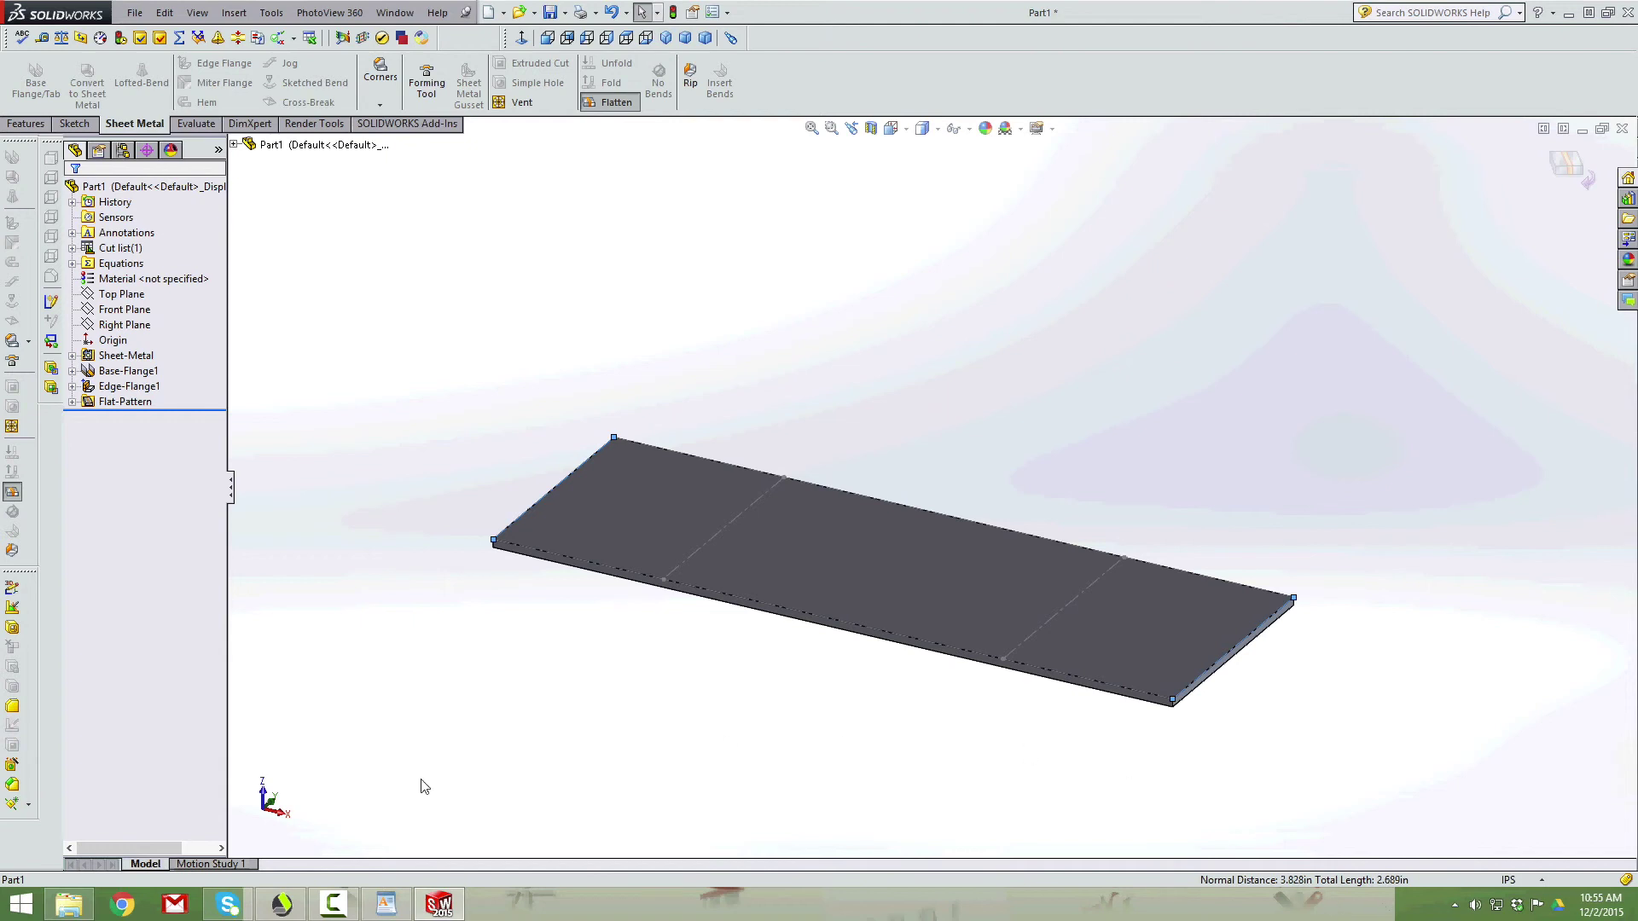
Step: Switch to the WordPad notes to compare the EC-Profiler flat length, and return to the flat pattern in SOLIDWORKS
left_click(401, 913)
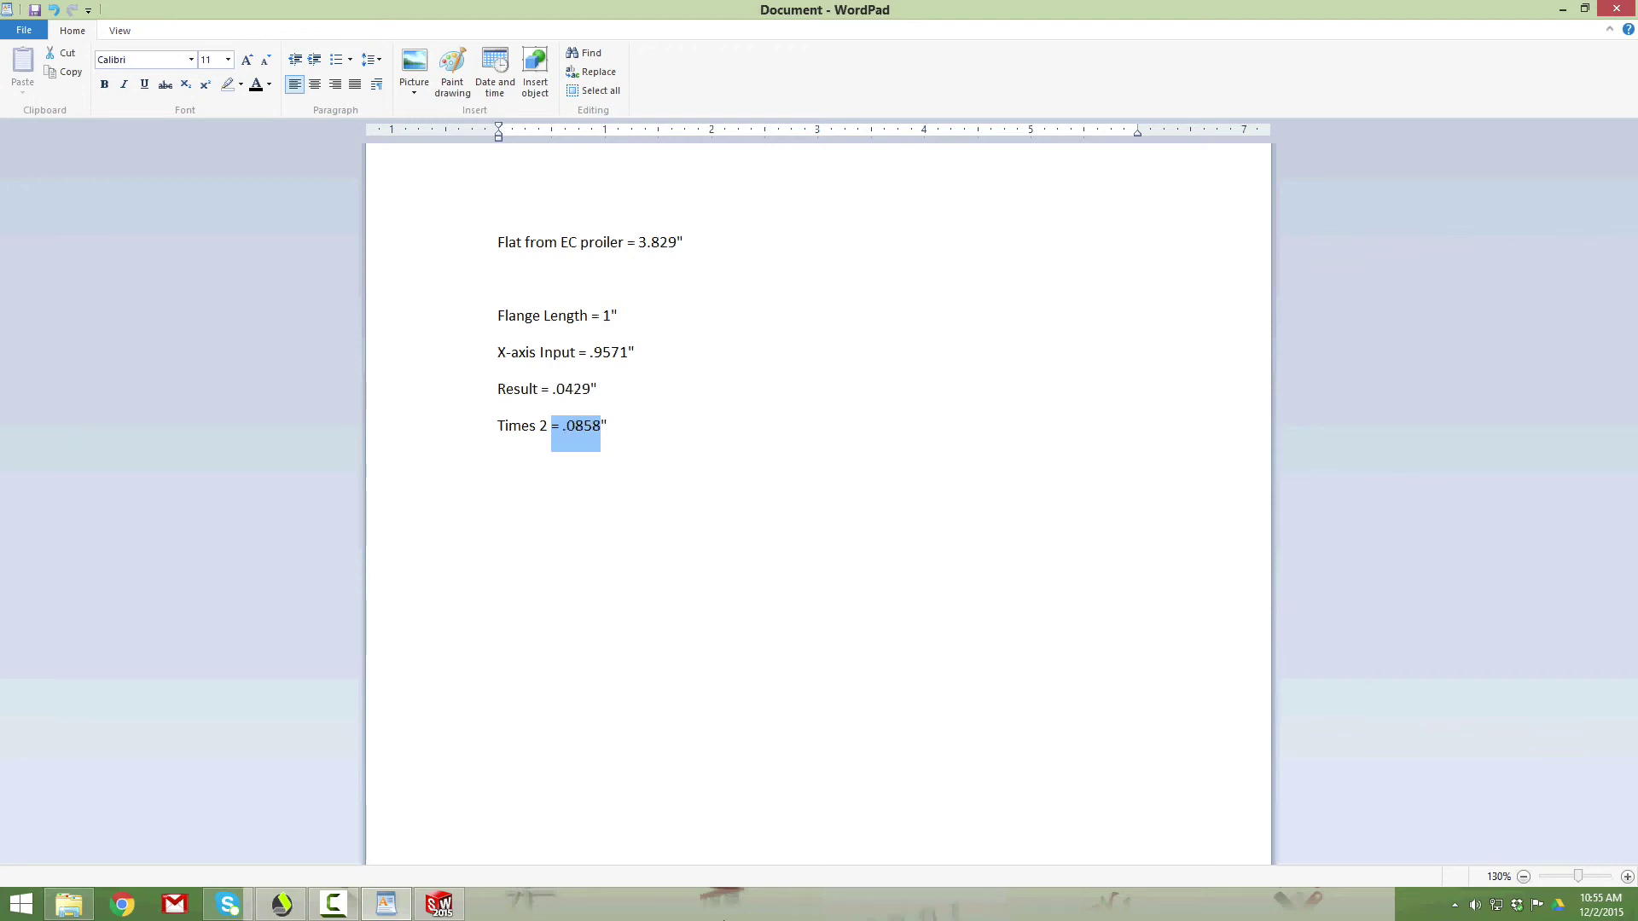
left_click(454, 902)
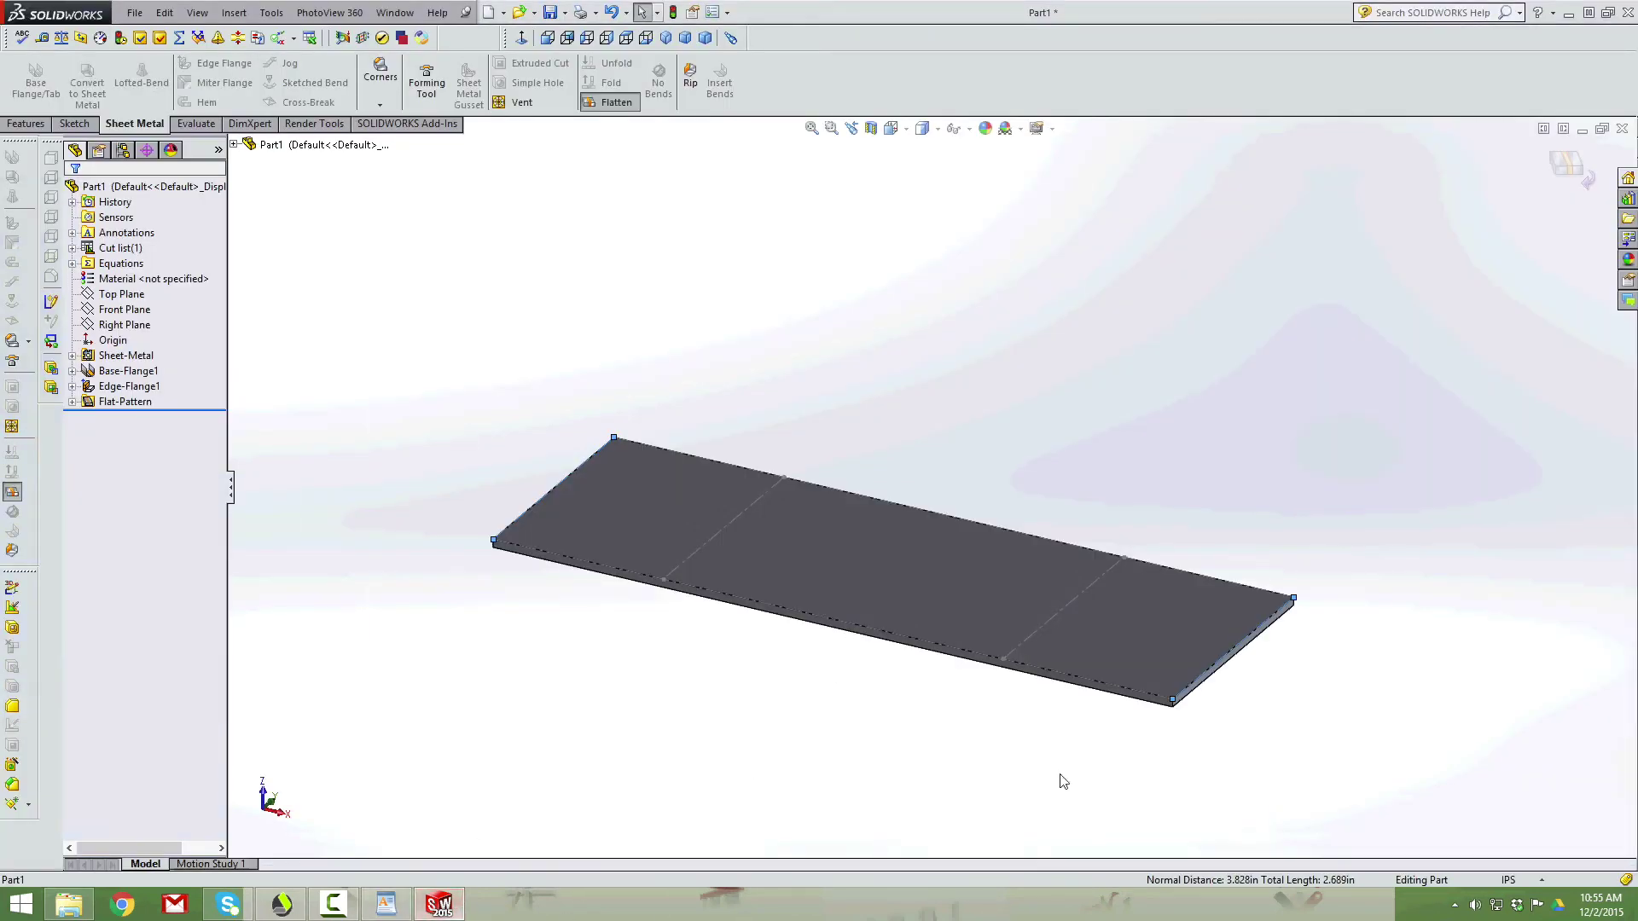